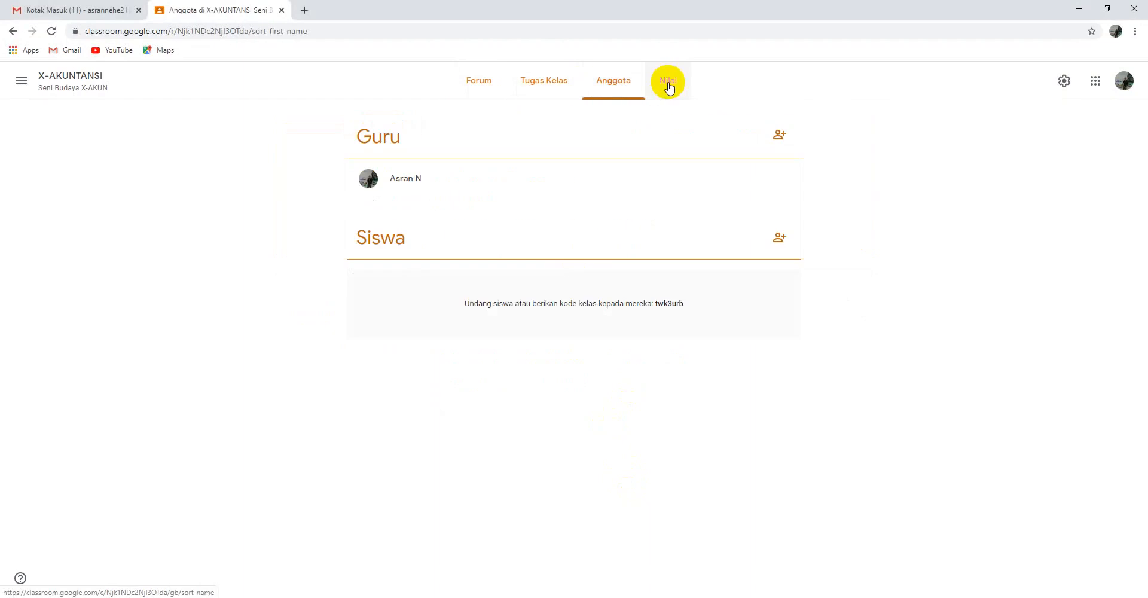
Start a class forum announcement with the text "Terimakasih sudah bergabung di kelas X akuntansi. Pembelajaran kita".
{"action": "left_click", "coordinate": [667, 82]}
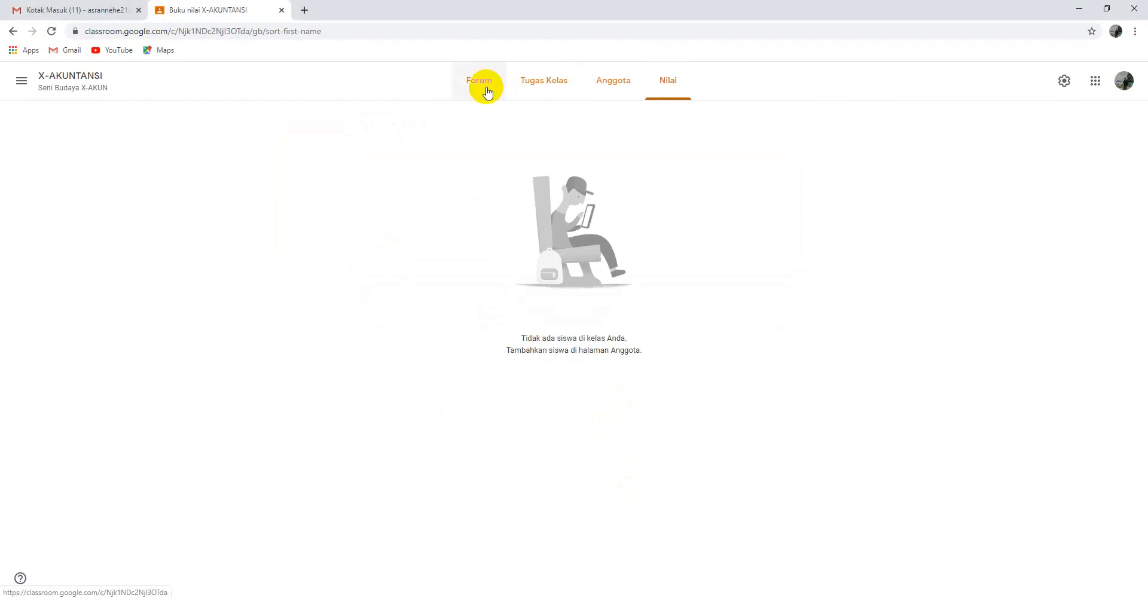
{"action": "left_click", "coordinate": [488, 94]}
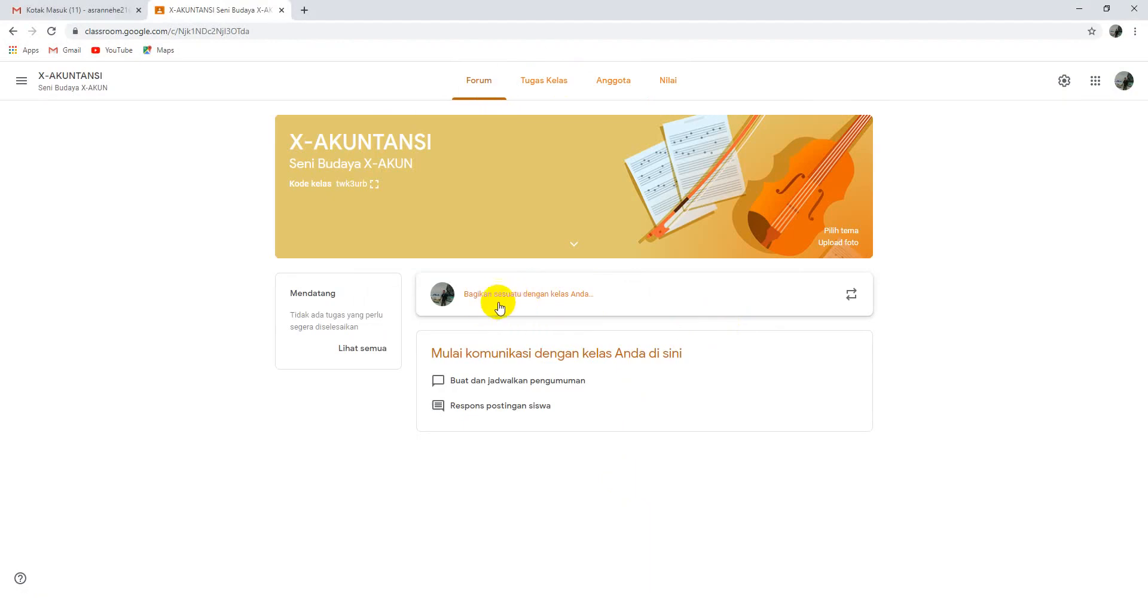
{"action": "left_click", "coordinate": [580, 296]}
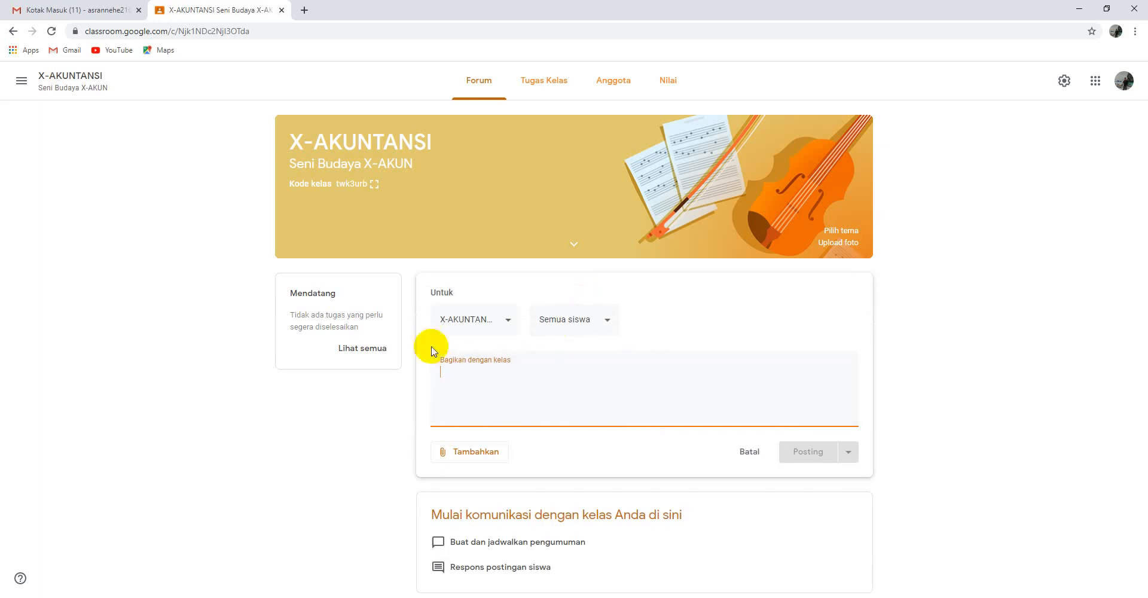
{"action": "type", "text": "T"}
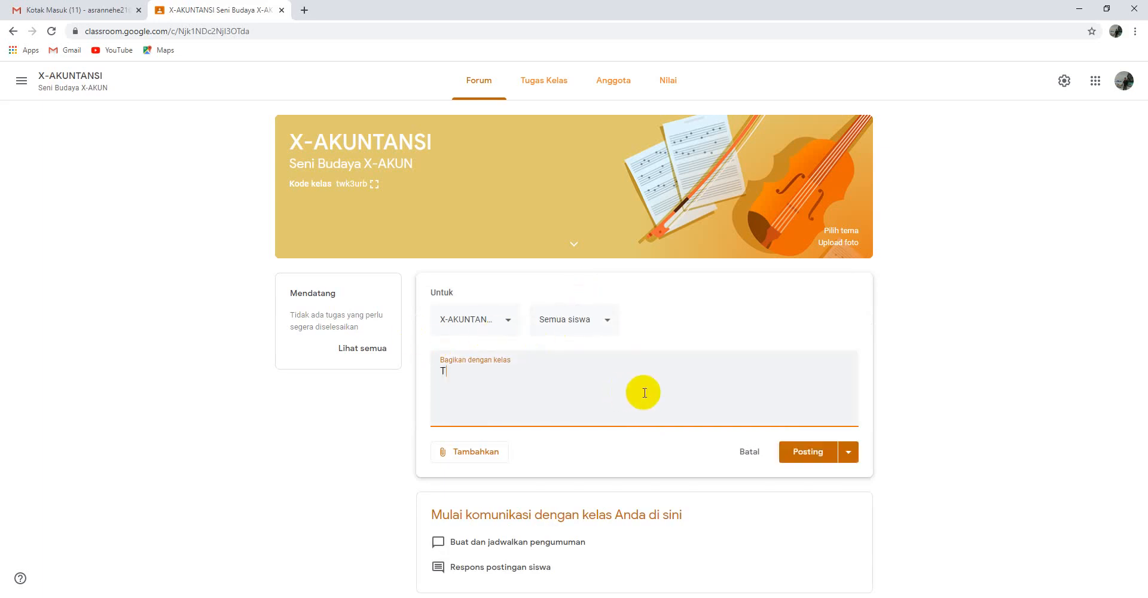
{"action": "type", "text": "erimakasih sudah berg"}
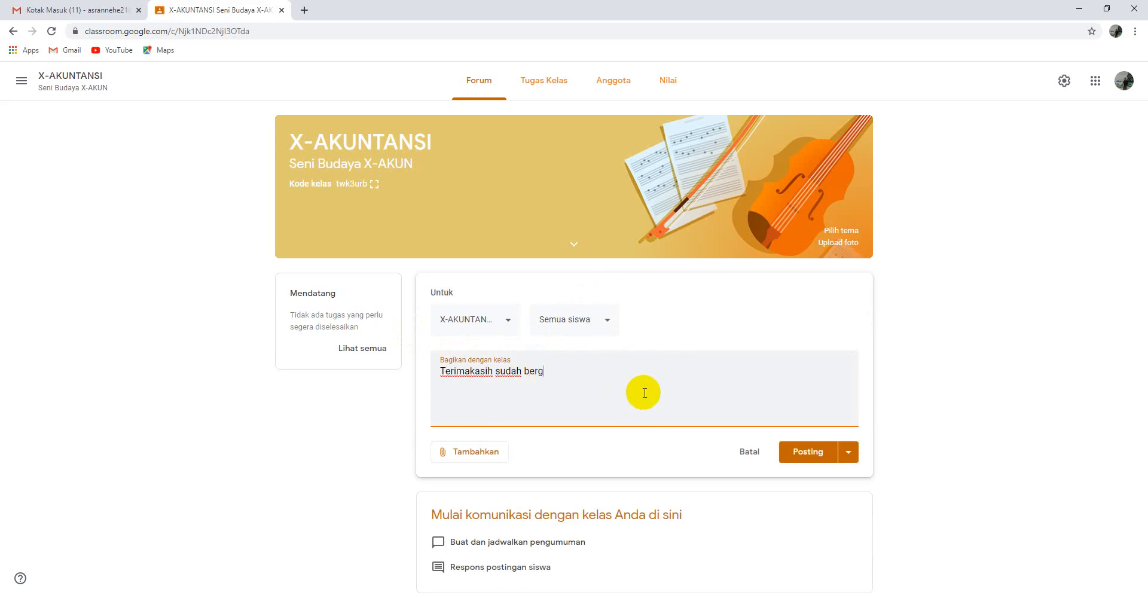
{"action": "type", "text": "abung di kelsas X akun"}
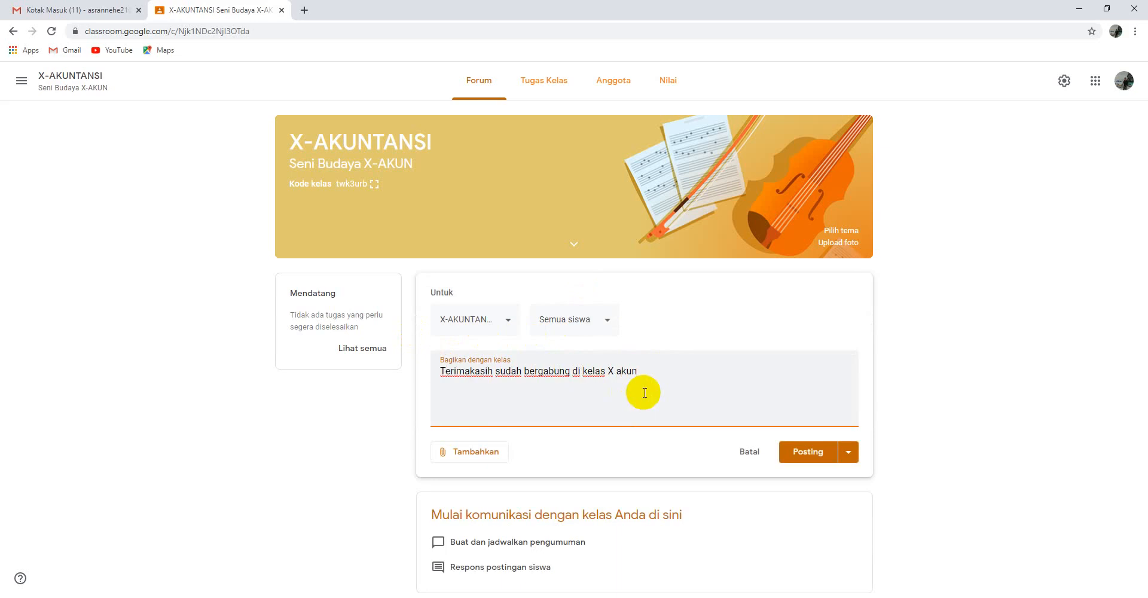
{"action": "type", "text": "tansi. Pembelajaran kita l;al"}
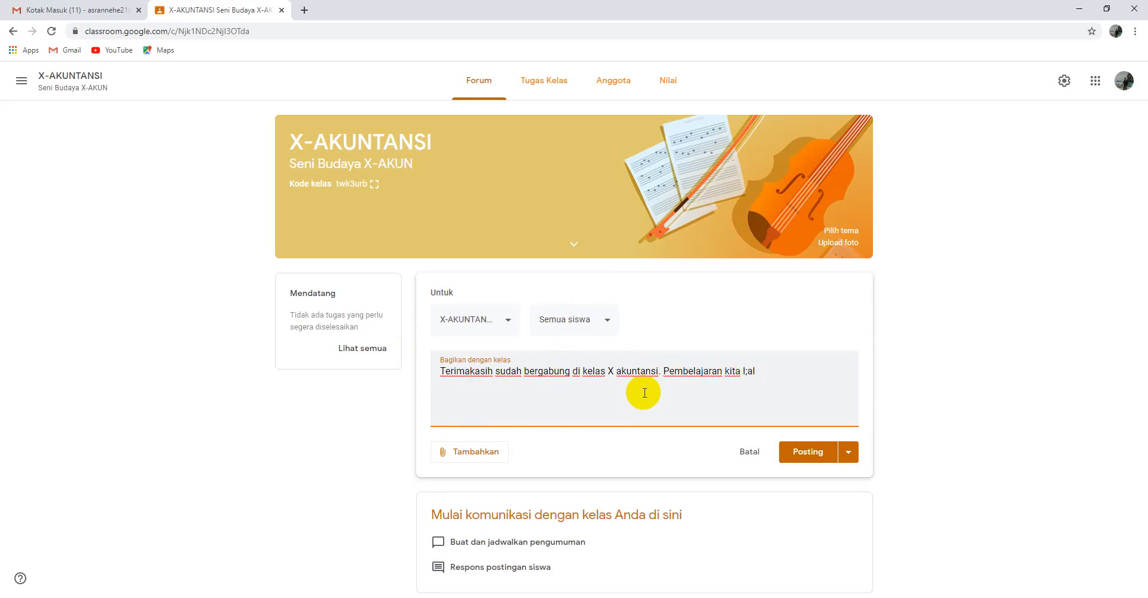
Continue the announcement's second sentence with "laksanakan sesuai jadwal pembelajaran seperti".
{"action": "type", "text": "kaksanankan sesuai "}
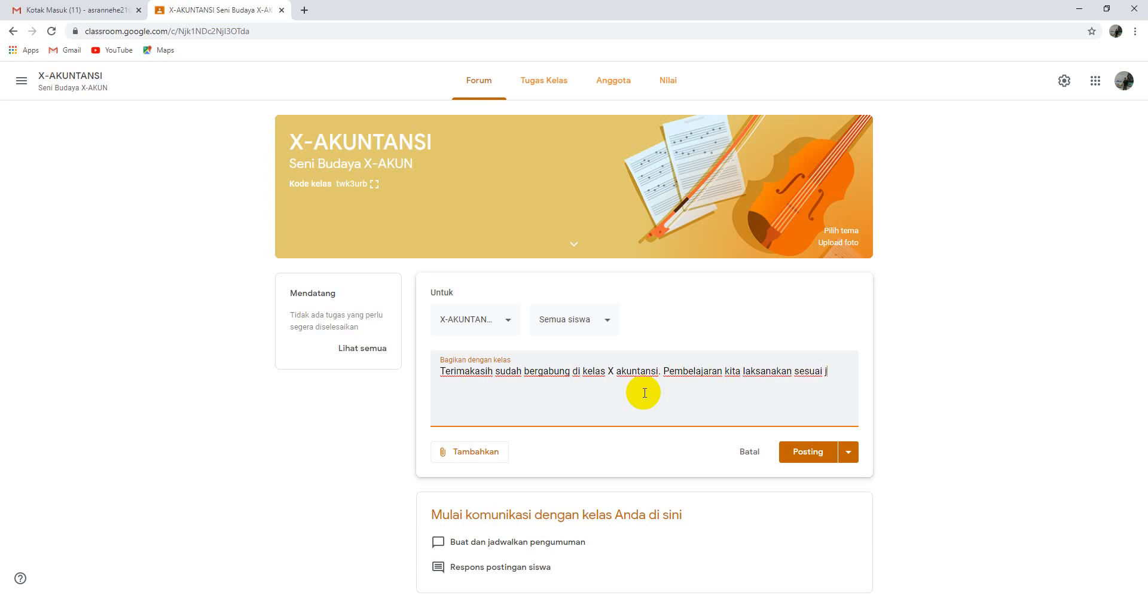
{"action": "type", "text": "jadwal [e"}
{"action": "type", "text": "pembel"}
{"action": "type", "text": "a"}
{"action": "type", "text": "jaran s"}
{"action": "type", "text": "eperti "}
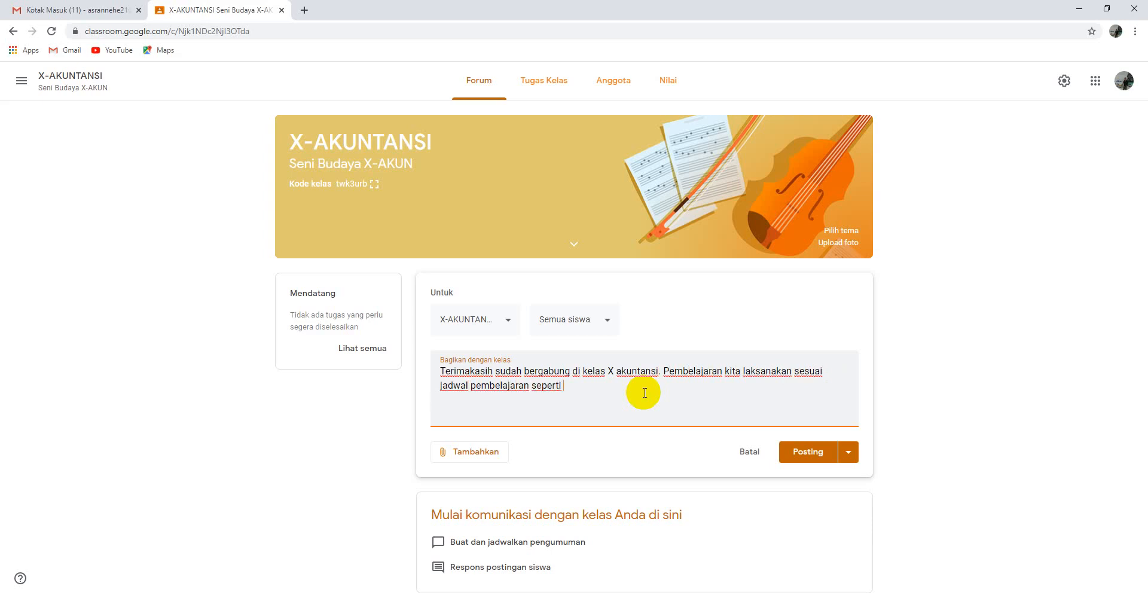
Finish the announcement text with "biasa. Bagi yang masih belum join supaya secepatnya join. Terima kasih.".
{"action": "type", "text": "biasa. Bagi yang masih belum jo"}
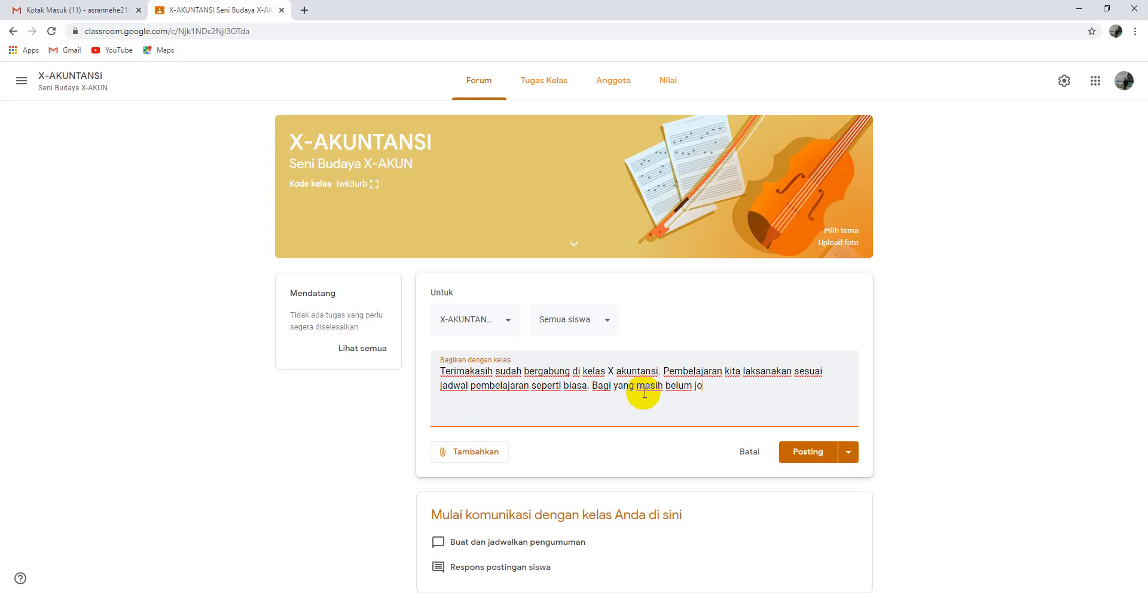
{"action": "type", "text": "in supaya secepatnya joi"}
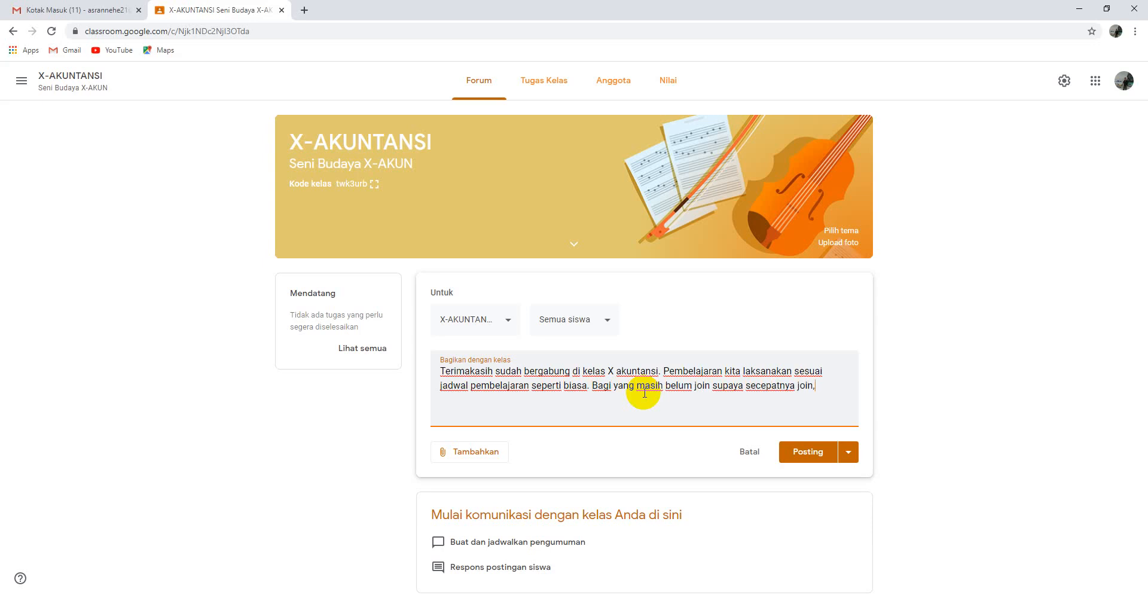
{"action": "type", "text": "n. teima"}
{"action": "key", "text": "BackSpace"}
{"action": "key", "text": "BackSpace"}
{"action": "key", "text": "BackSpace"}
{"action": "type", "text": "Terima kasih."}
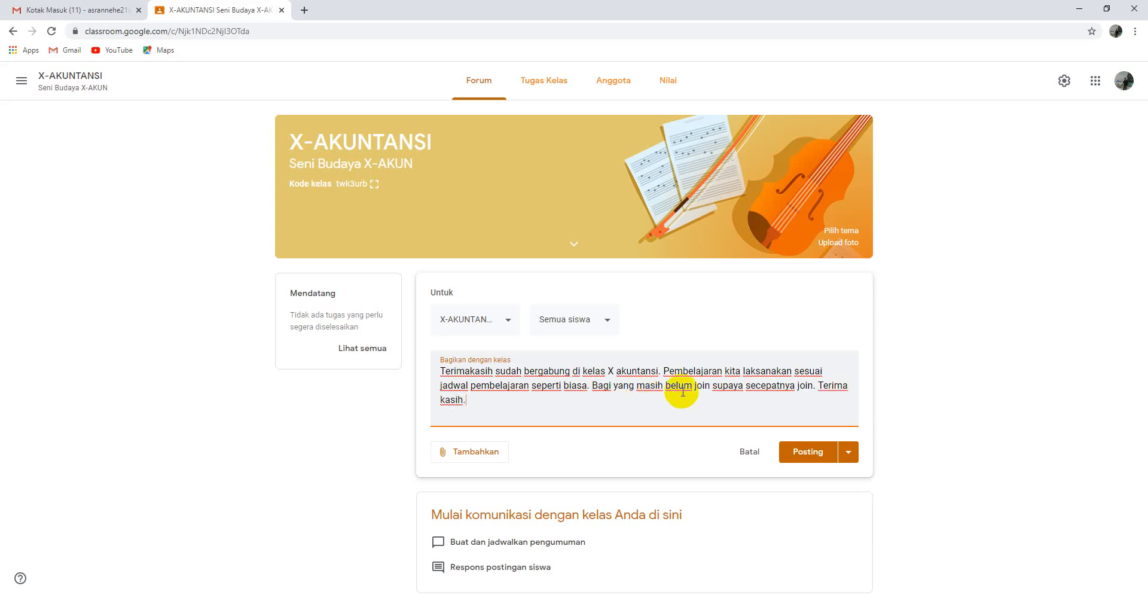
Publish the finished announcement immediately to all students of the X-AKUNTANSI class.
{"action": "left_click", "coordinate": [814, 458]}
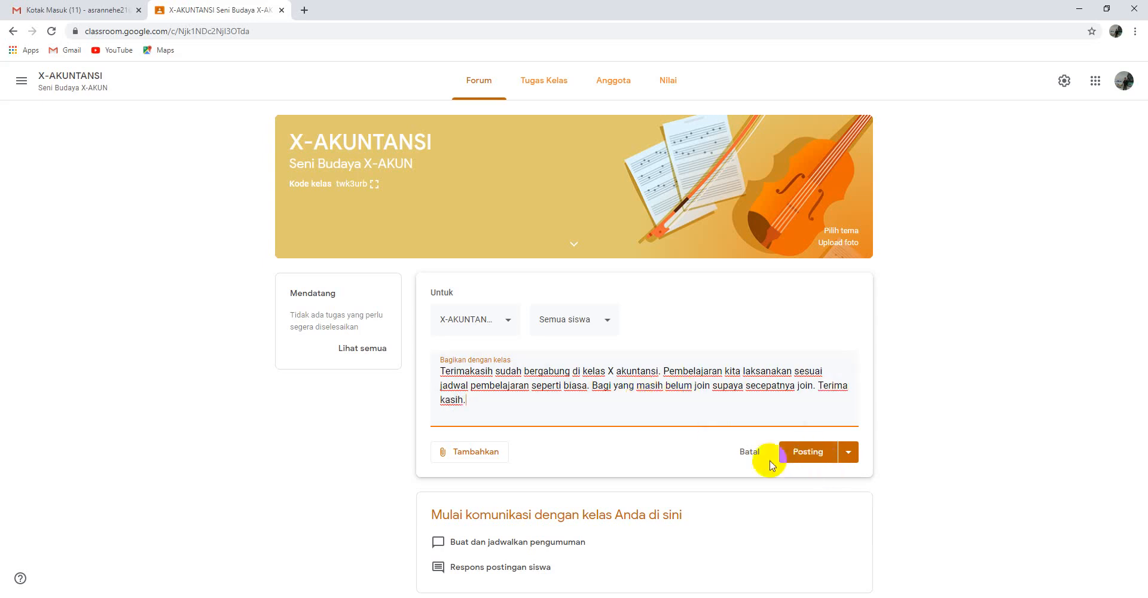
{"action": "left_click", "coordinate": [809, 459]}
{"action": "left_click", "coordinate": [814, 459]}
{"action": "left_click", "coordinate": [848, 452]}
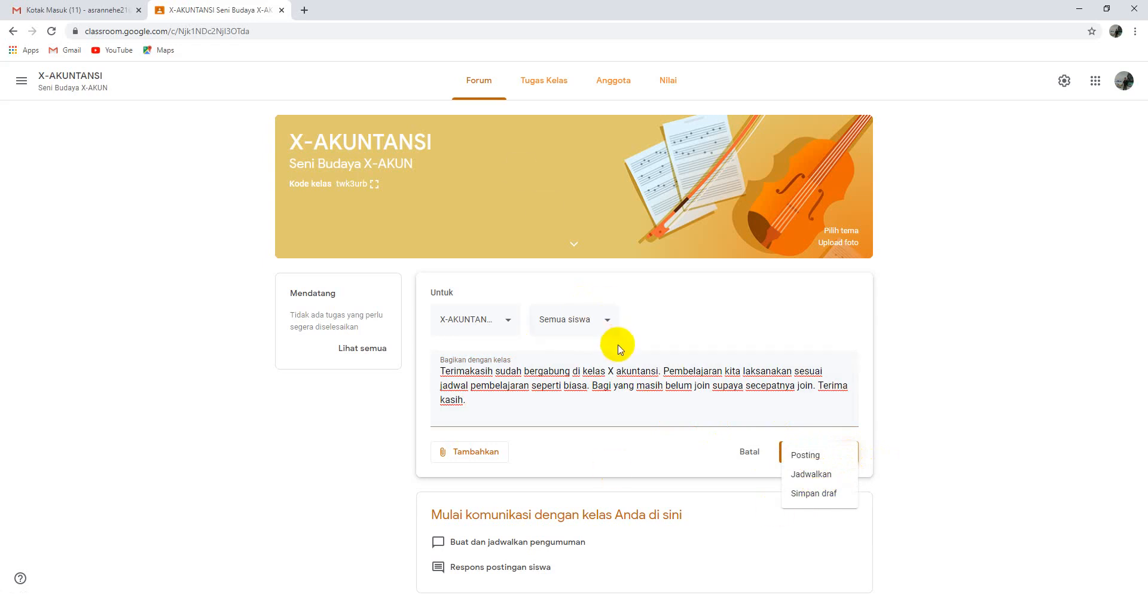
{"action": "left_click", "coordinate": [907, 450]}
{"action": "left_click", "coordinate": [811, 453]}
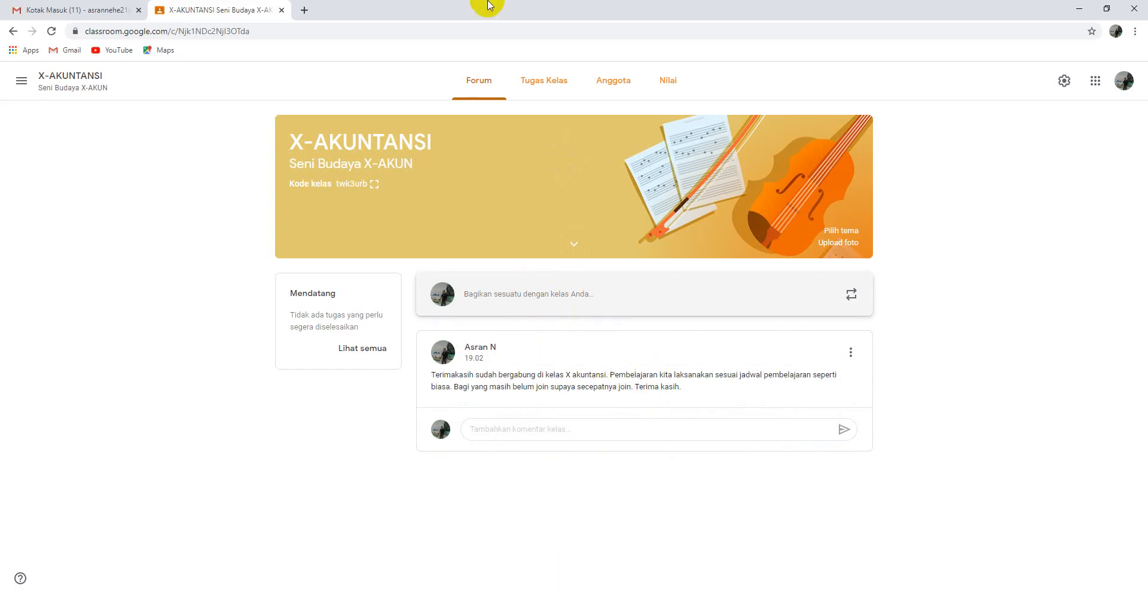
Create a new classwork material (Materi) titled "Sistem Persamaan Linear Dua Variabel".
{"action": "left_click", "coordinate": [544, 90]}
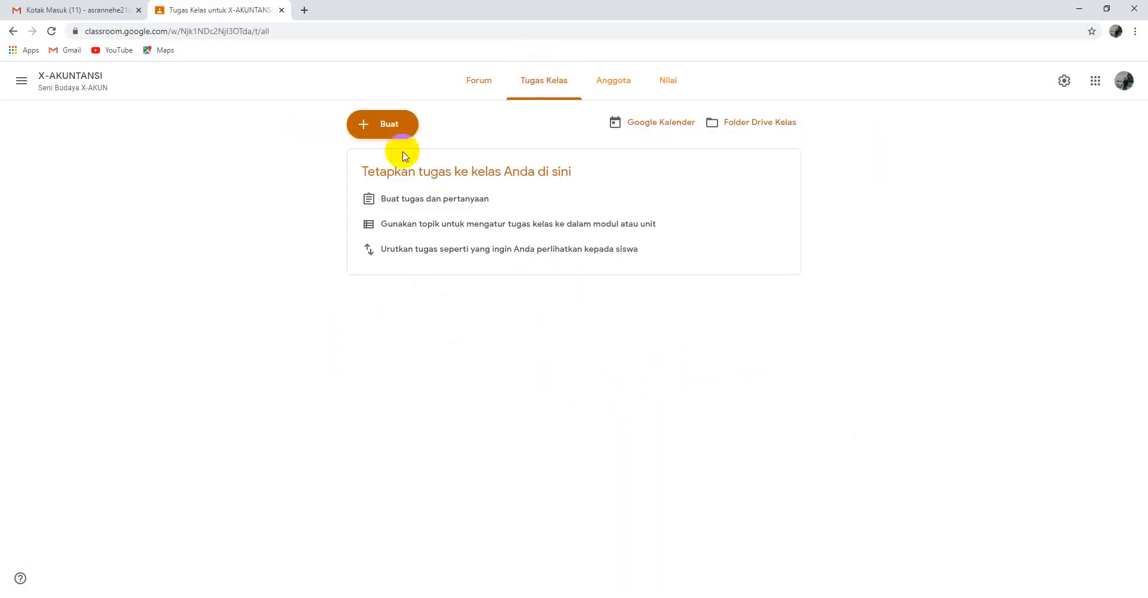
{"action": "left_click", "coordinate": [394, 136]}
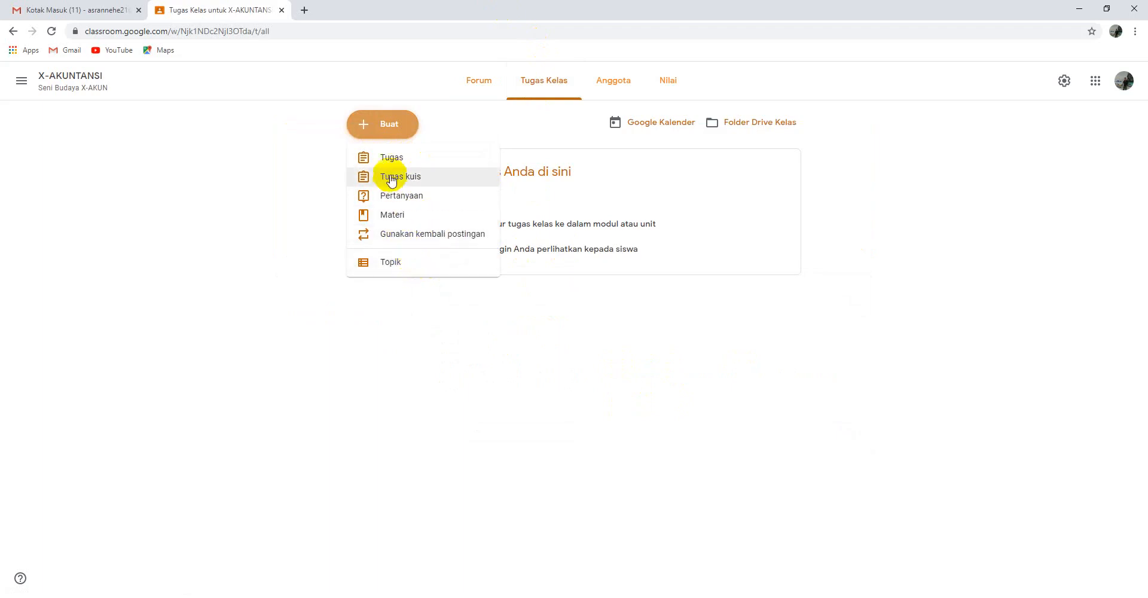
{"action": "left_click", "coordinate": [397, 216]}
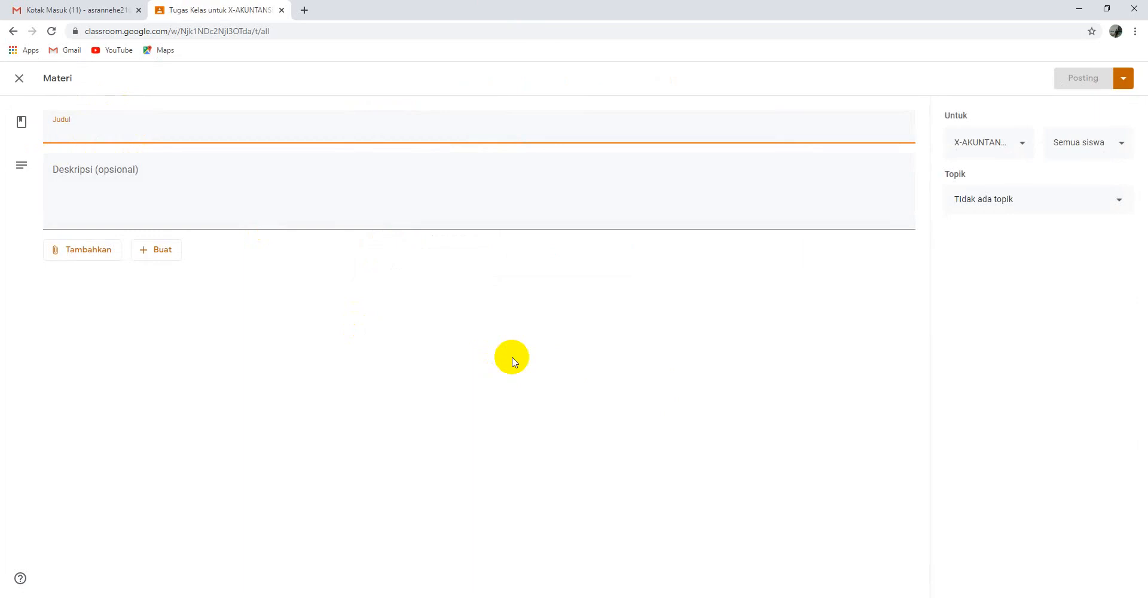
{"action": "type", "text": "Sistem "}
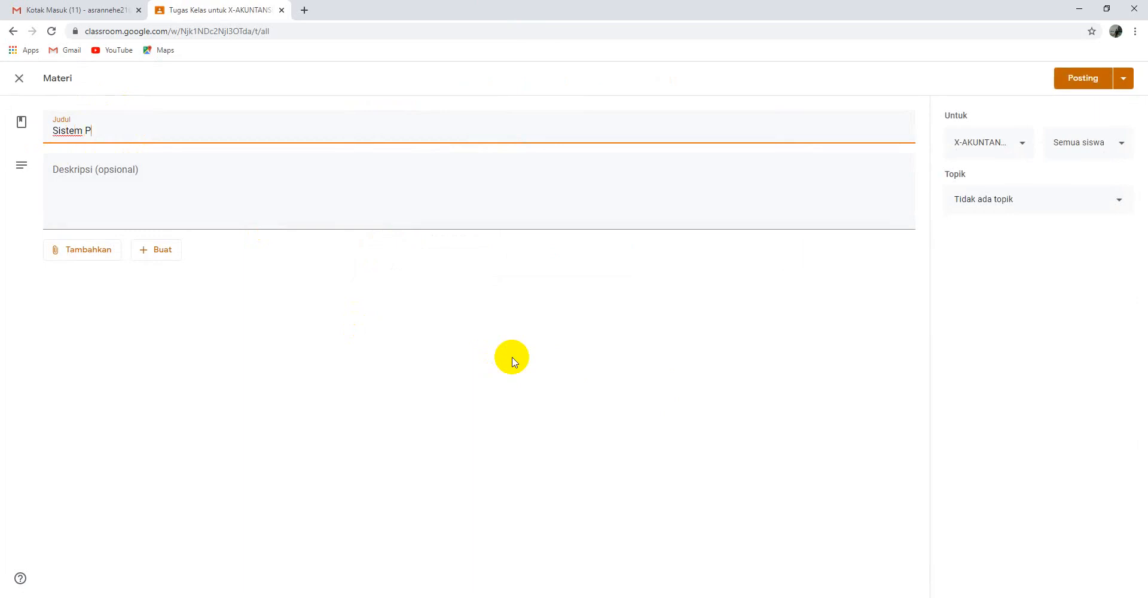
{"action": "type", "text": "Persamaan Linear Dua Va"}
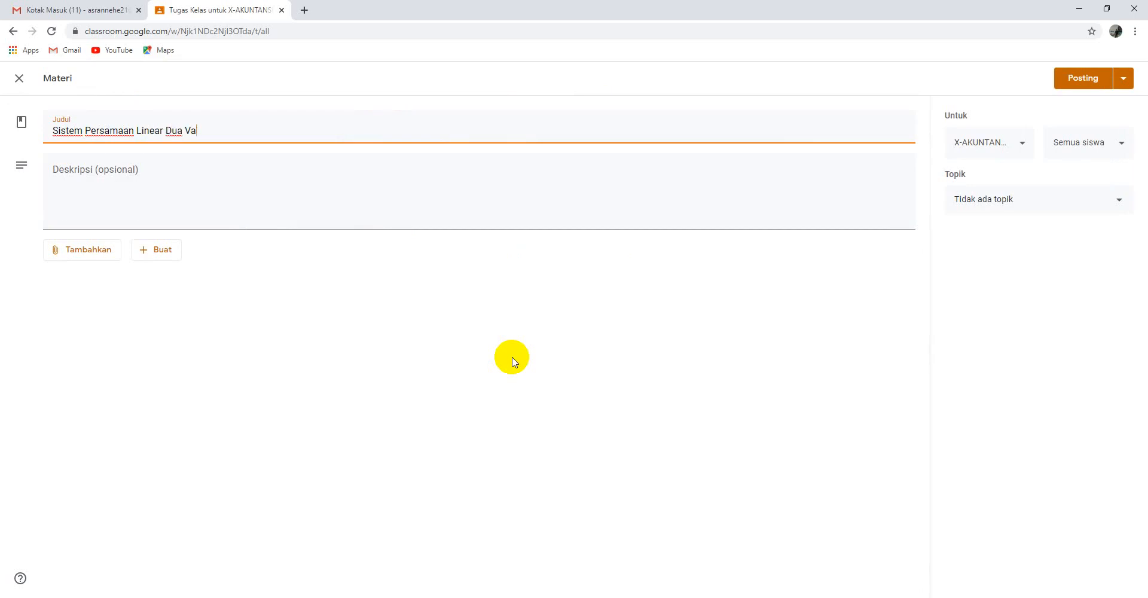
{"action": "type", "text": "riabel"}
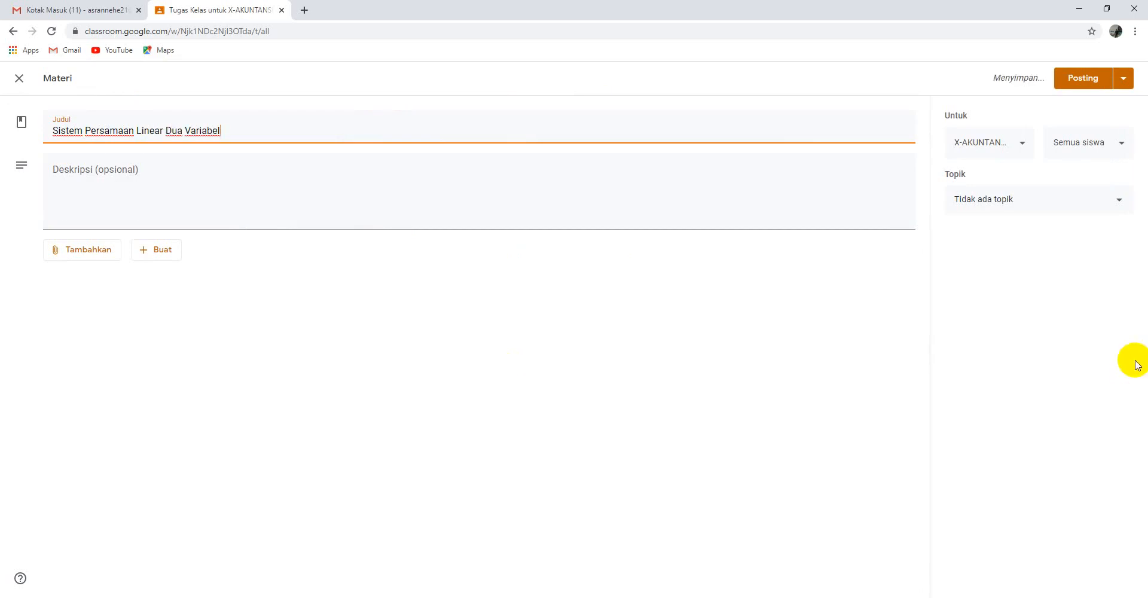
Add the material description "Silahkan download materinya dan pelajari dengan baik dan benar".
{"action": "left_click", "coordinate": [145, 170]}
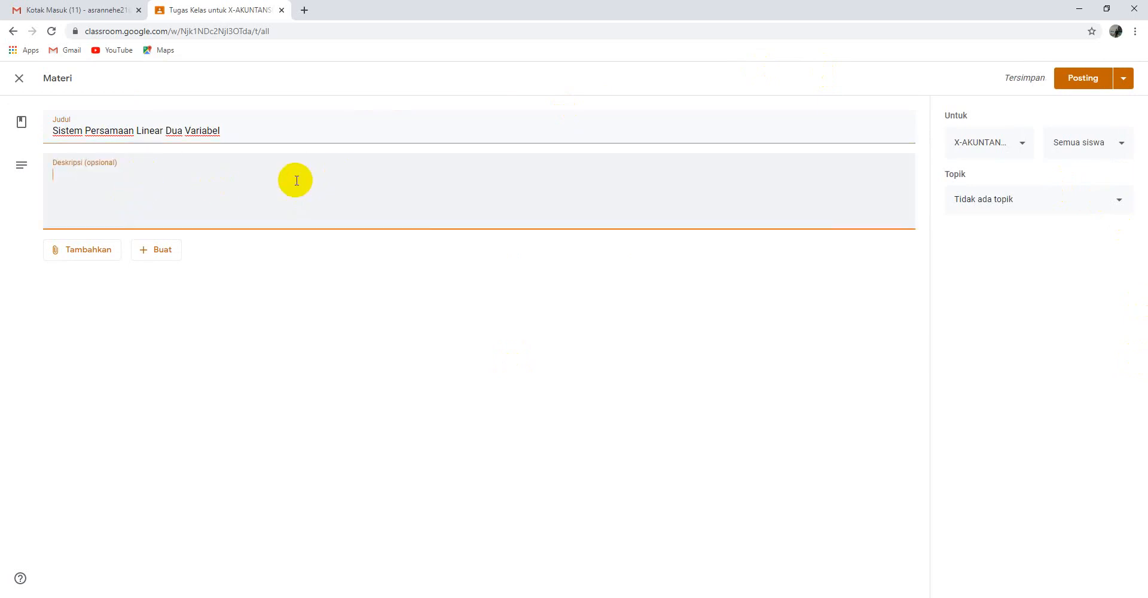
{"action": "type", "text": "Silahkan doe"}
{"action": "key", "text": "BackSpace"}
{"action": "type", "text": "wnload"}
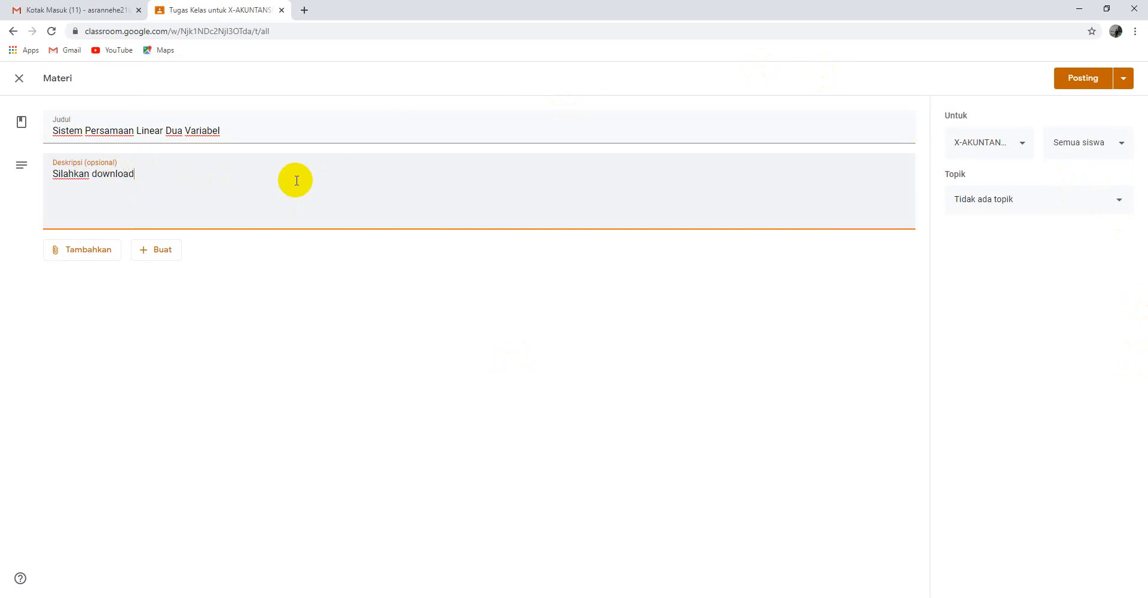
{"action": "type", "text": " materinya dan pelajari dengan b"}
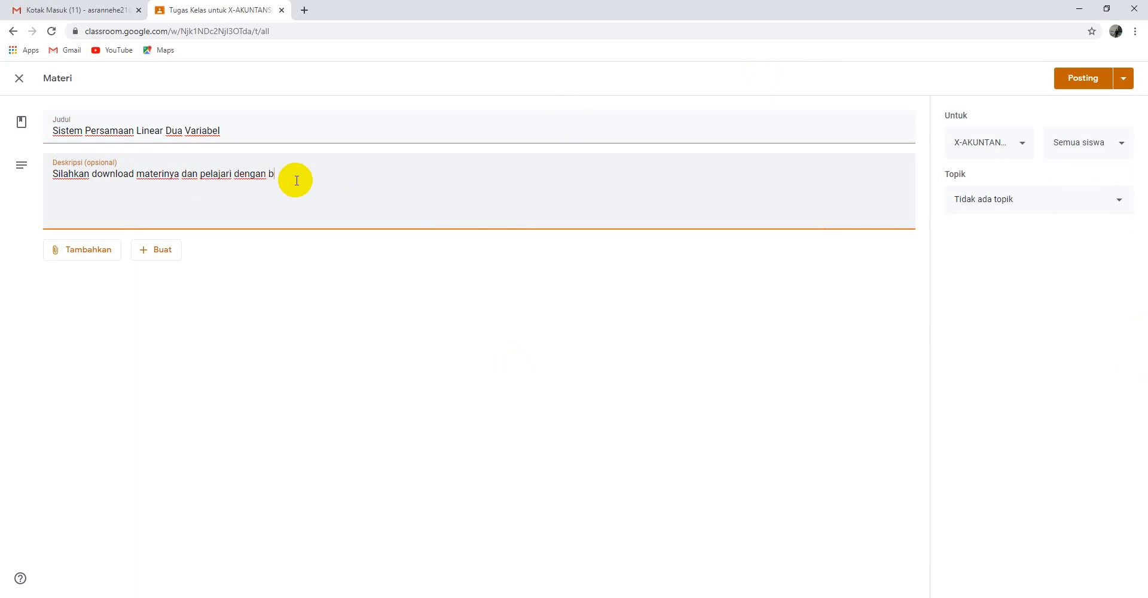
{"action": "type", "text": "aik dan benar"}
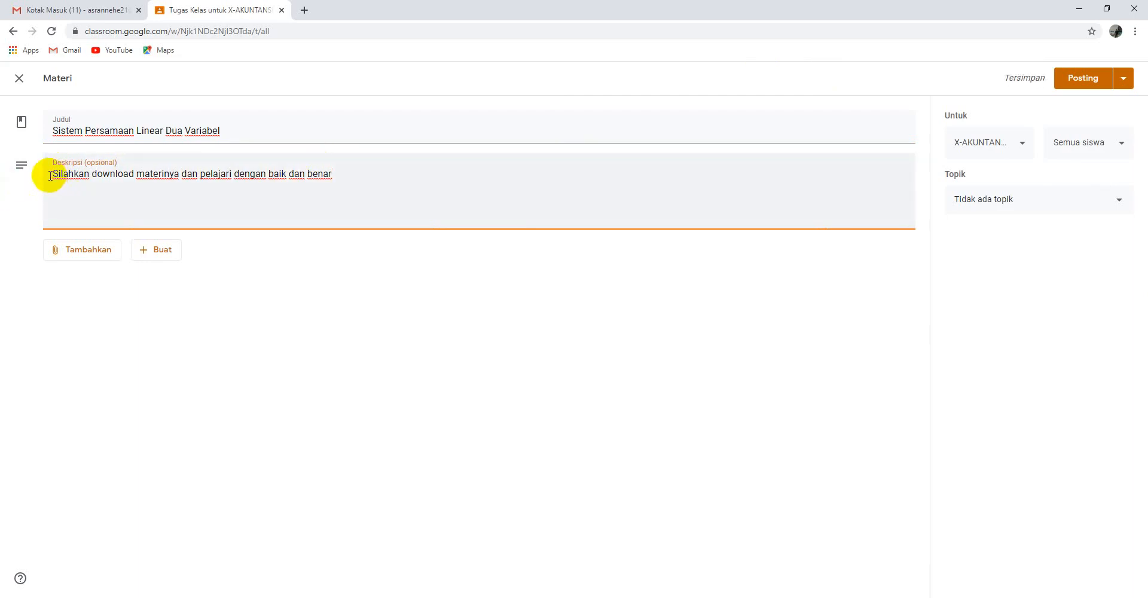
Upload "3_Materi Sifat Mekanik Zat X" from the File Ran CBT\terbaru folder on drive F and attach it to the material.
{"action": "left_click", "coordinate": [77, 259]}
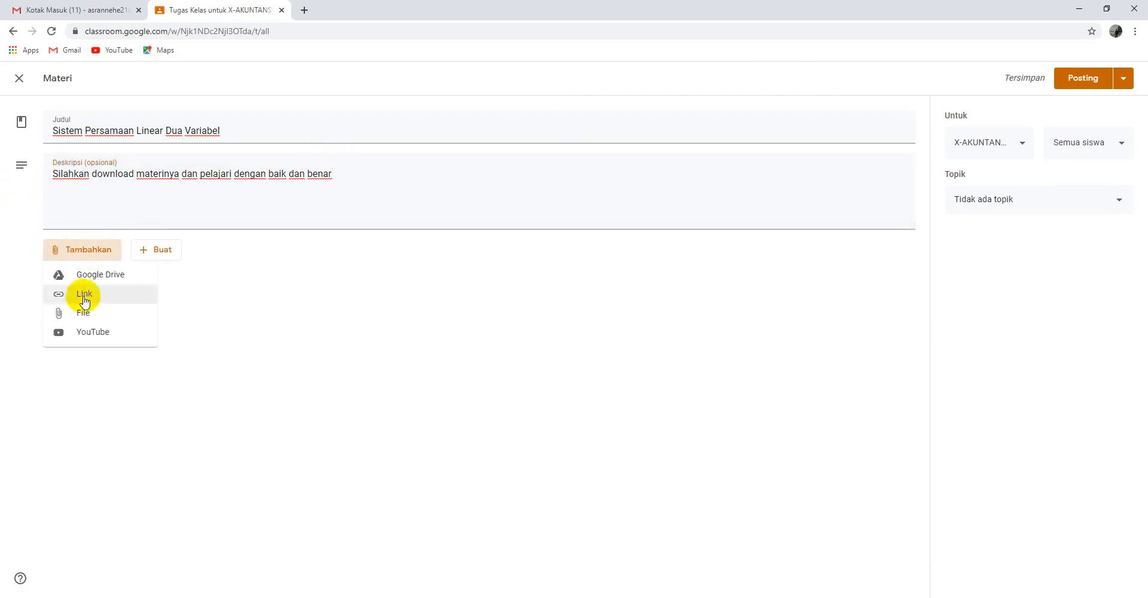
{"action": "left_click", "coordinate": [83, 316]}
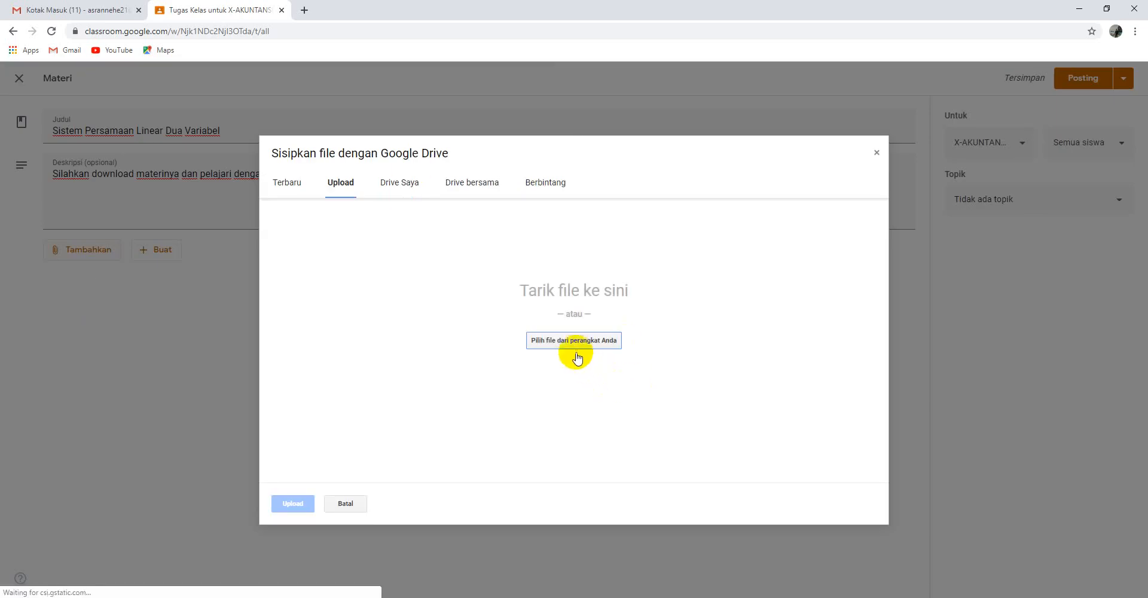
{"action": "left_click", "coordinate": [531, 341]}
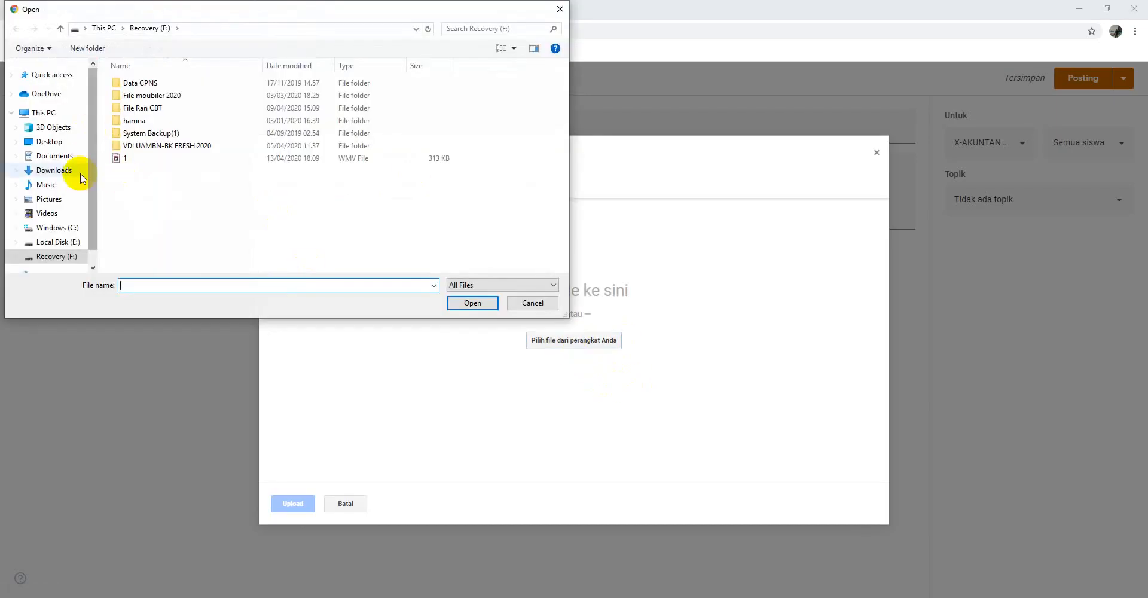
{"action": "scroll", "coordinate": [94, 257], "scroll_direction": "down", "scroll_amount": 1}
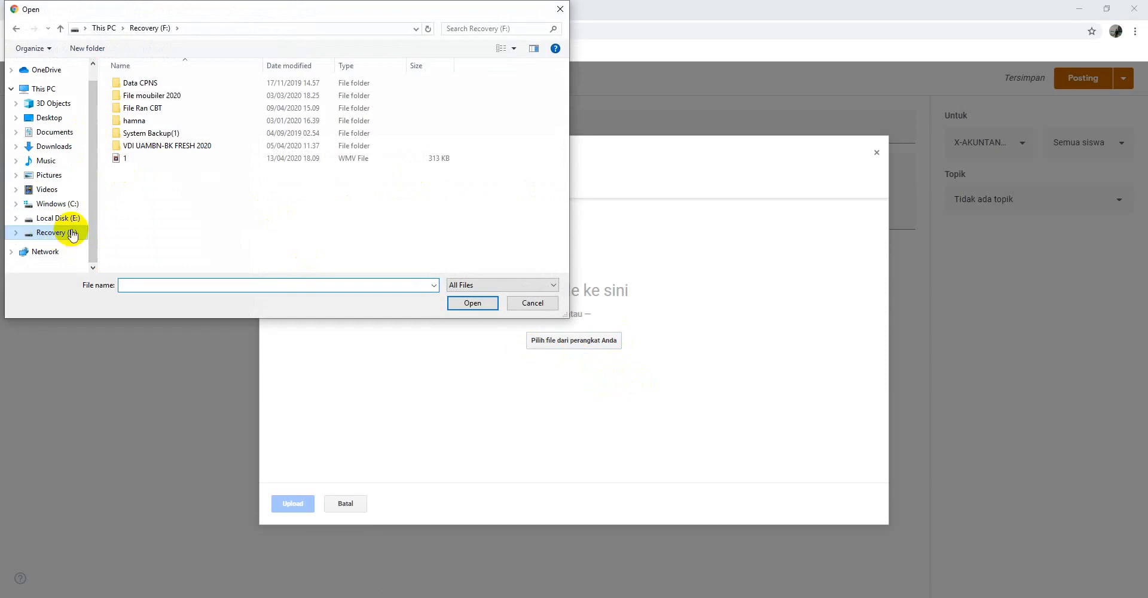
{"action": "double_click", "coordinate": [143, 108]}
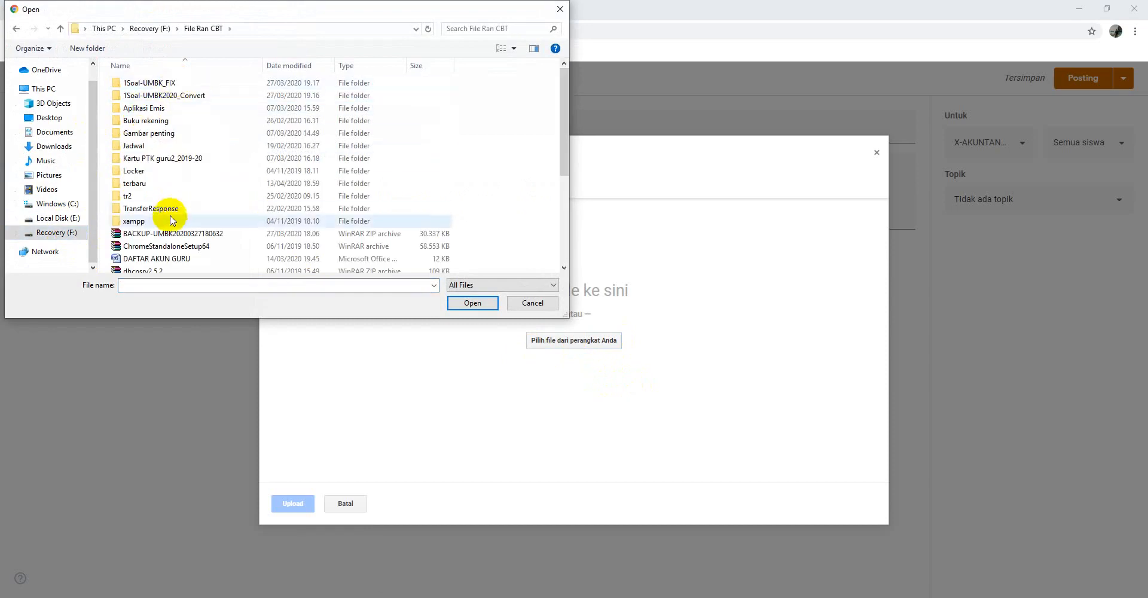
{"action": "double_click", "coordinate": [170, 183]}
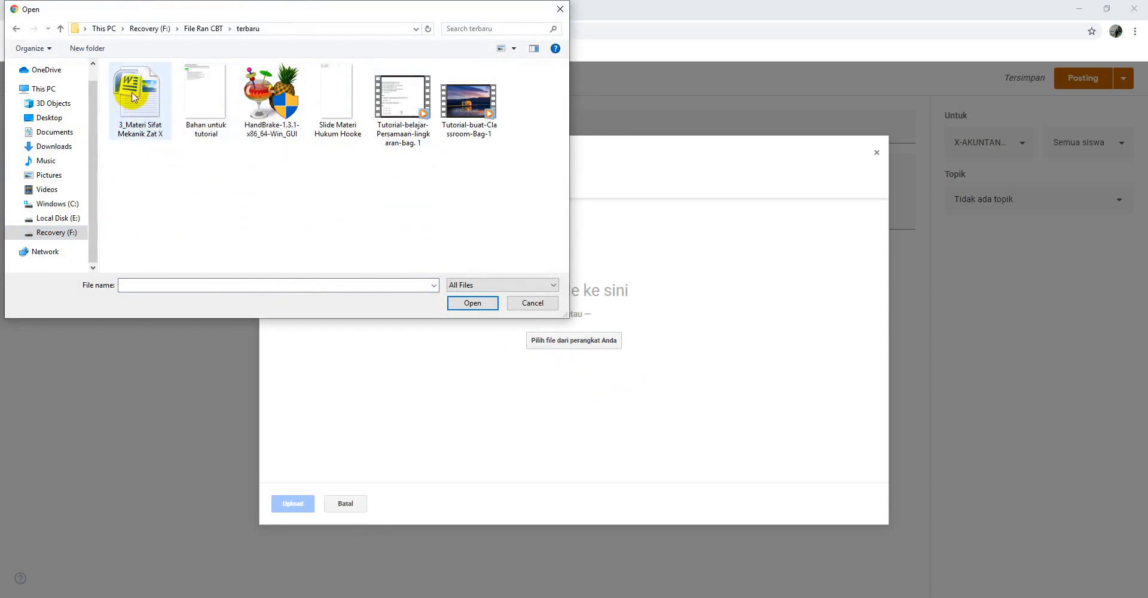
{"action": "left_click", "coordinate": [134, 97]}
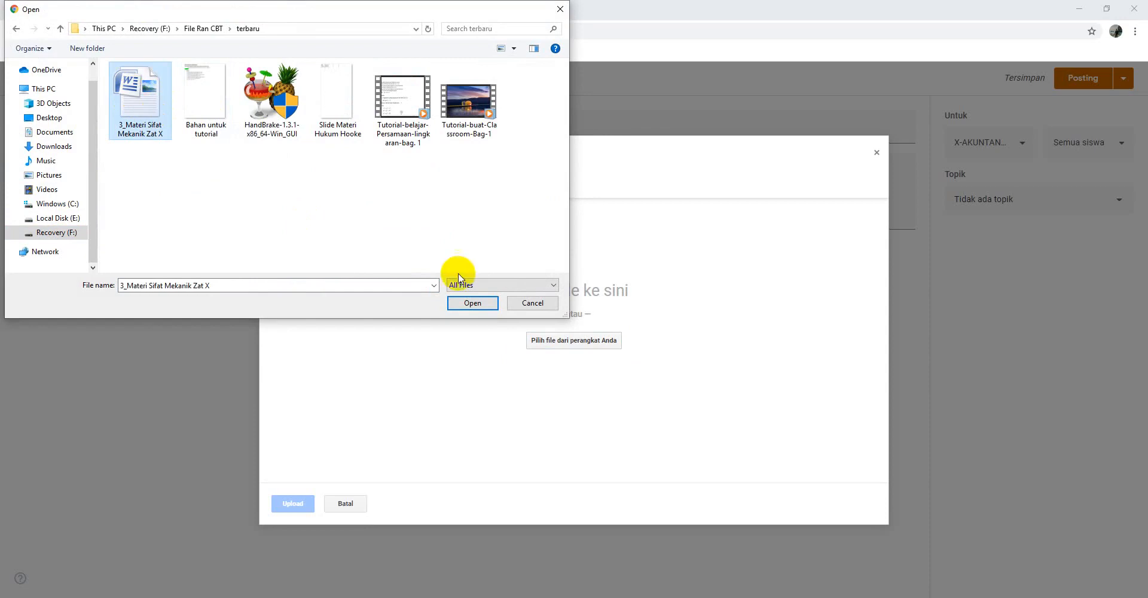
{"action": "left_click", "coordinate": [473, 304]}
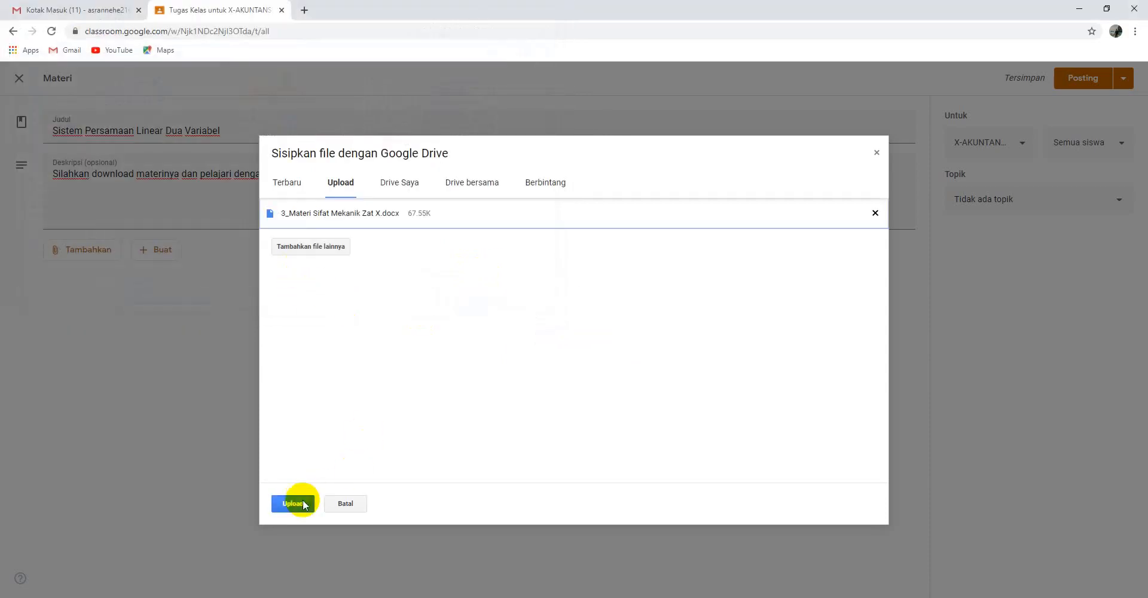
{"action": "left_click", "coordinate": [299, 504]}
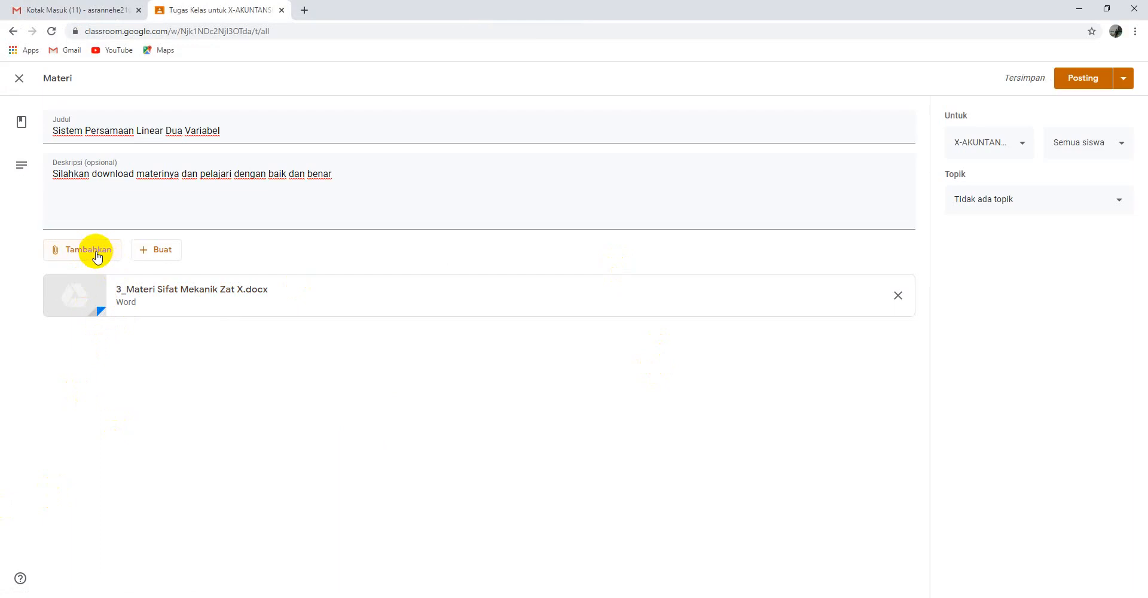
Upload the video "Tutorial-belajar-Persamaan-lingkaran-bag. 1" from the File Ran CBT\terbaru folder and attach it to the material.
{"action": "left_click", "coordinate": [96, 251]}
{"action": "left_click", "coordinate": [57, 312]}
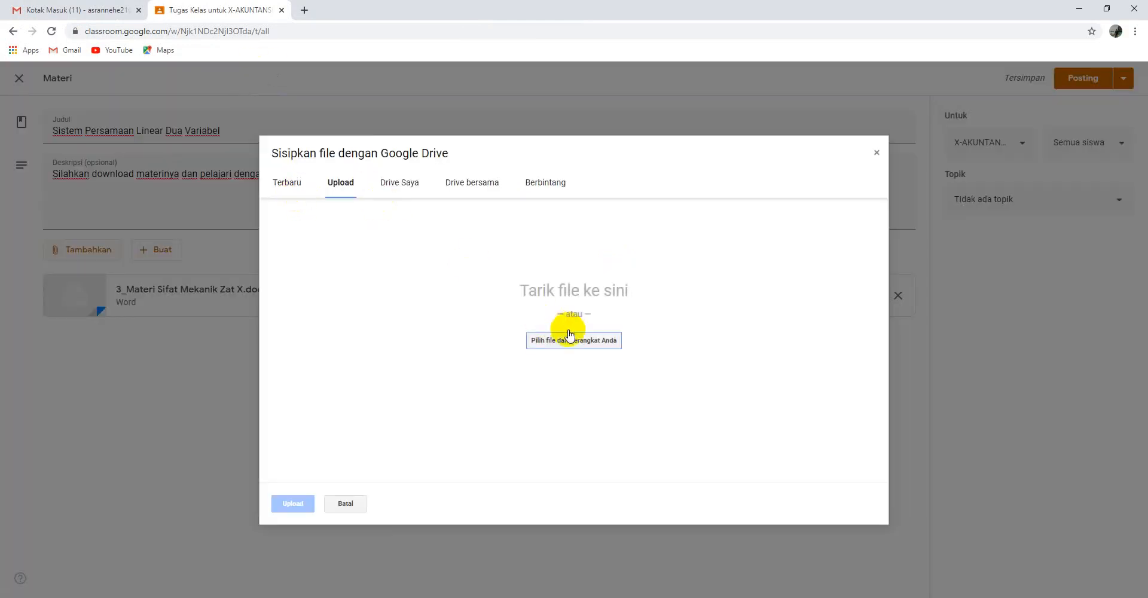
{"action": "left_click", "coordinate": [570, 339]}
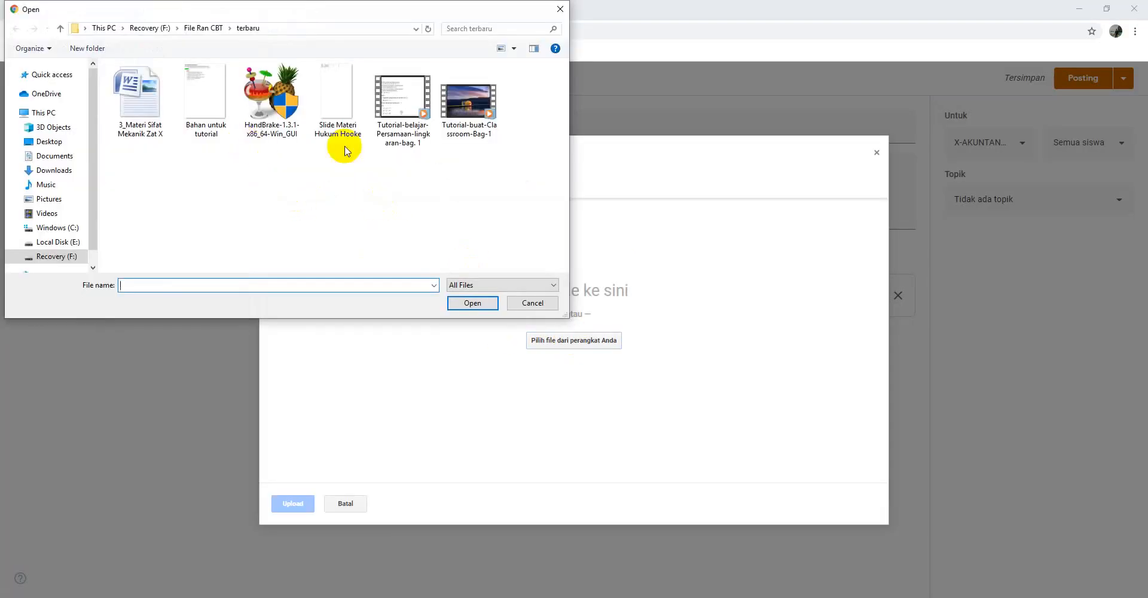
{"action": "left_click", "coordinate": [401, 111]}
{"action": "left_click", "coordinate": [484, 308]}
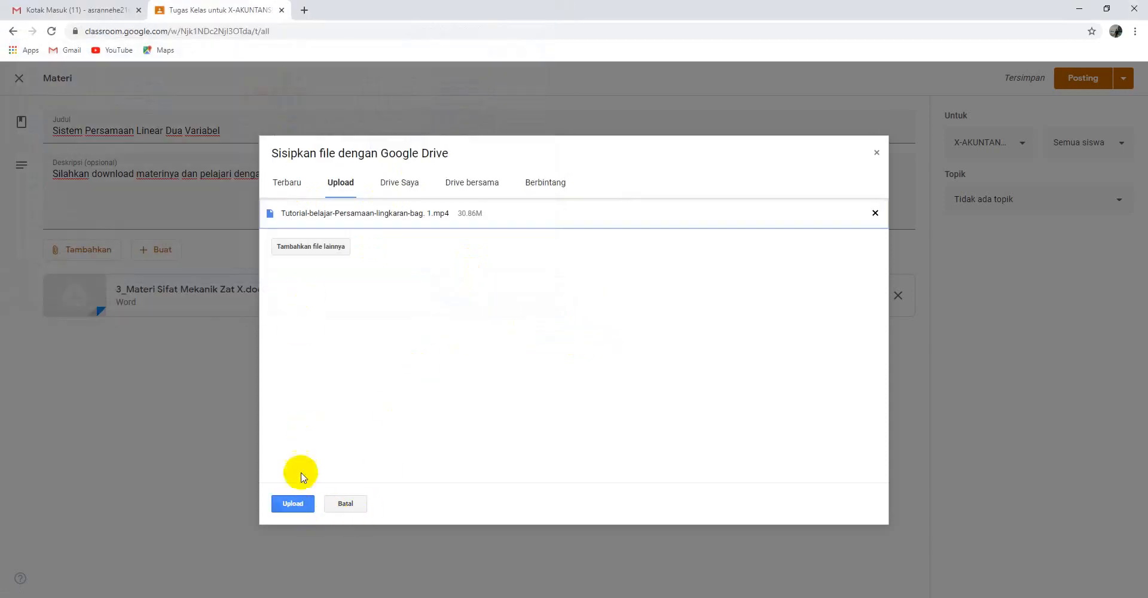
{"action": "left_click", "coordinate": [296, 506]}
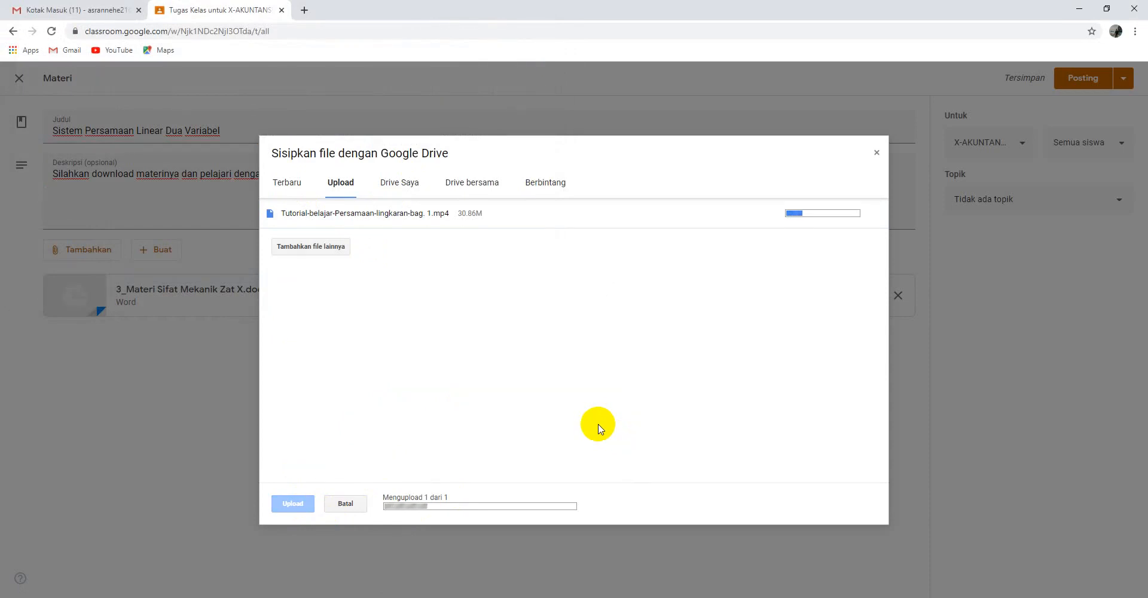
{"action": "left_click", "coordinate": [468, 410]}
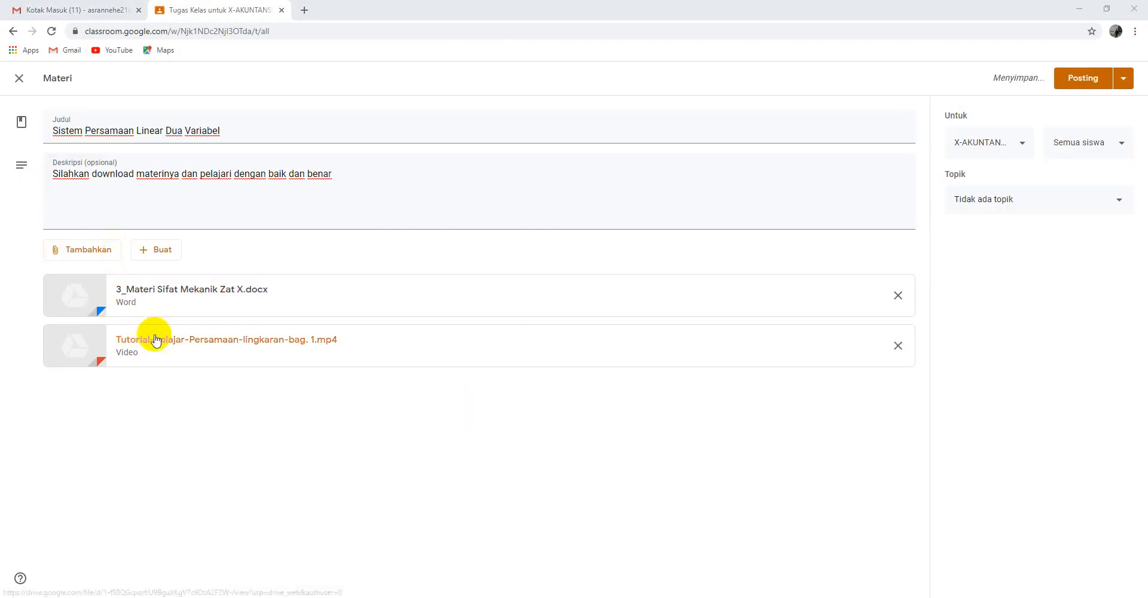
{"action": "left_click", "coordinate": [157, 257]}
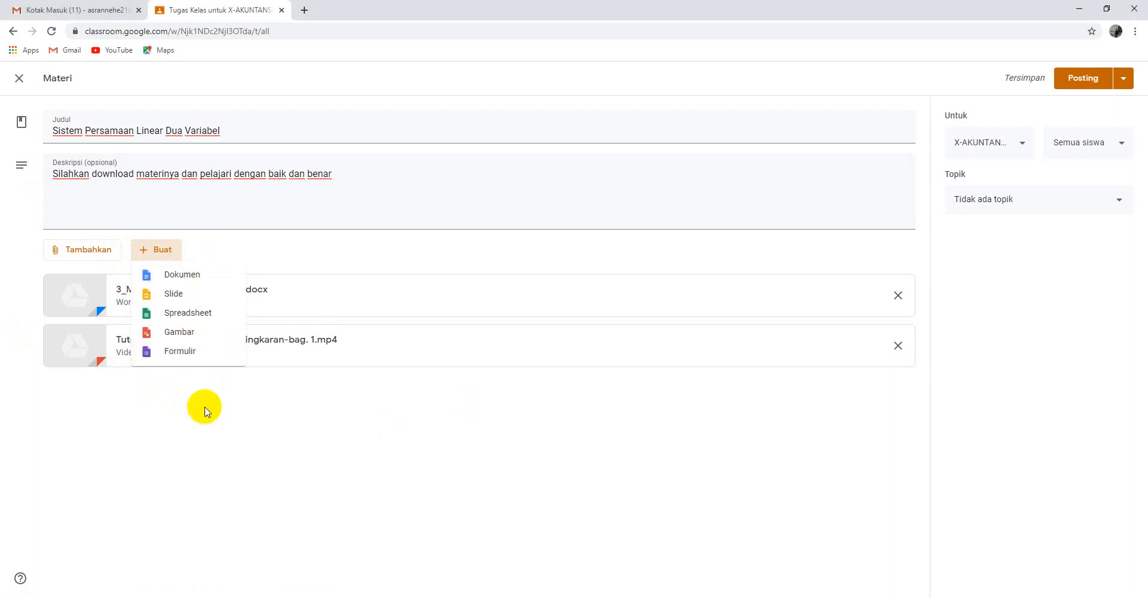
{"action": "left_click", "coordinate": [200, 378]}
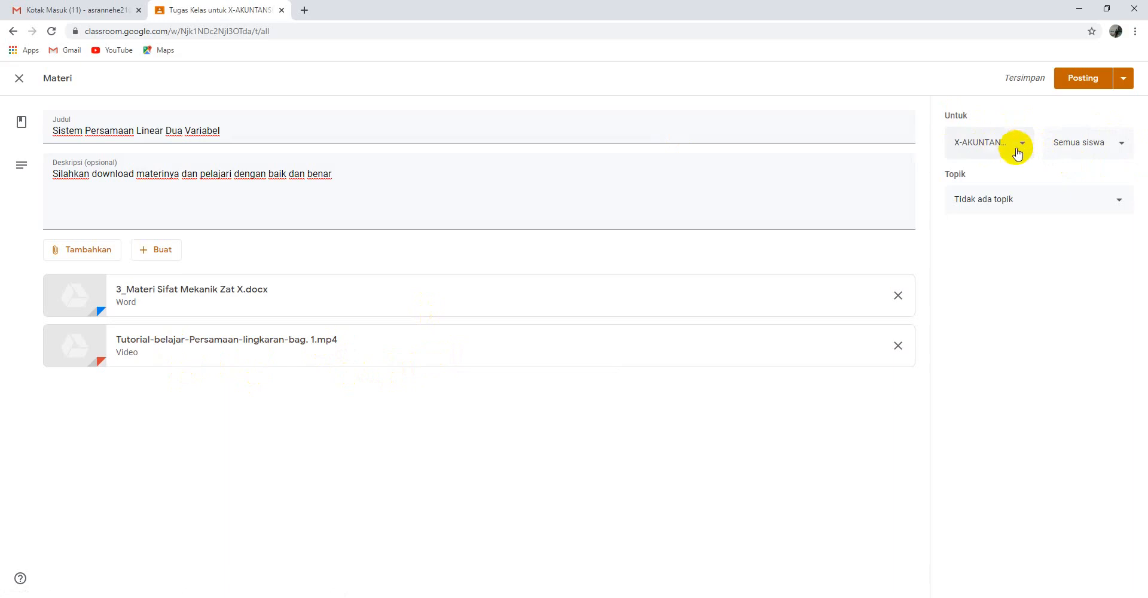
Publish the finished material to all students of the X-AKUNTANSI class.
{"action": "left_click", "coordinate": [1122, 148]}
{"action": "left_click", "coordinate": [1123, 147]}
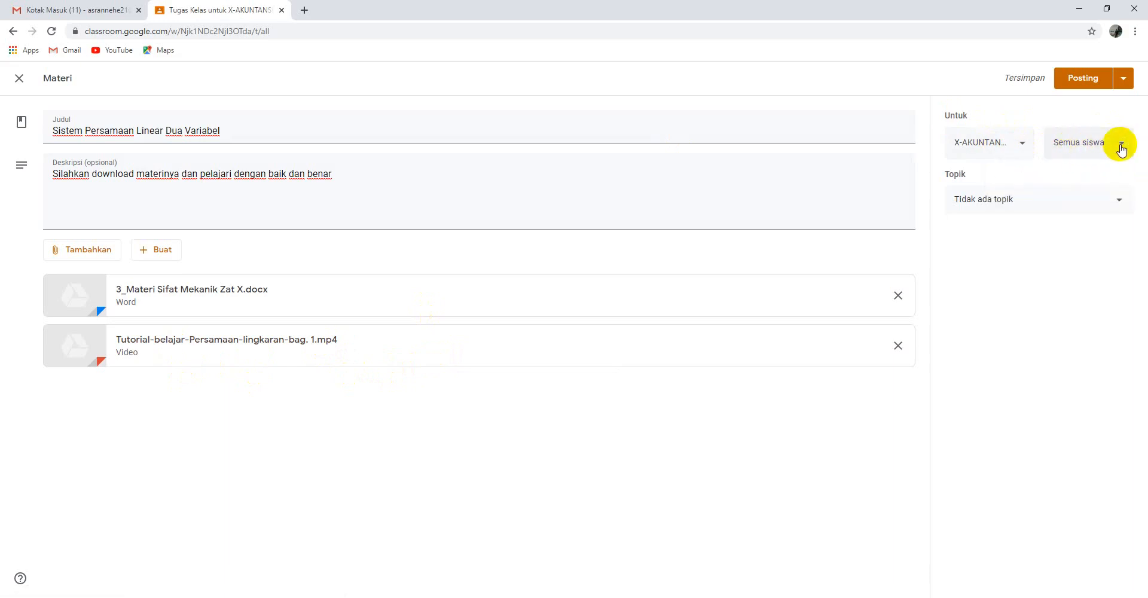
{"action": "left_click", "coordinate": [1122, 147]}
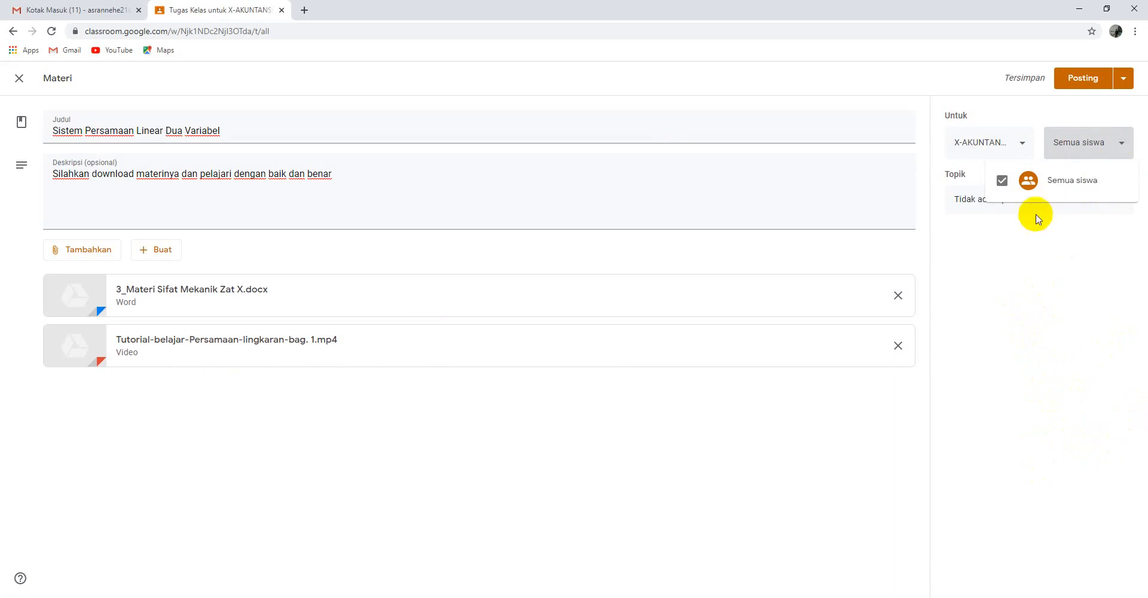
{"action": "left_click", "coordinate": [1068, 272]}
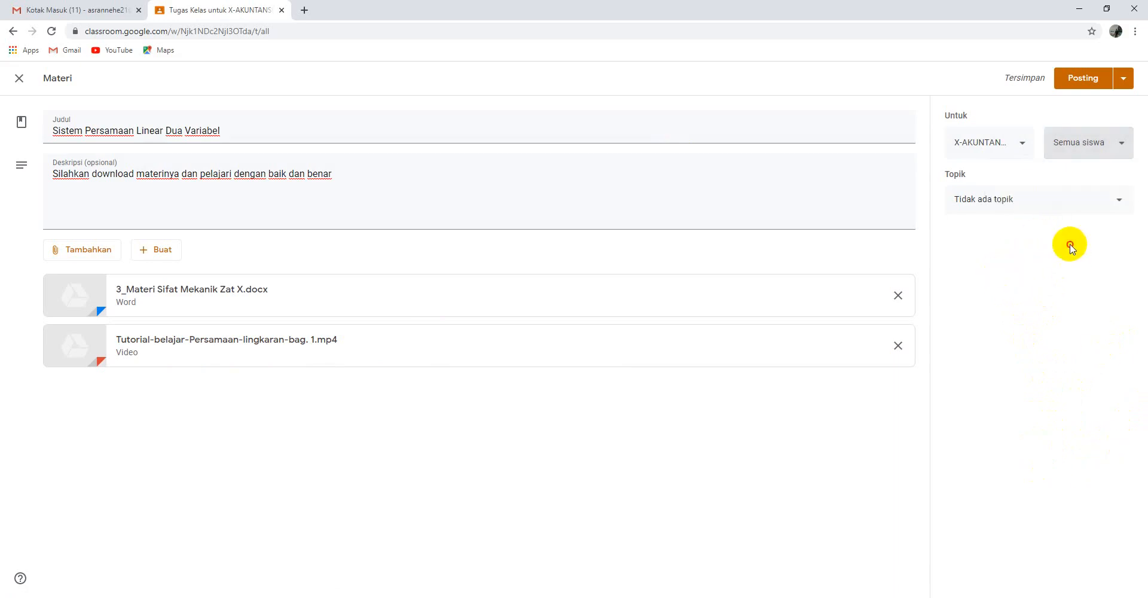
{"action": "left_click", "coordinate": [1090, 85]}
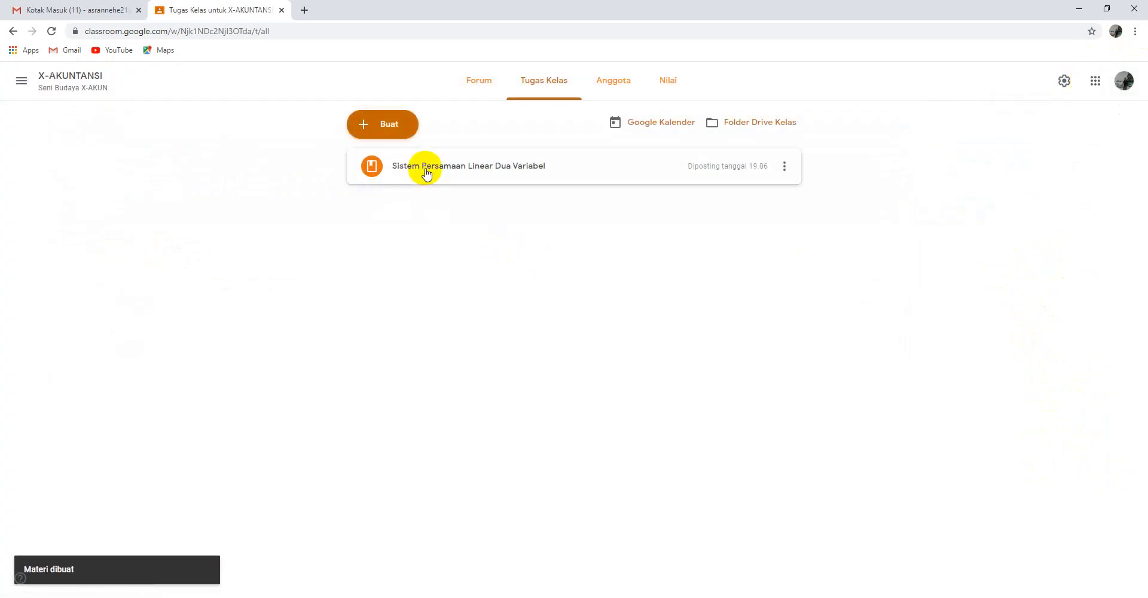
Open the posted material from the class forum, review its description and attachments, and return to the class page.
{"action": "left_click", "coordinate": [479, 91]}
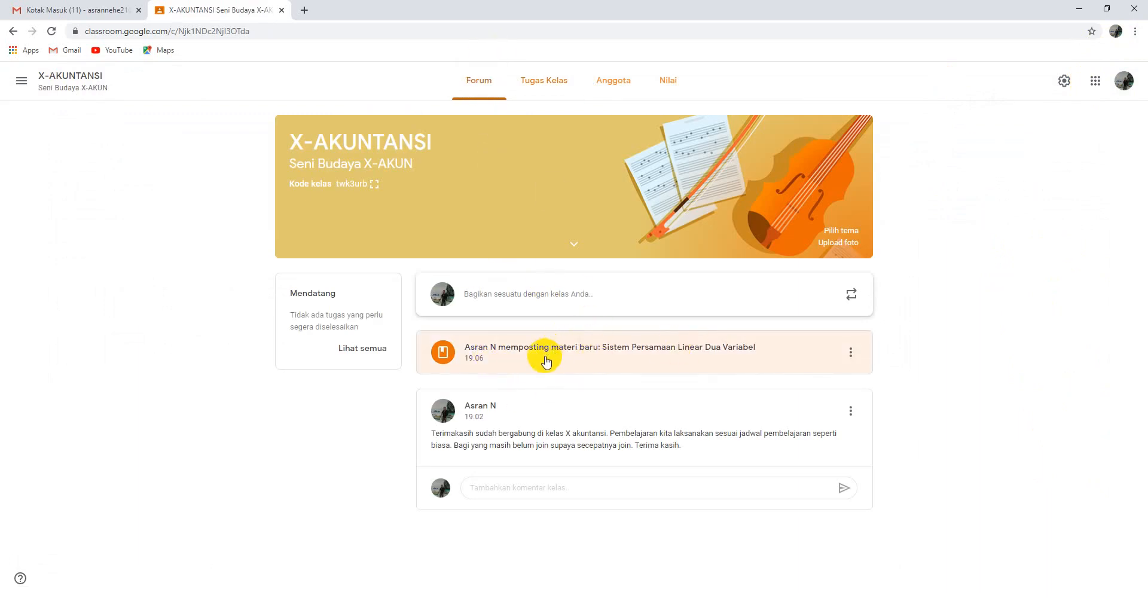
{"action": "left_click", "coordinate": [579, 359]}
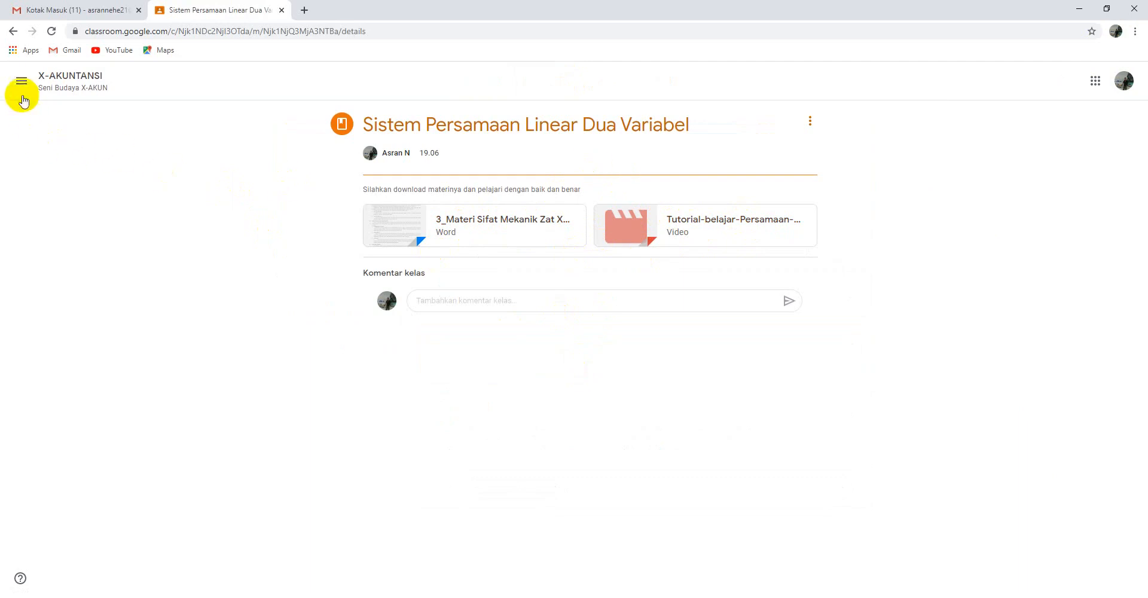
{"action": "left_click", "coordinate": [72, 77]}
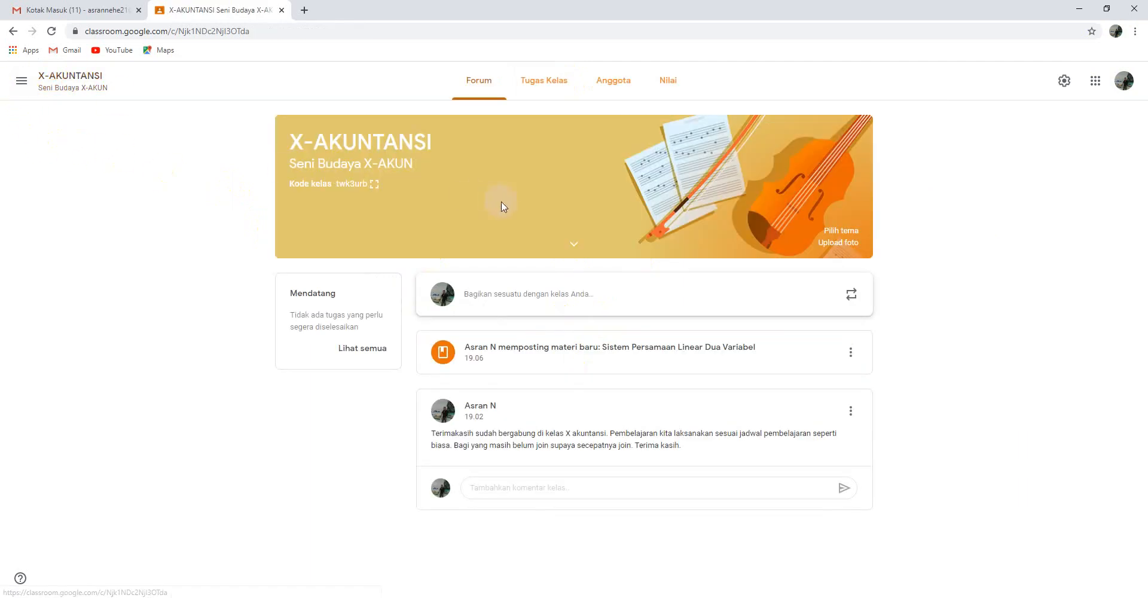
Create a new classwork assignment (Tugas) titled "Tugas tentang SPLDV".
{"action": "left_click", "coordinate": [550, 90]}
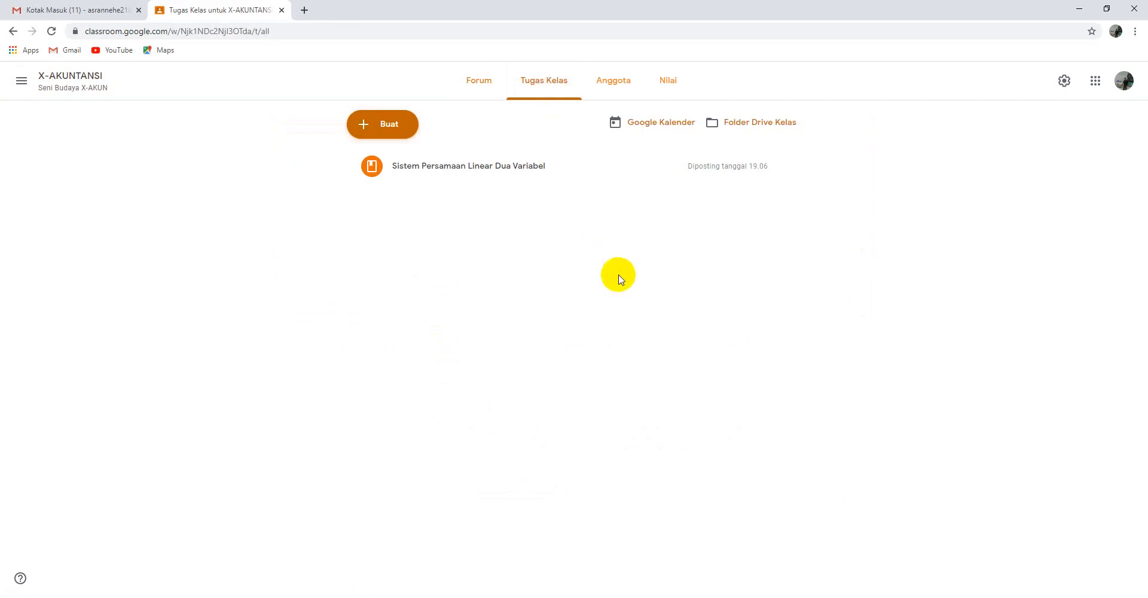
{"action": "left_click", "coordinate": [411, 133]}
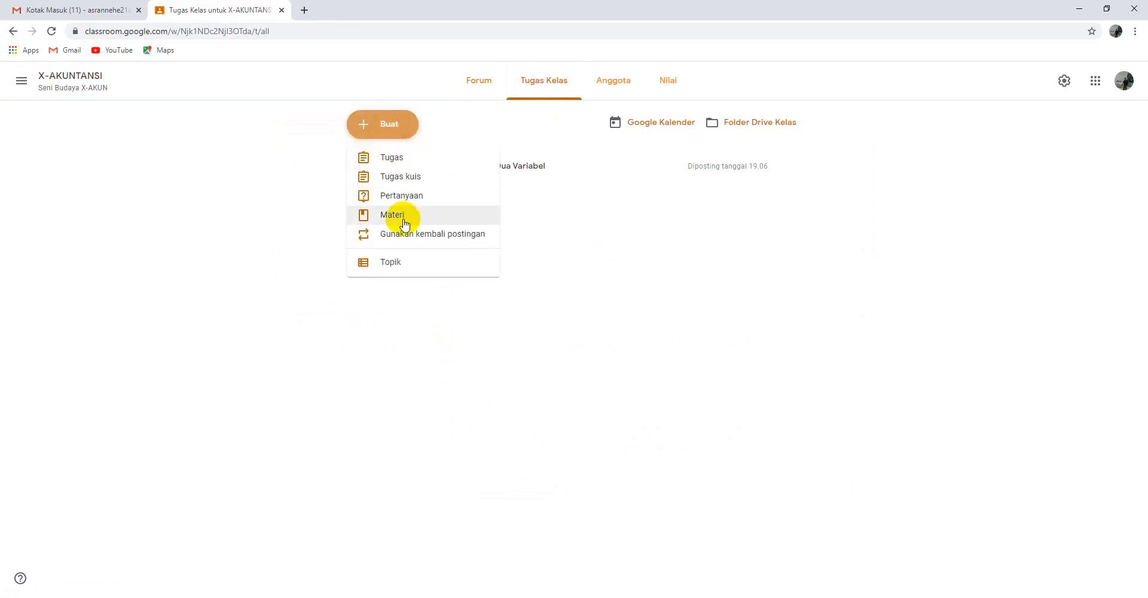
{"action": "left_click", "coordinate": [395, 159]}
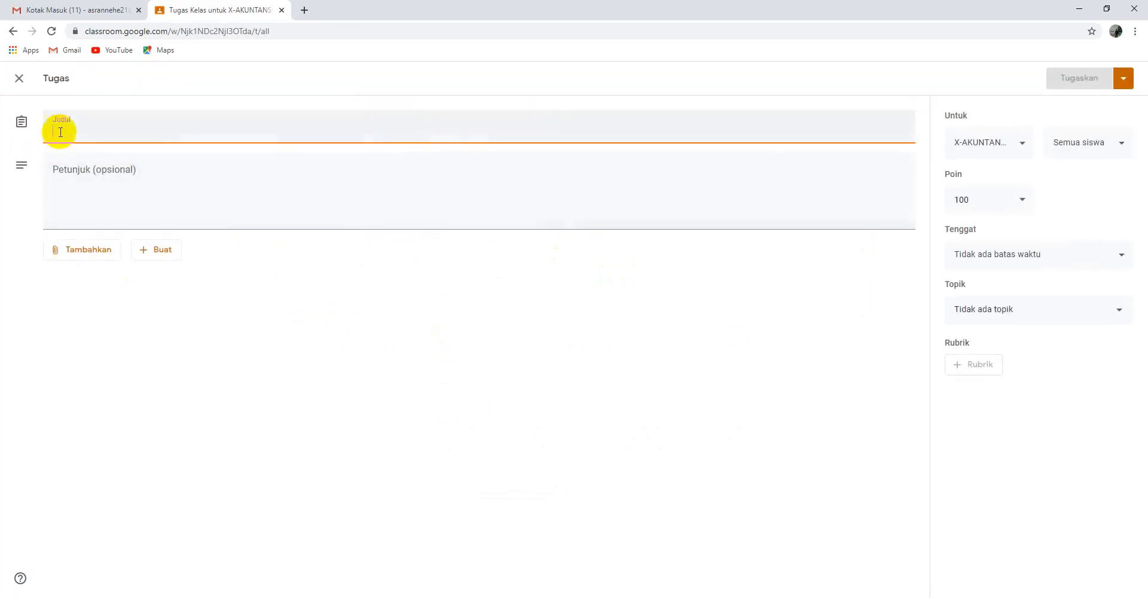
{"action": "type", "text": "Tugas tentang SPLDV"}
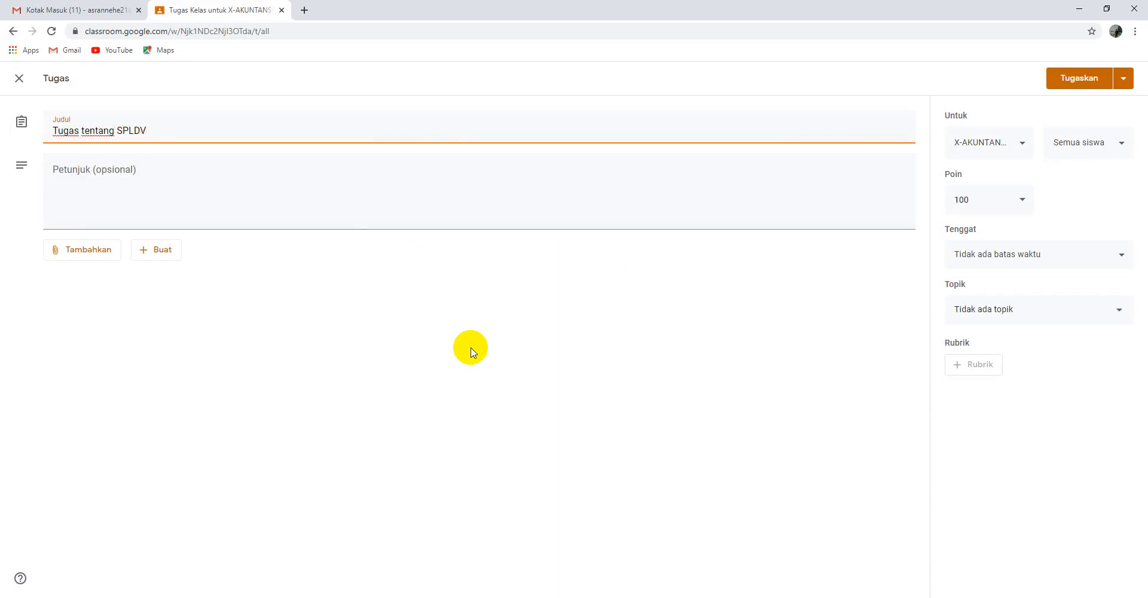
Add the instructions "Silahkan kerjakan dengan baik dan benar kemudian silahkan foto dan serahkan melalui aplikasi classroom. Bata penyerahan sampai tanggal 20 april 2020 pukul 23.59".
{"action": "left_click", "coordinate": [268, 213]}
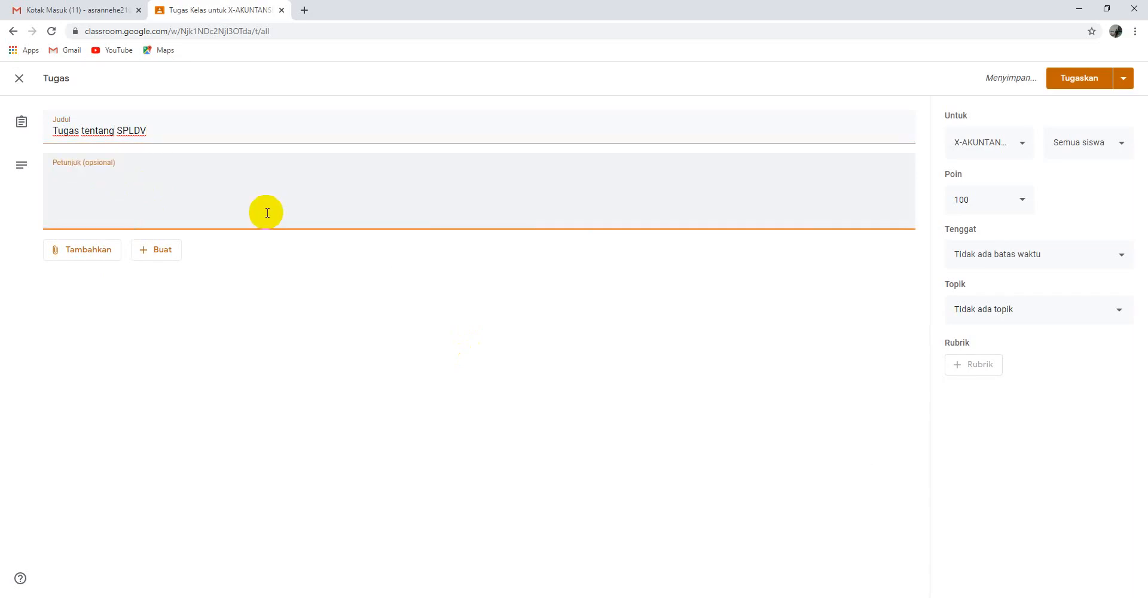
{"action": "type", "text": "Silahkan ker"}
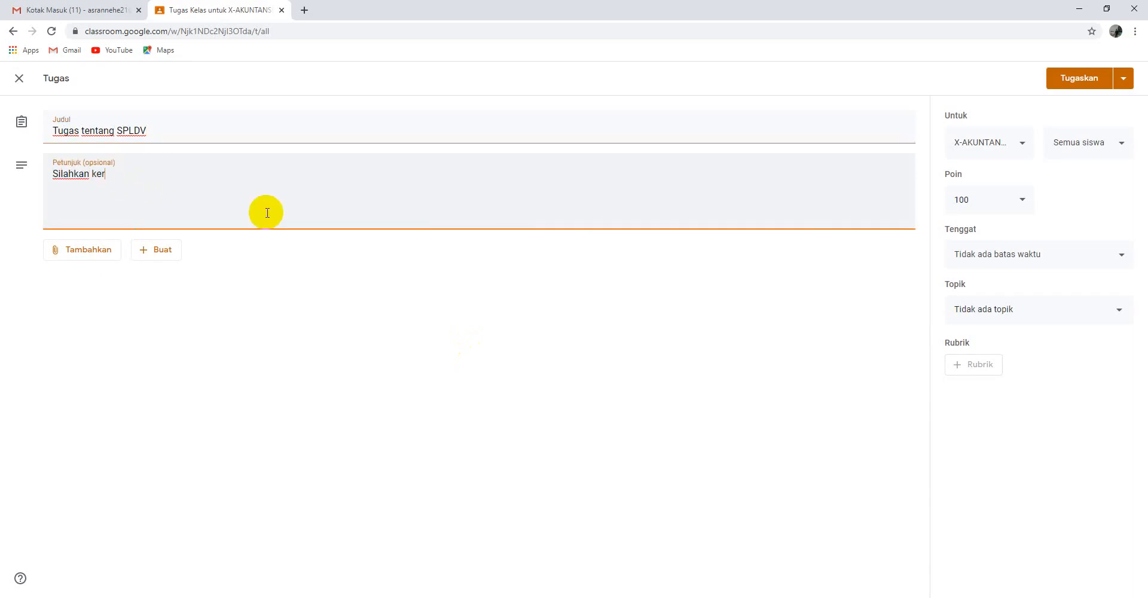
{"action": "type", "text": "jakan dengan baik dan ben"}
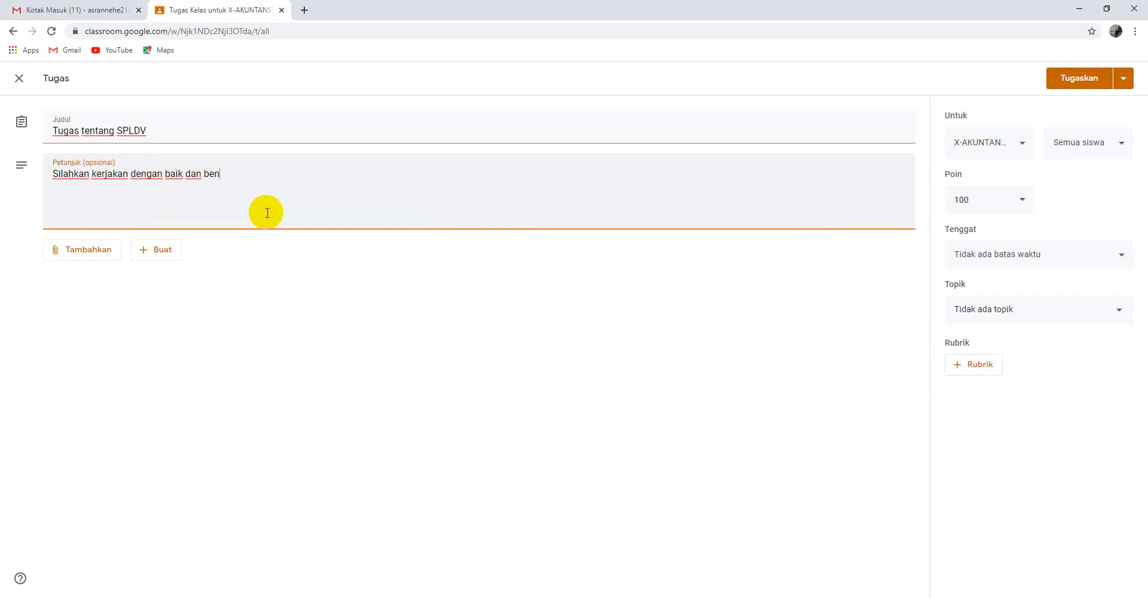
{"action": "type", "text": "ar kemudian "}
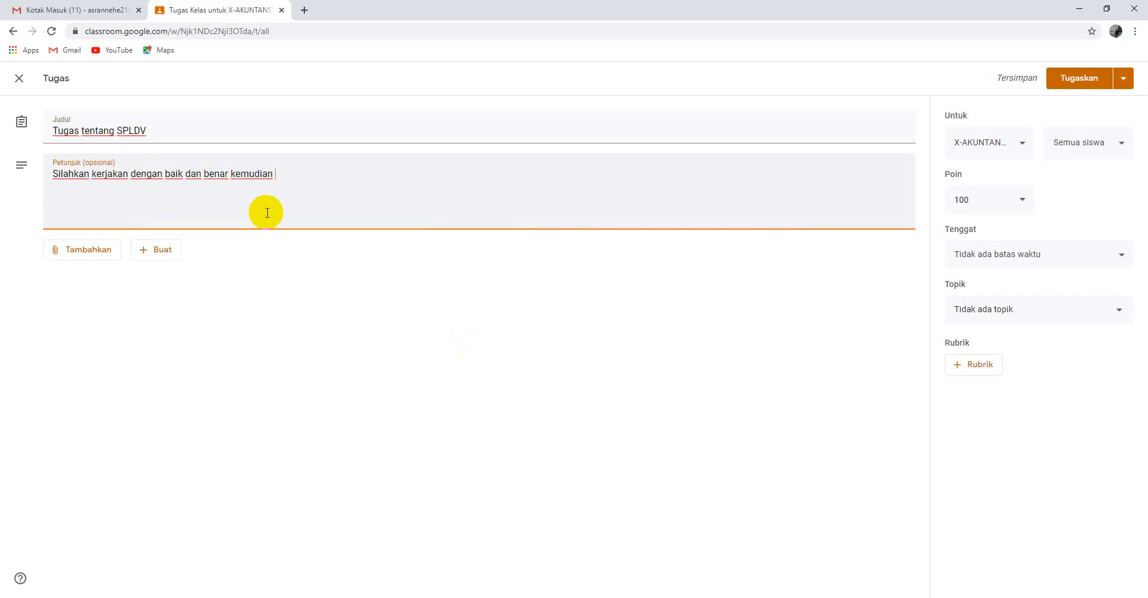
{"action": "type", "text": "silahkan foto dan sera"}
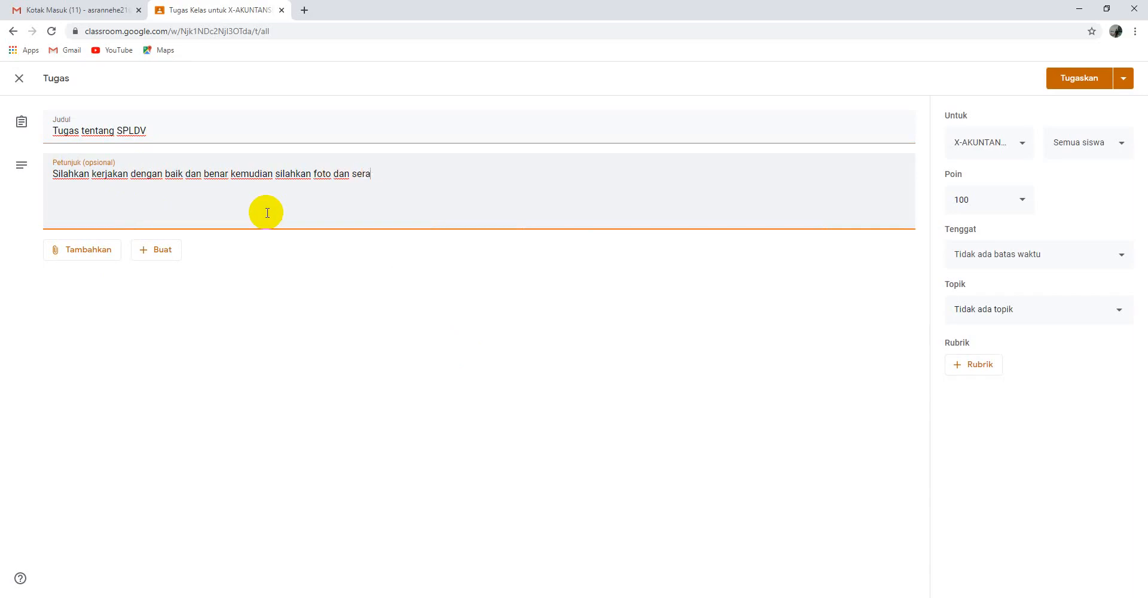
{"action": "type", "text": "hkan melalui aplikasi classroom"}
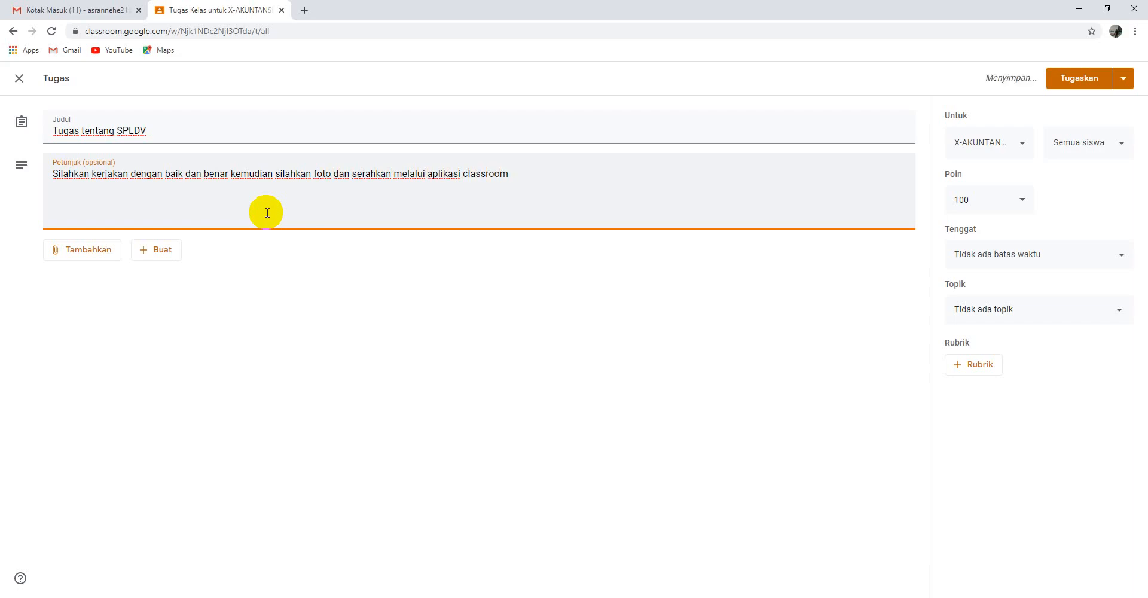
{"action": "type", "text": ". Bata penyerahan sam"}
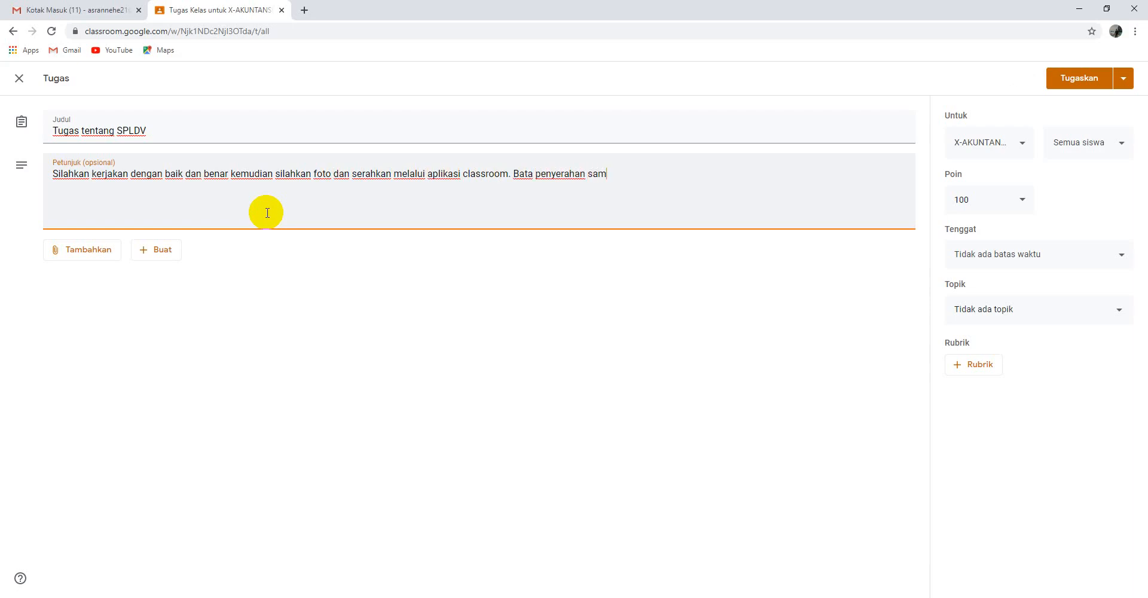
{"action": "type", "text": "pai tanggal 20 april 2020 pukul 23.59"}
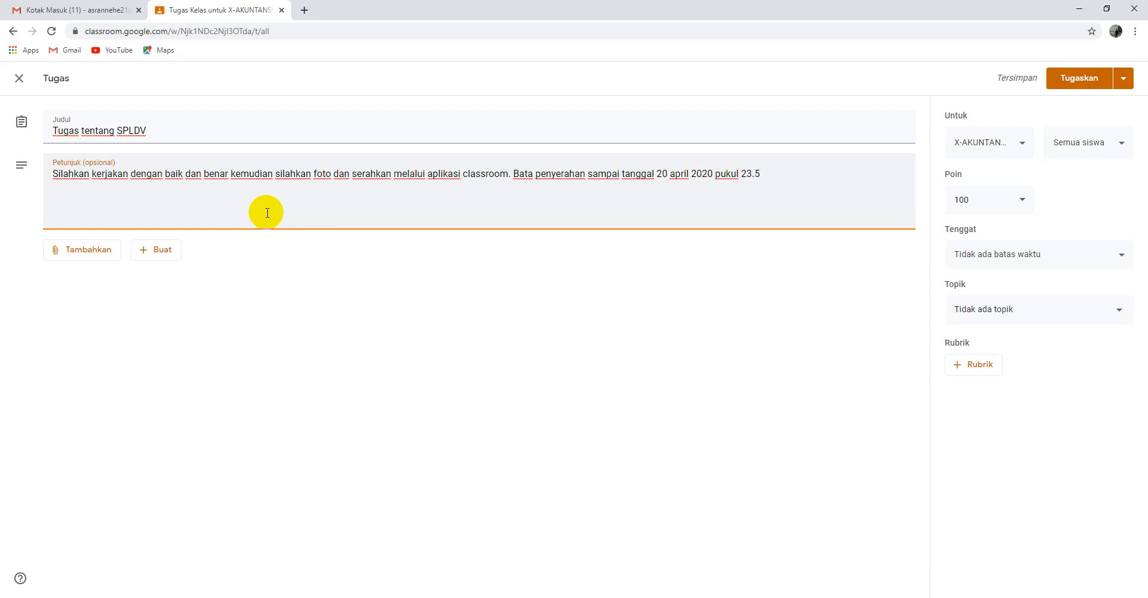
Upload "Slide Materi Hukum Hooke" from the File Ran CBT\terbaru folder and attach it to the assignment.
{"action": "left_click", "coordinate": [92, 255]}
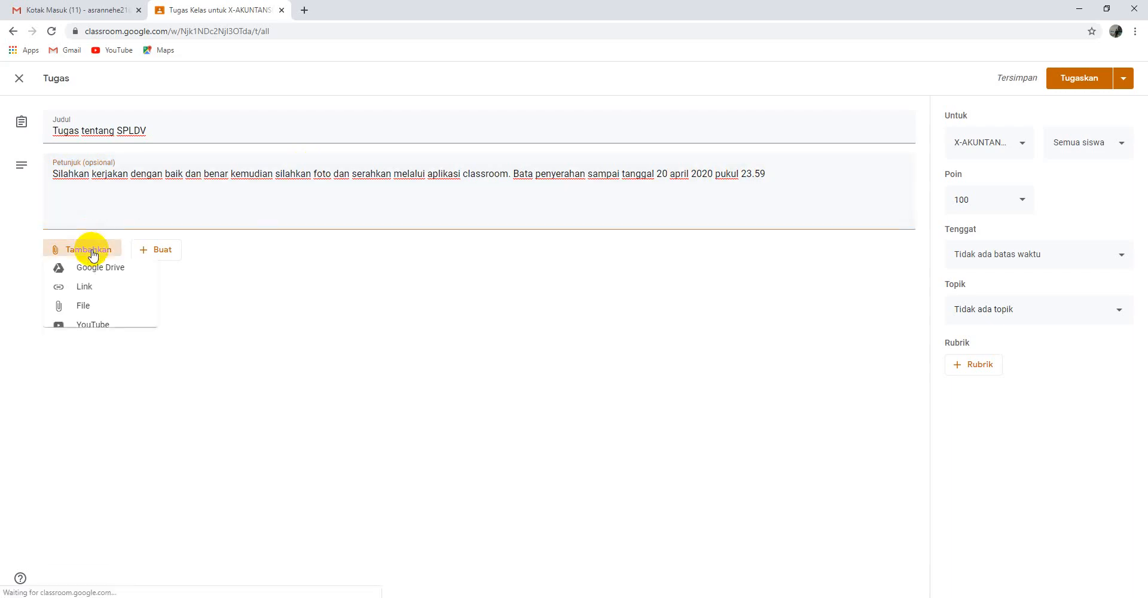
{"action": "left_click", "coordinate": [85, 313]}
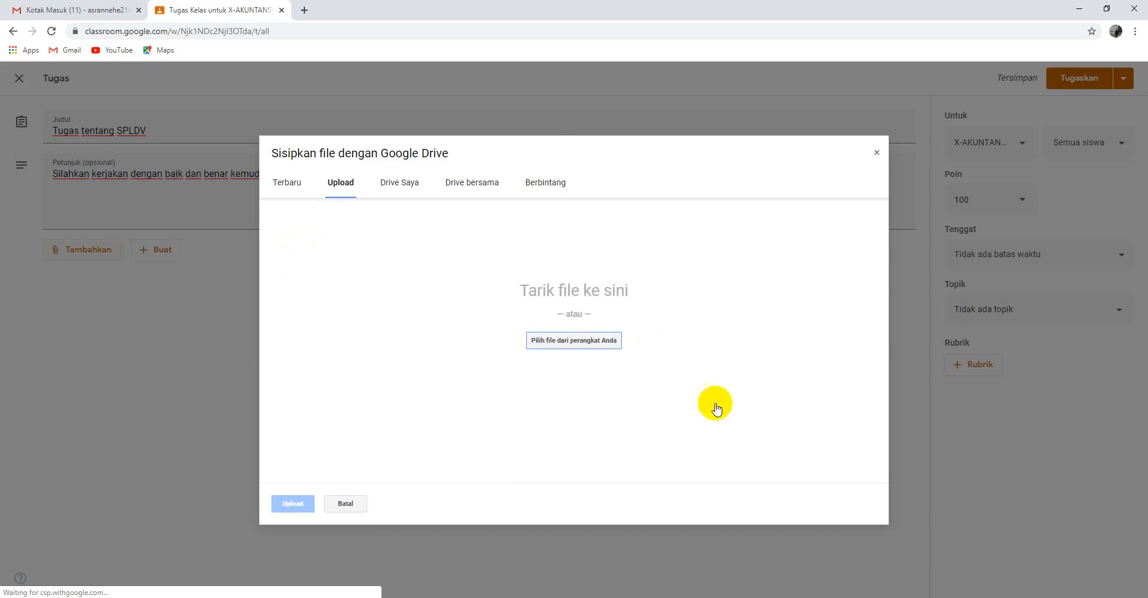
{"action": "left_click", "coordinate": [540, 341]}
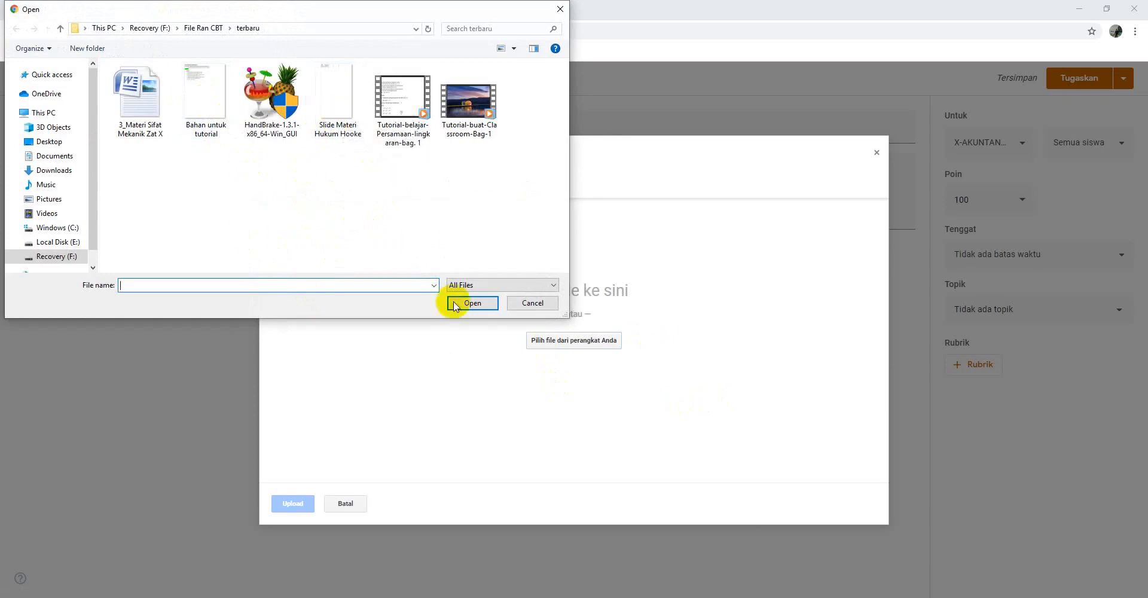
{"action": "left_click", "coordinate": [339, 102]}
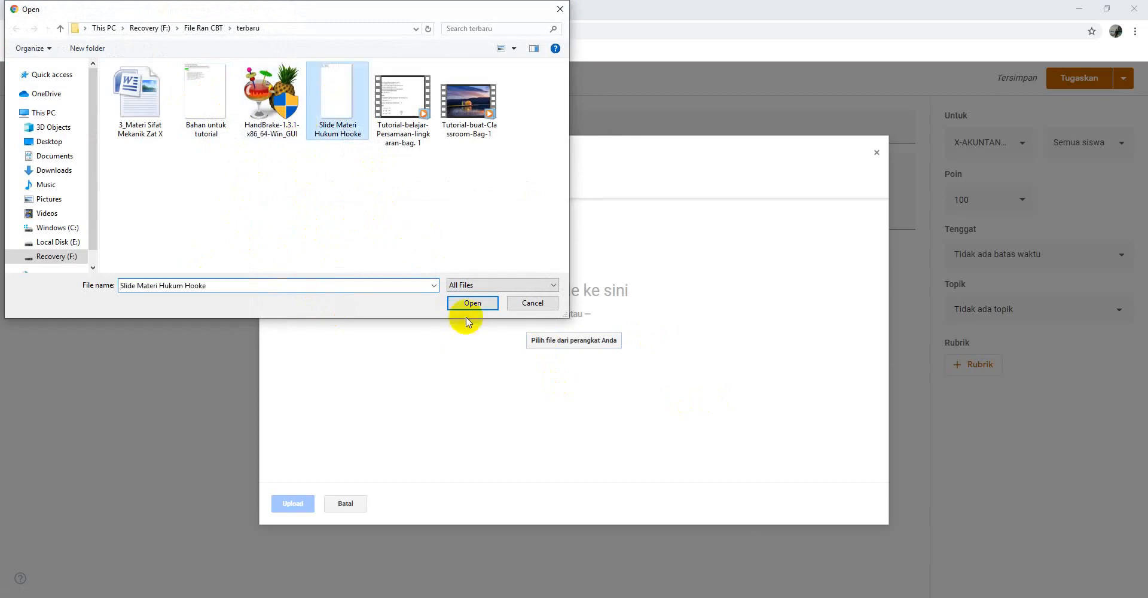
{"action": "left_click", "coordinate": [473, 305]}
{"action": "left_click", "coordinate": [296, 508]}
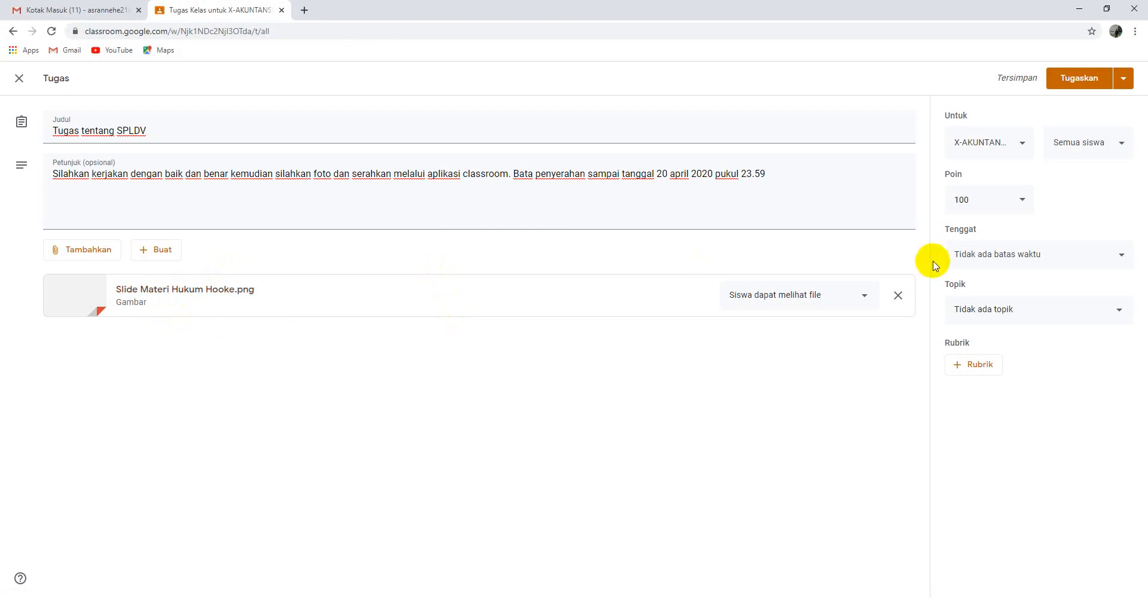
Set the assignment's due date to 20 April 2020 at 23.59 and assign it to the class.
{"action": "left_click_drag", "start_coordinate": [657, 173], "coordinate": [765, 173]}
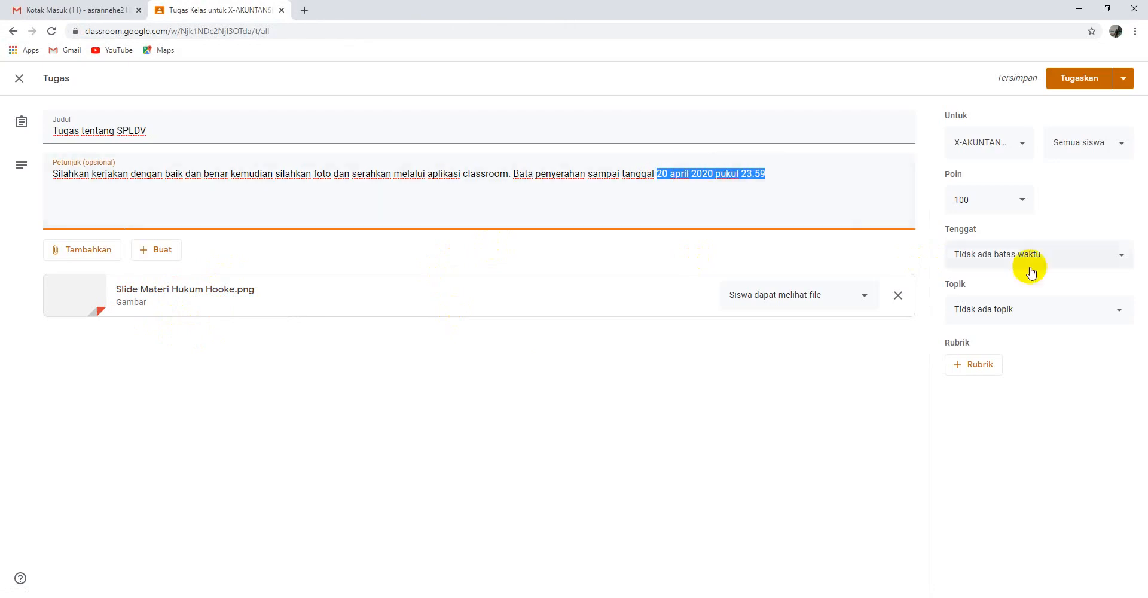
{"action": "left_click", "coordinate": [859, 199]}
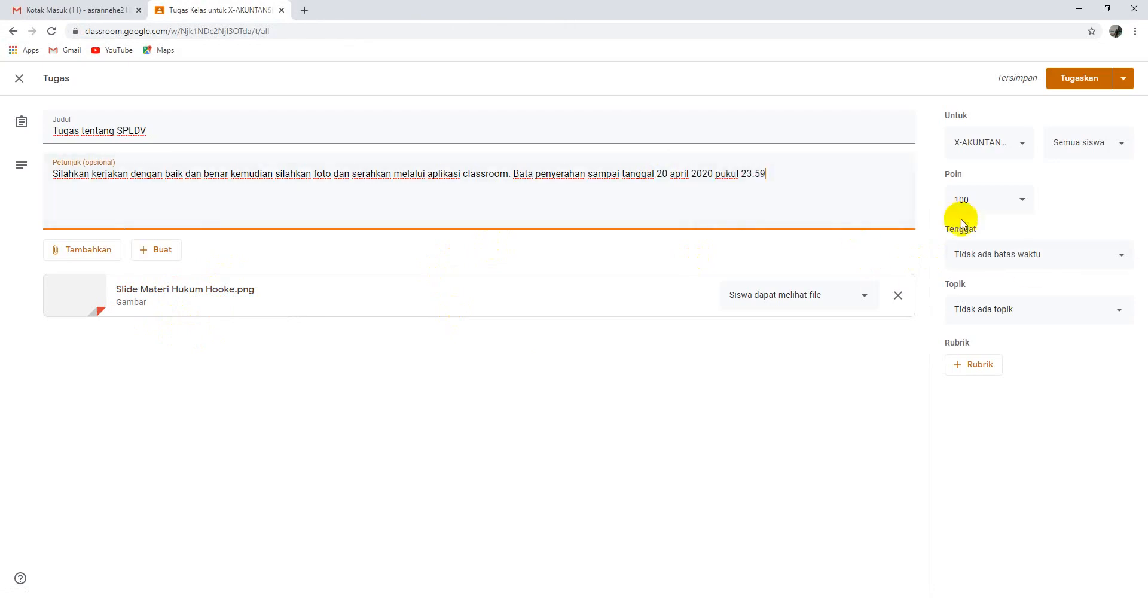
{"action": "left_click", "coordinate": [1122, 254]}
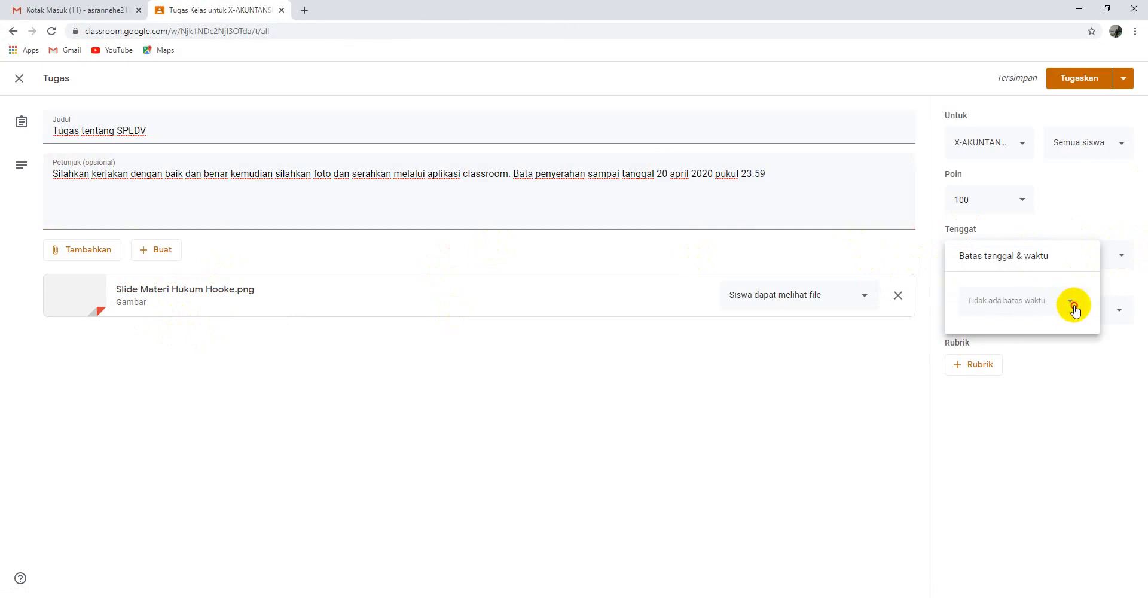
{"action": "left_click", "coordinate": [1069, 301]}
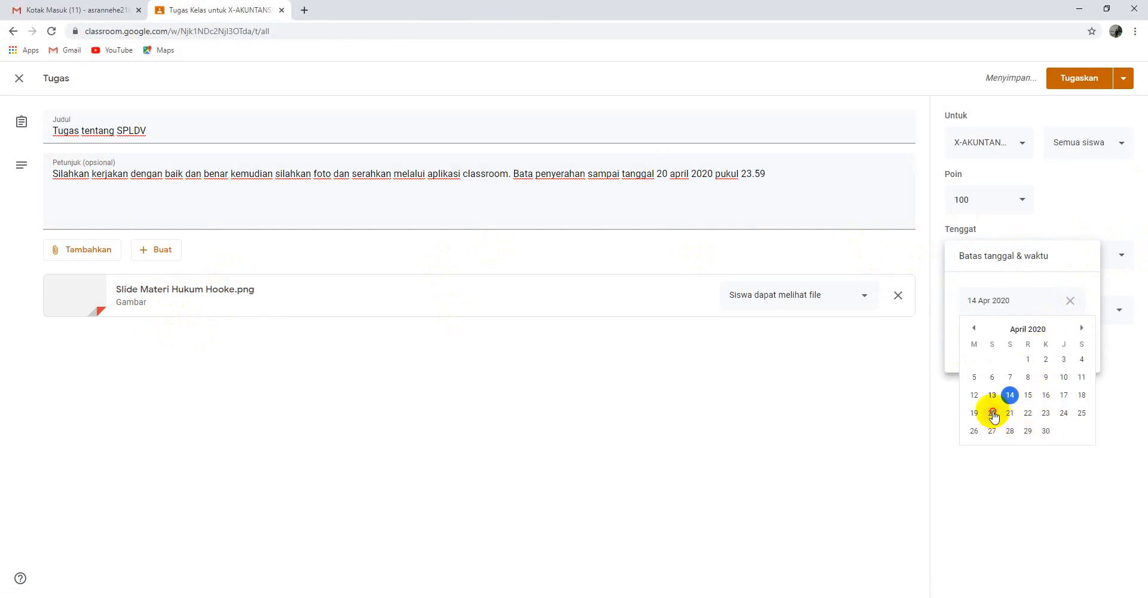
{"action": "left_click", "coordinate": [992, 413]}
{"action": "left_click", "coordinate": [1020, 349]}
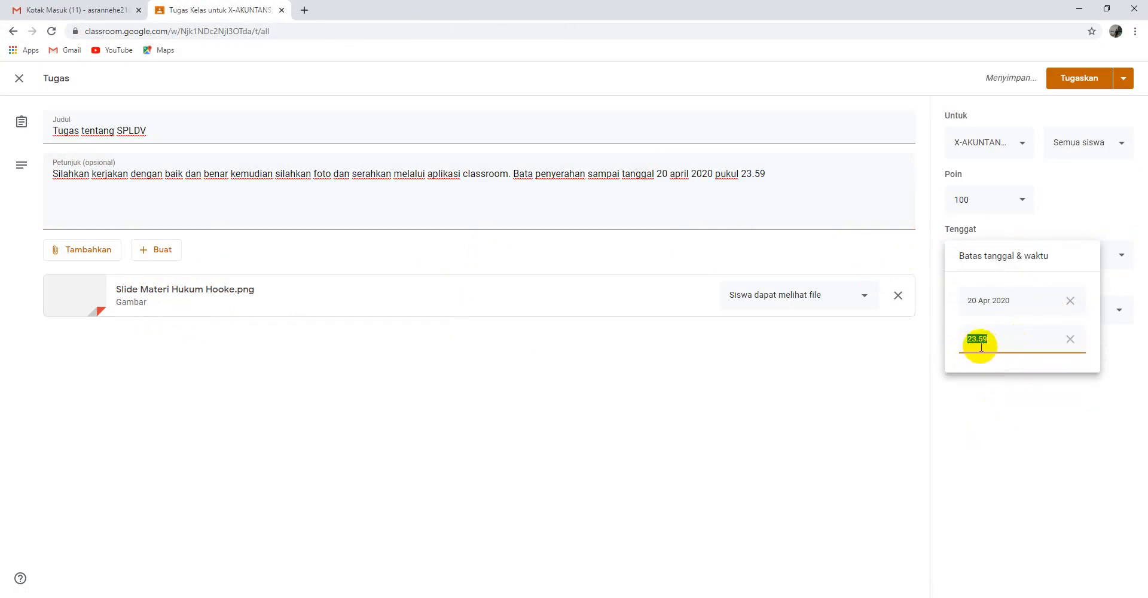
{"action": "left_click", "coordinate": [1121, 358]}
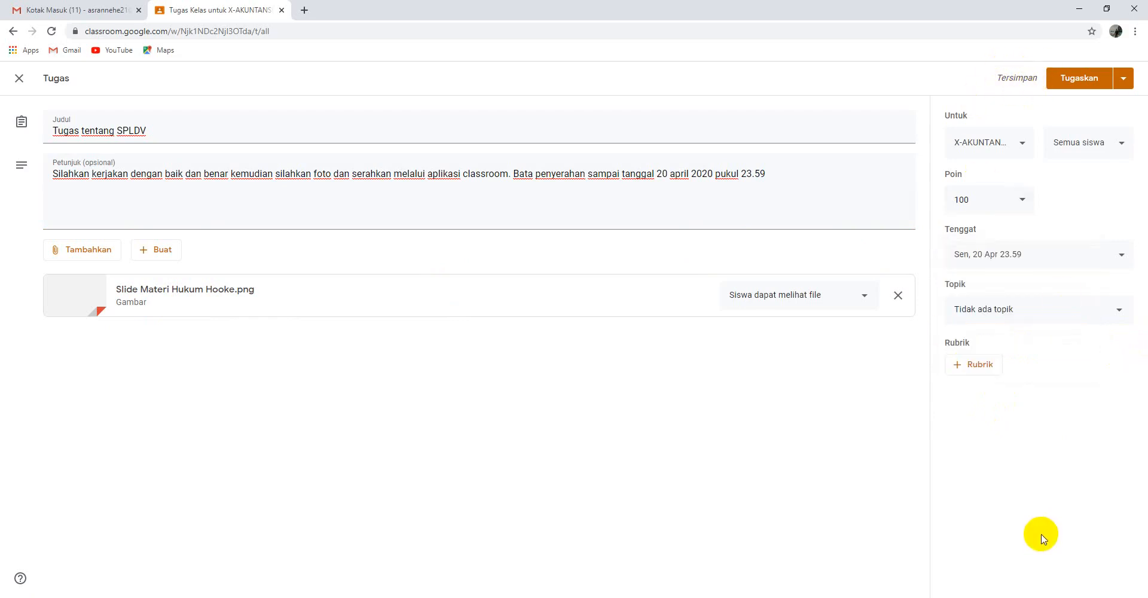
{"action": "left_click", "coordinate": [1079, 86]}
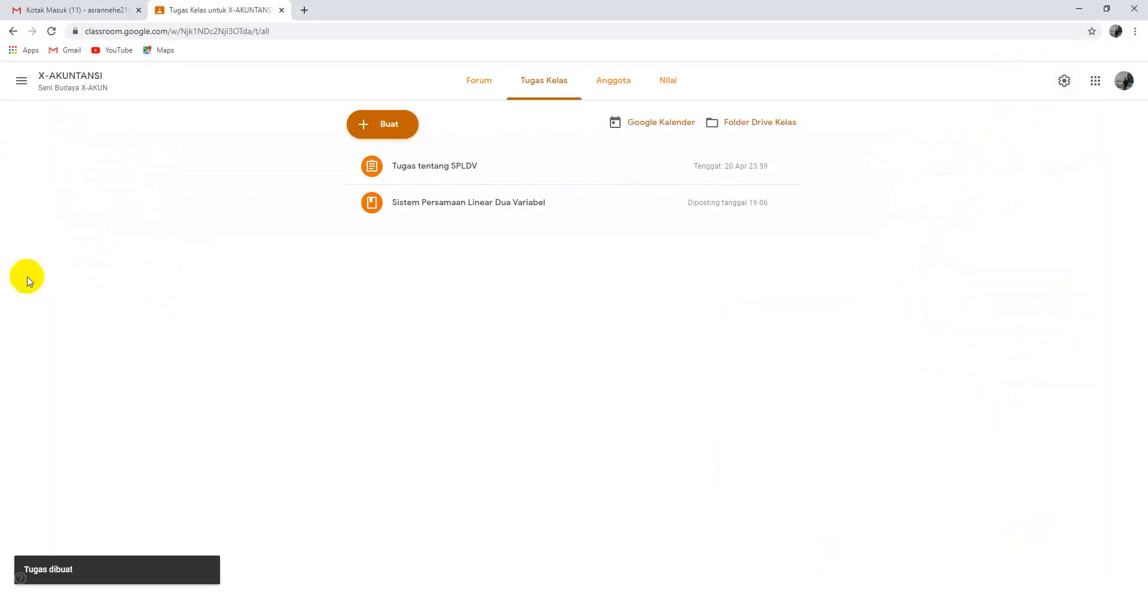
Check the forum for the new assignment post and the members page for students who have joined the class.
{"action": "left_click", "coordinate": [478, 80]}
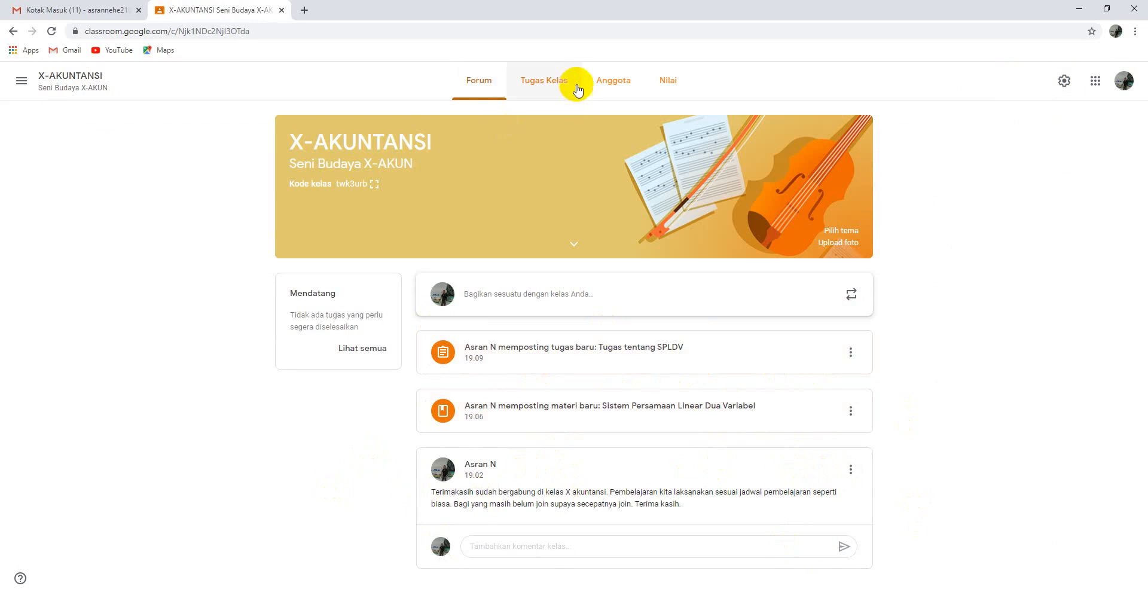
{"action": "left_click", "coordinate": [571, 88]}
{"action": "left_click", "coordinate": [605, 87]}
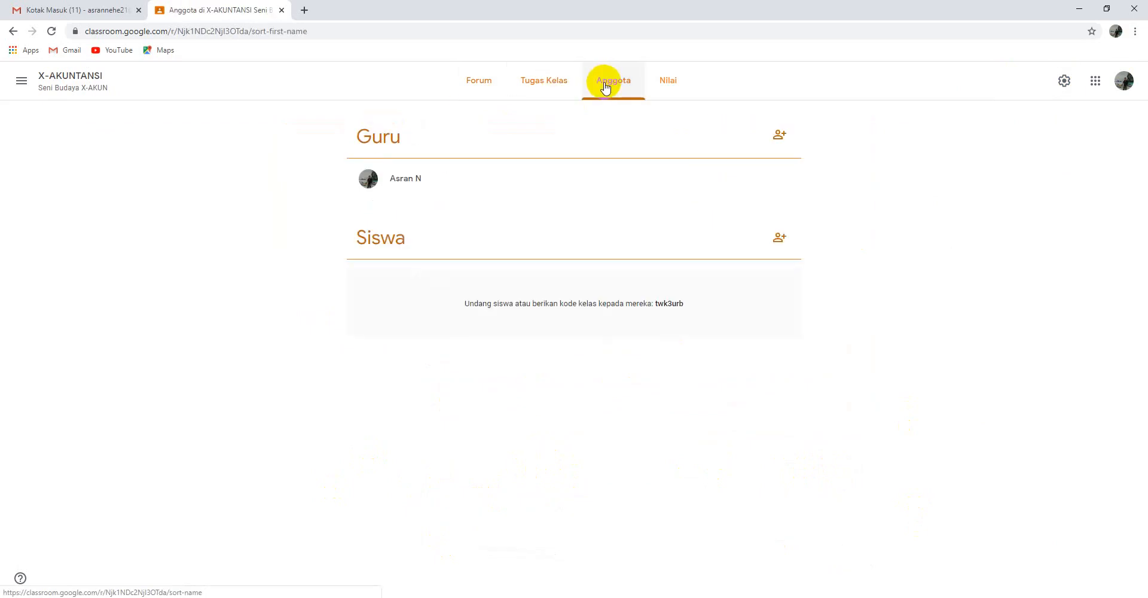
{"action": "left_click", "coordinate": [556, 82]}
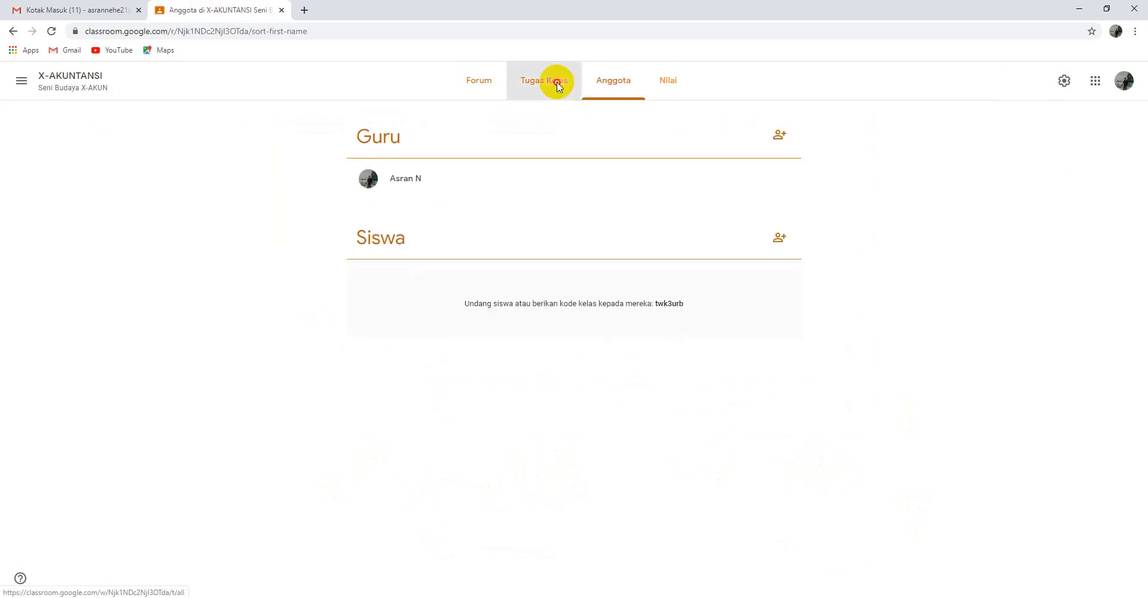
{"action": "left_click", "coordinate": [616, 83]}
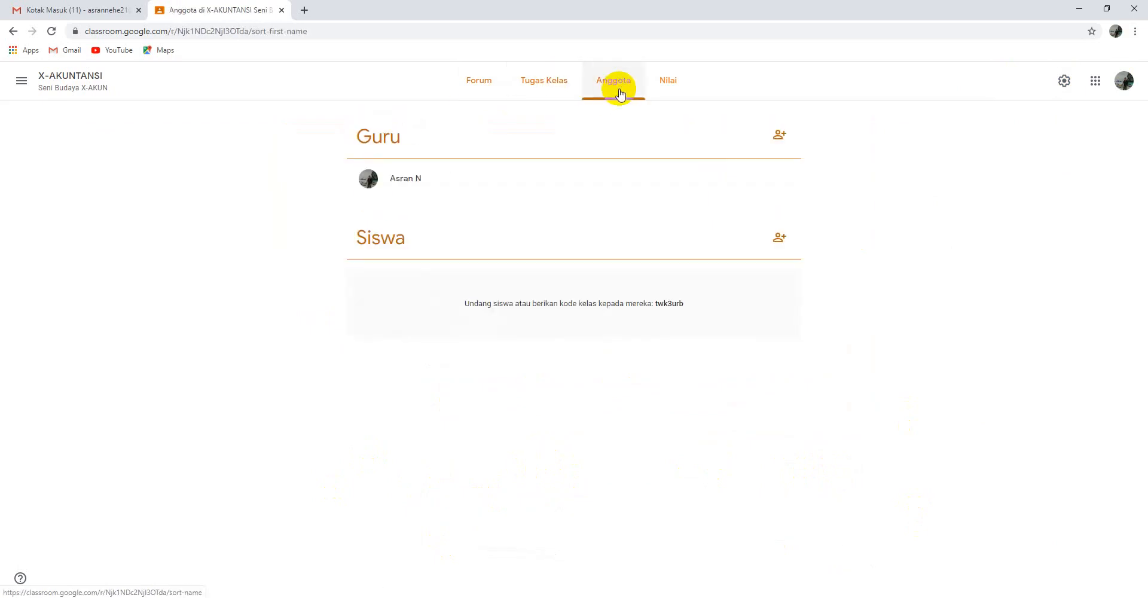
{"action": "left_click", "coordinate": [555, 91]}
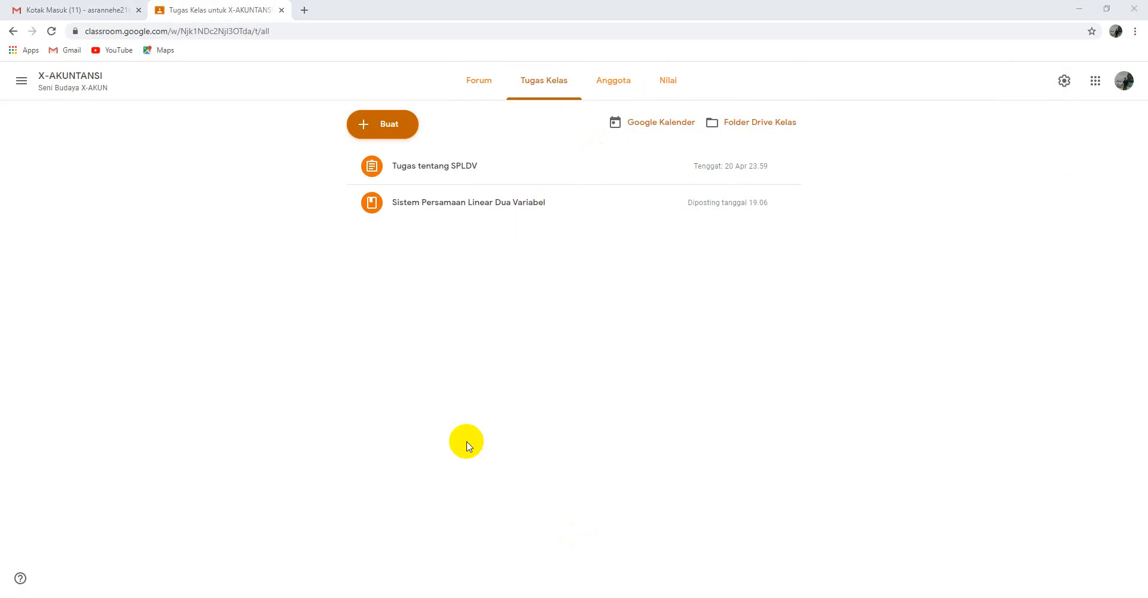
{"action": "left_click", "coordinate": [613, 84]}
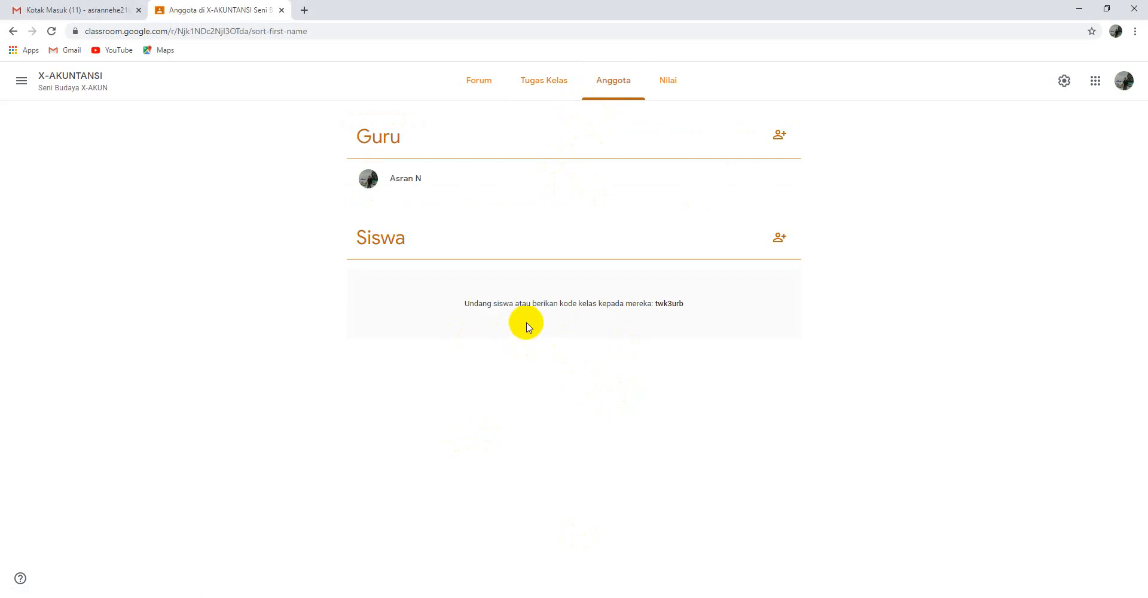
{"action": "left_click", "coordinate": [544, 87]}
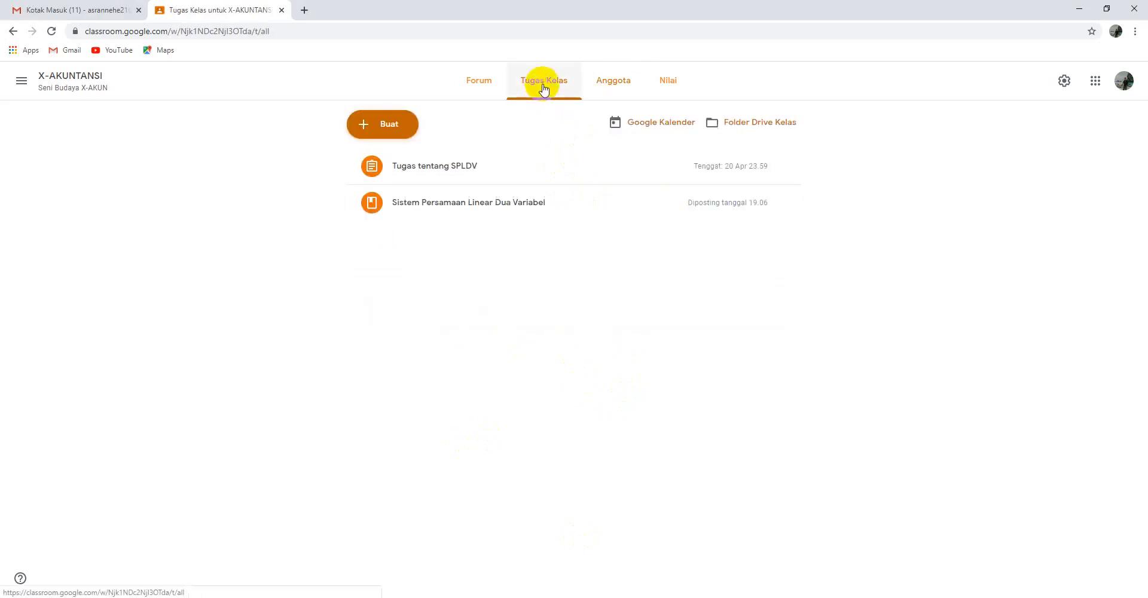
{"action": "left_click", "coordinate": [473, 93]}
{"action": "left_click", "coordinate": [622, 84]}
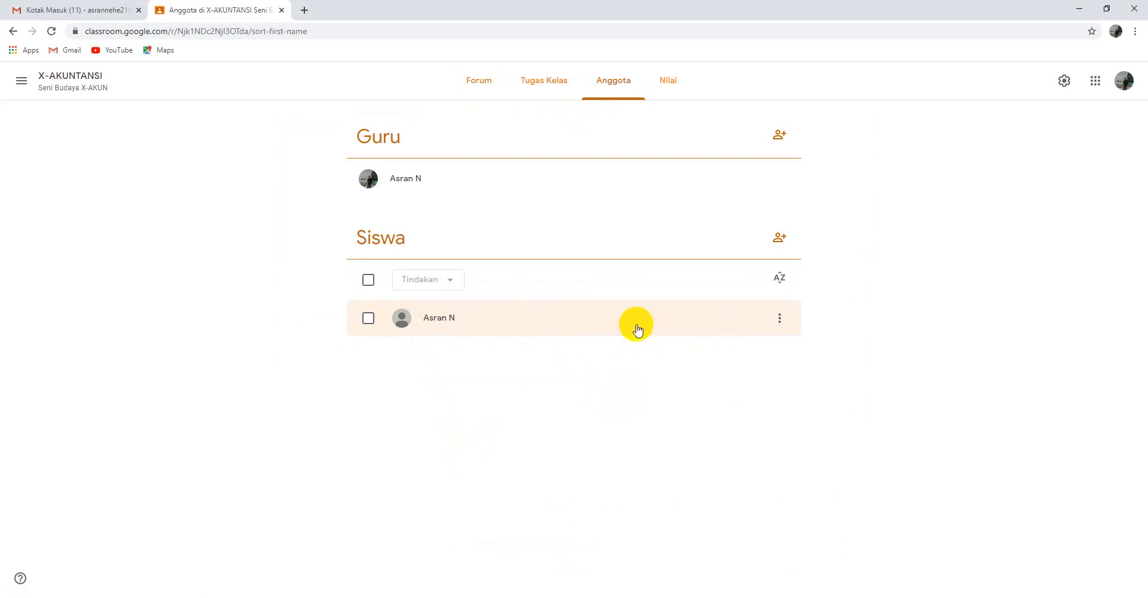
Review the class forum, member list, gradebook and classwork list.
{"action": "left_click", "coordinate": [482, 85]}
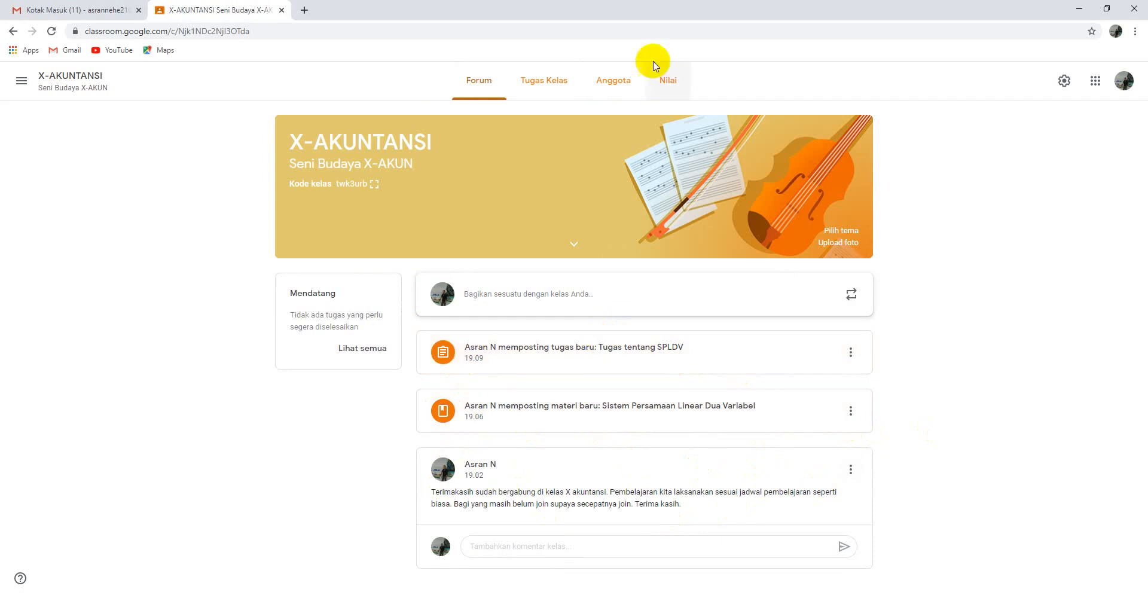
{"action": "left_click", "coordinate": [554, 84]}
{"action": "left_click", "coordinate": [623, 87]}
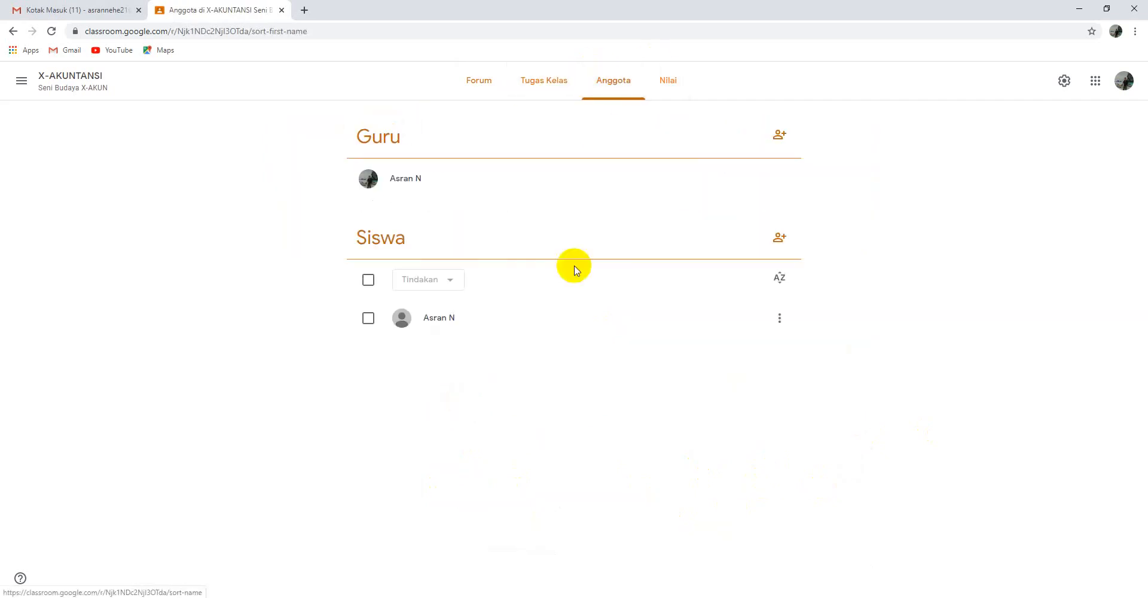
{"action": "left_click", "coordinate": [665, 85]}
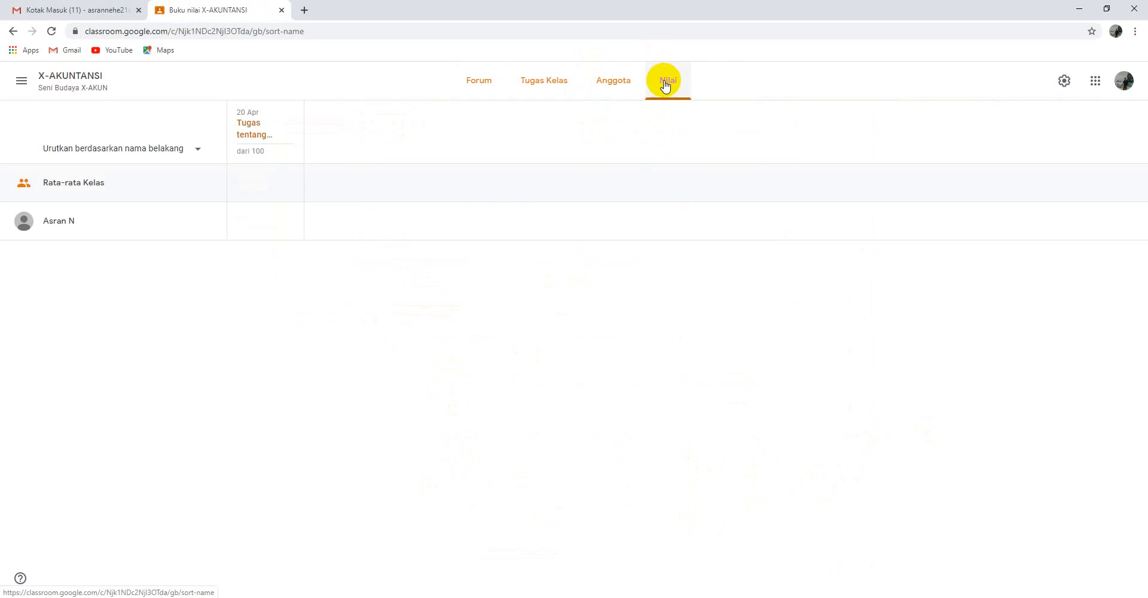
{"action": "left_click", "coordinate": [610, 87]}
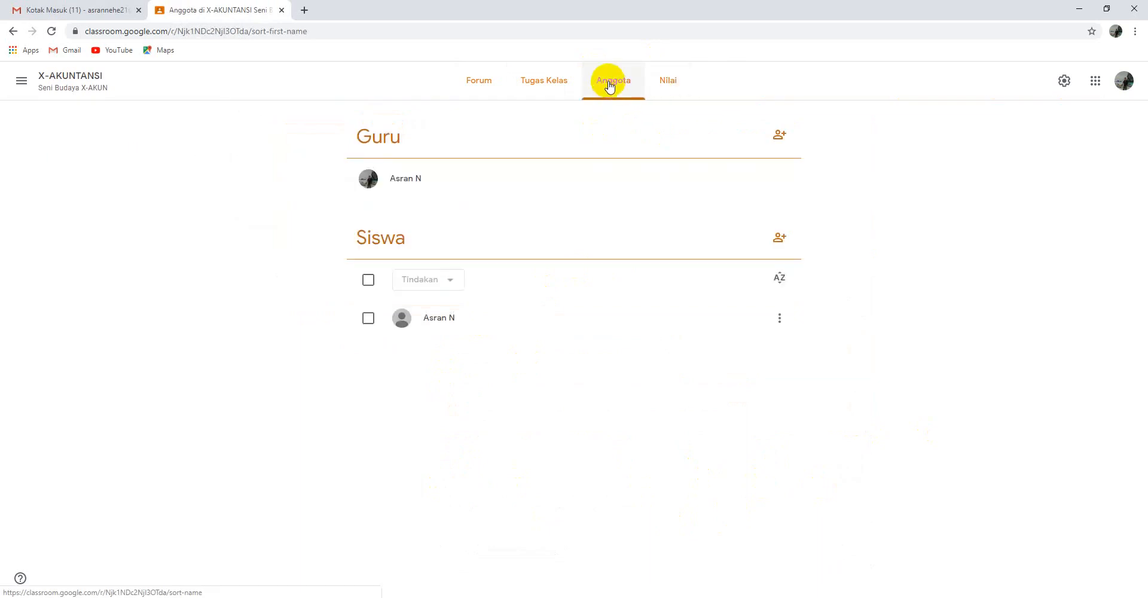
{"action": "left_click", "coordinate": [547, 92]}
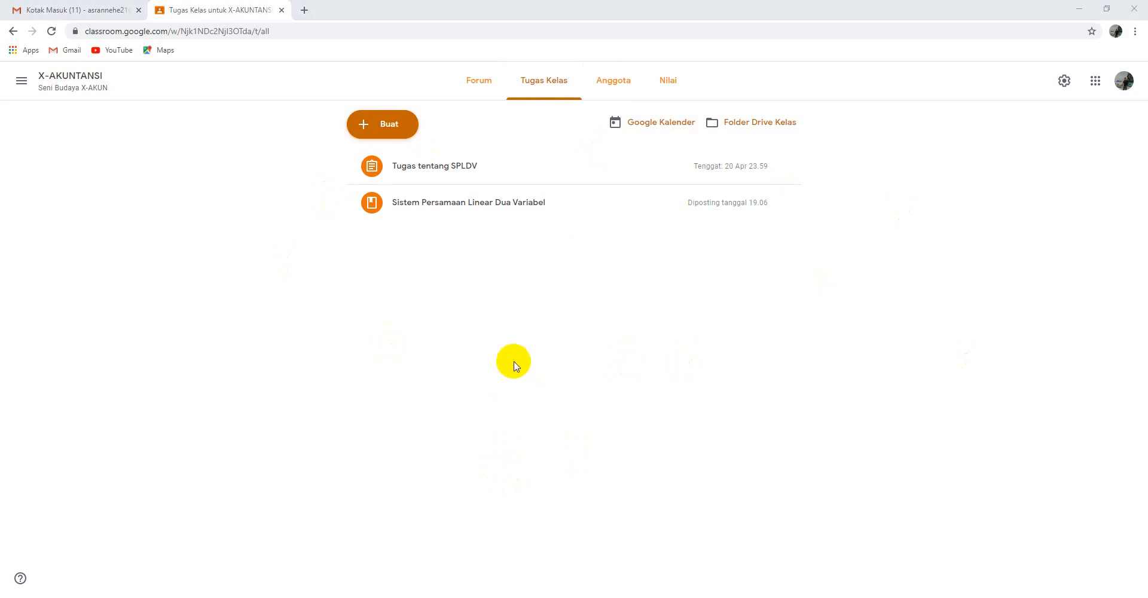
{"action": "left_click", "coordinate": [468, 94]}
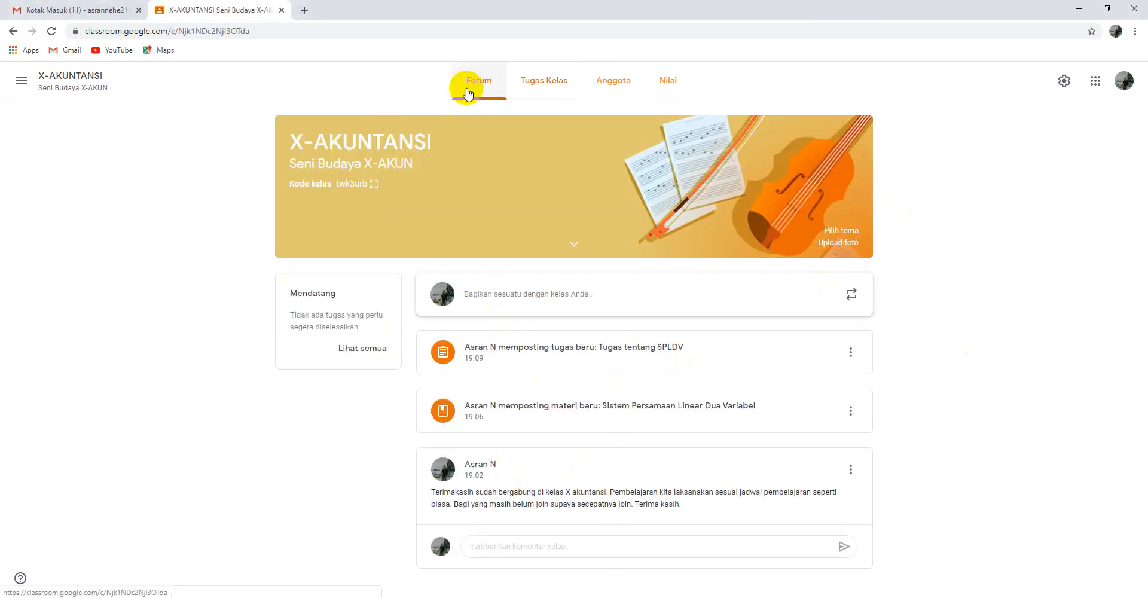
{"action": "left_click", "coordinate": [543, 90]}
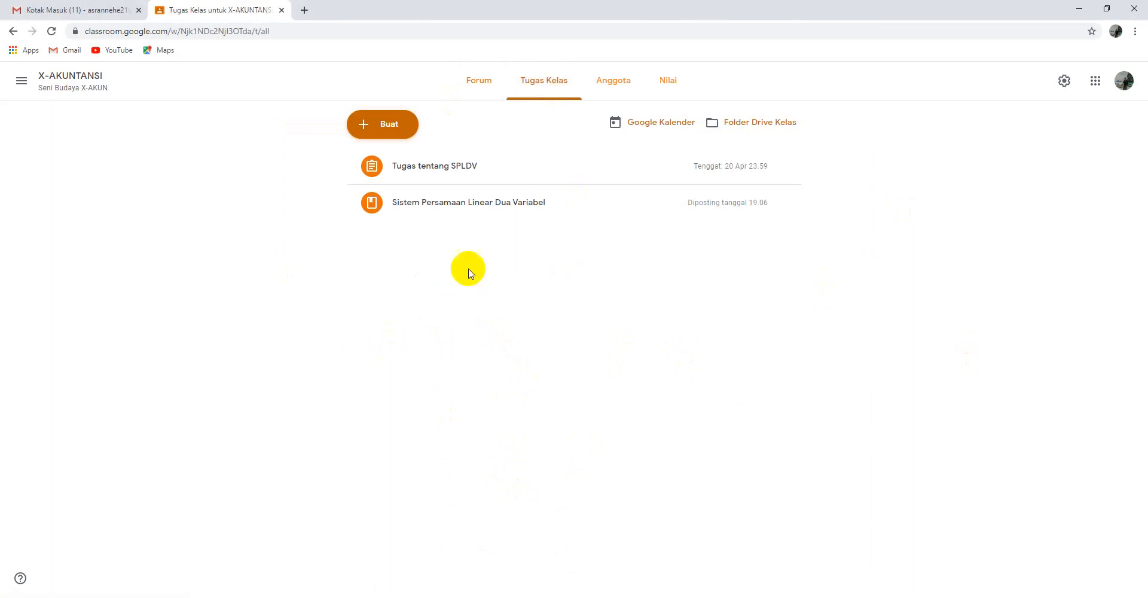
Open the student's submitted me.jpg for "Tugas tentang SPLDV", try downloading it, and return to the submissions overview.
{"action": "left_click", "coordinate": [481, 173]}
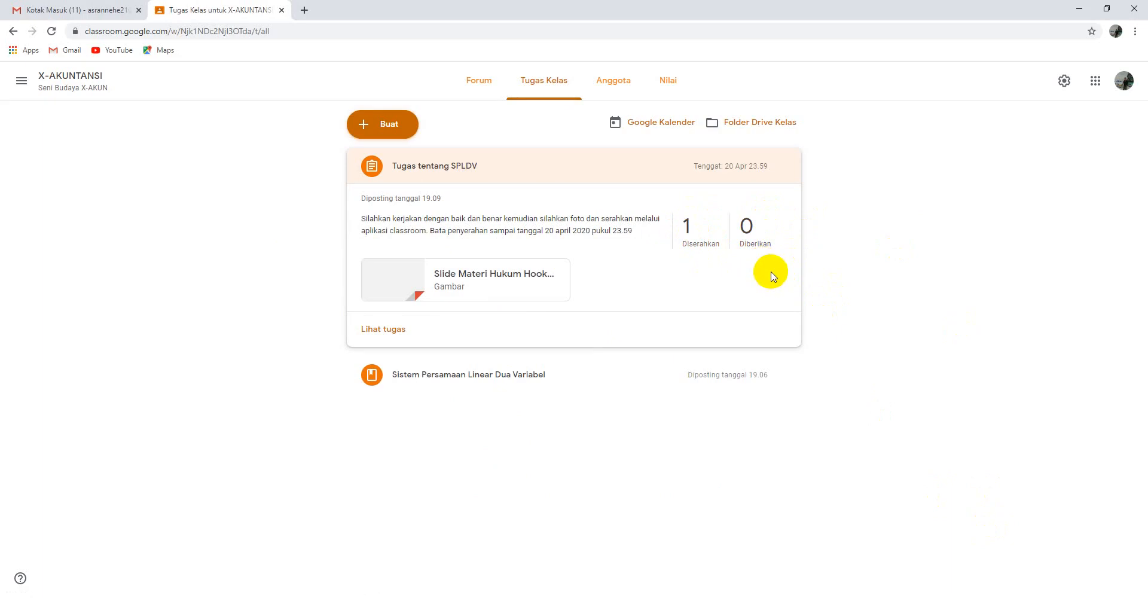
{"action": "left_click", "coordinate": [376, 332]}
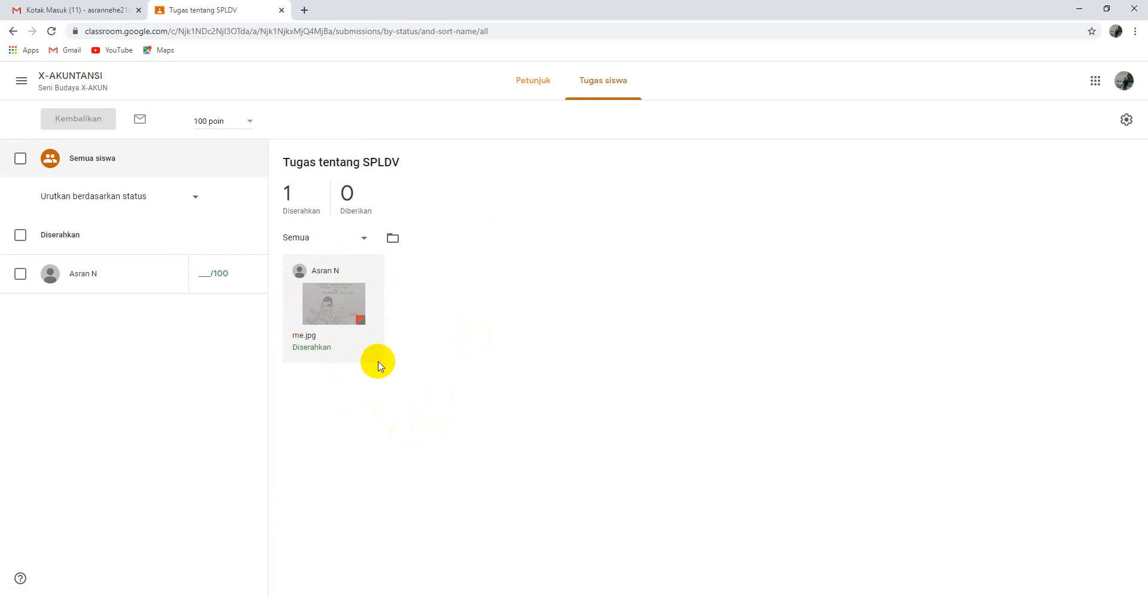
{"action": "left_click", "coordinate": [340, 312]}
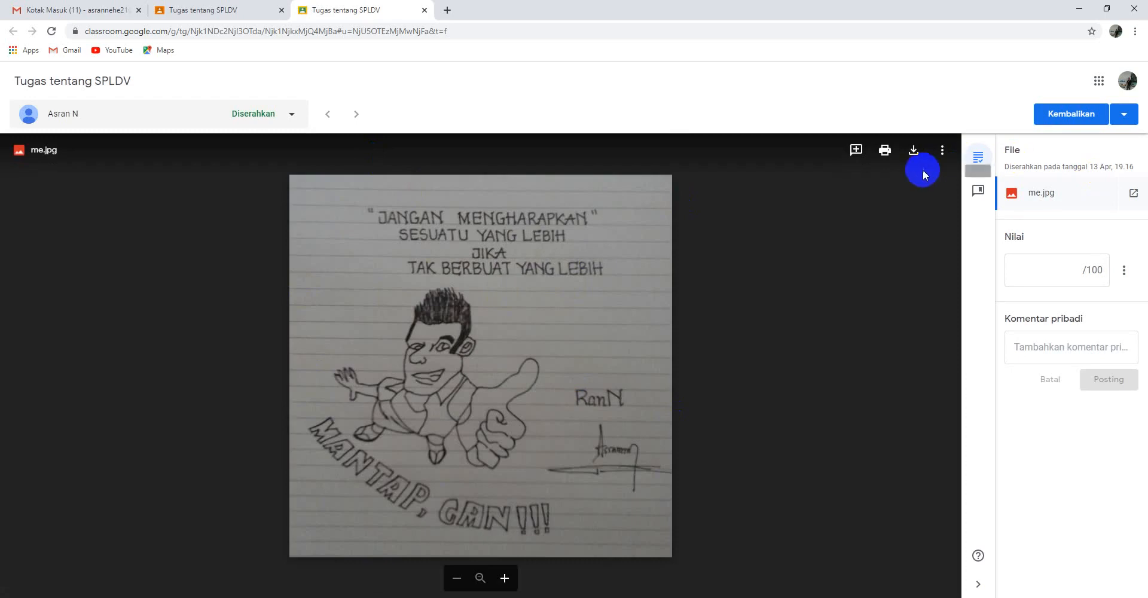
{"action": "left_click", "coordinate": [913, 151]}
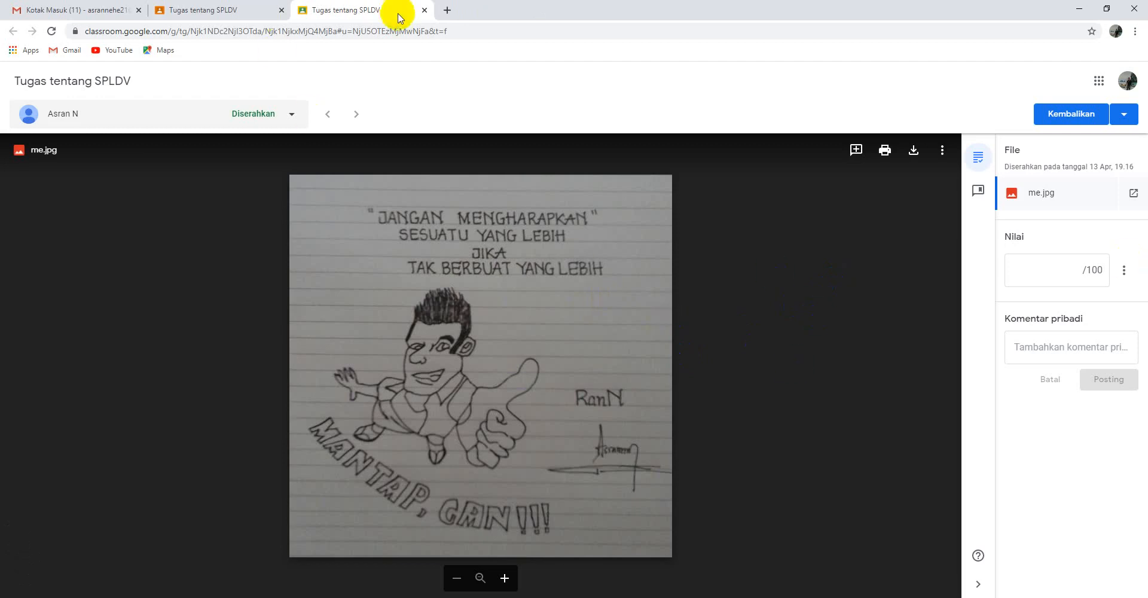
{"action": "left_click", "coordinate": [424, 11]}
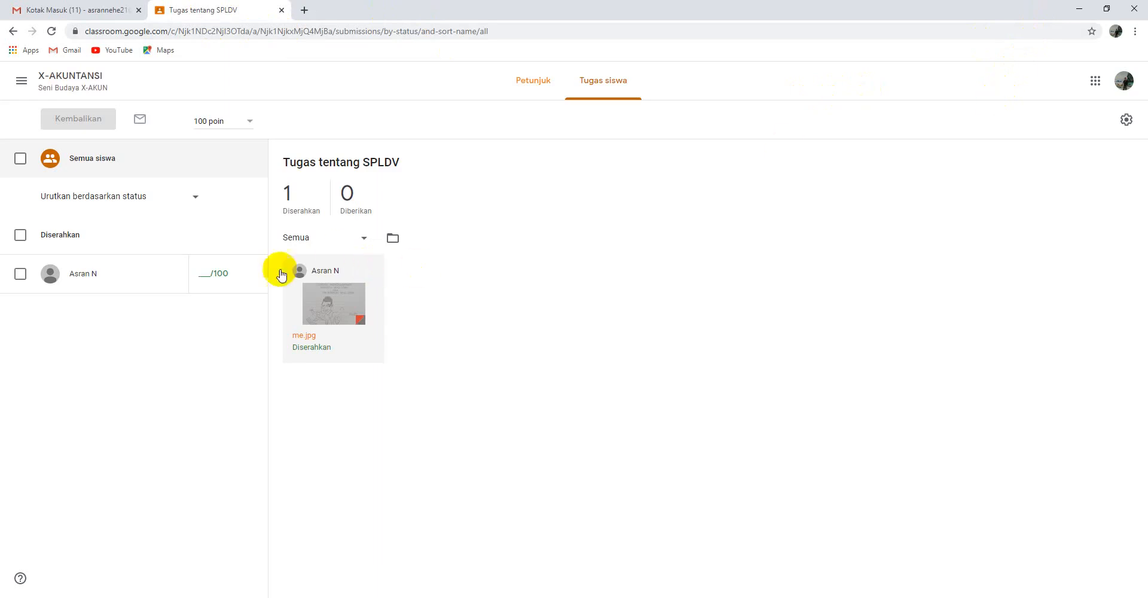
Grade the student's submission 85 out of 100 and return it with the private comment "Teliti lagi dalam berhitung".
{"action": "left_click", "coordinate": [203, 277]}
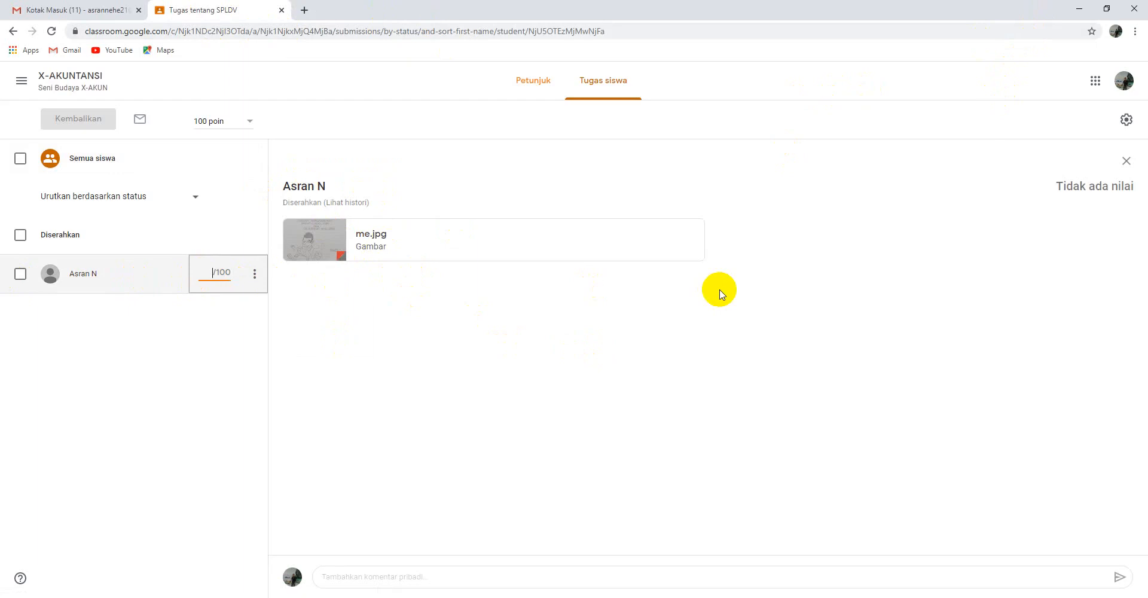
{"action": "type", "text": "85"}
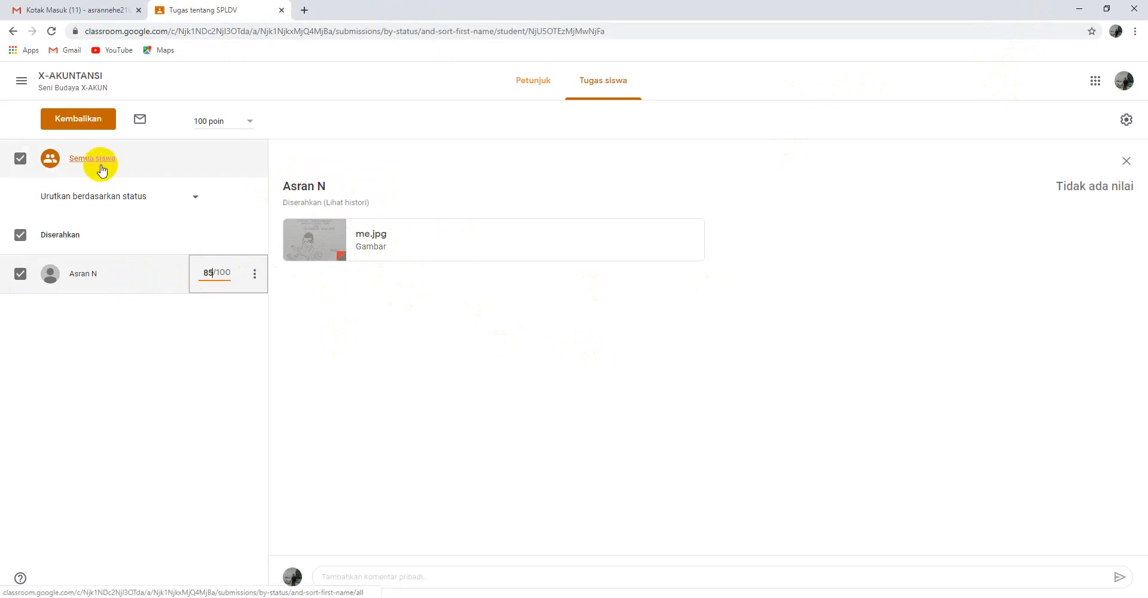
{"action": "left_click", "coordinate": [75, 126]}
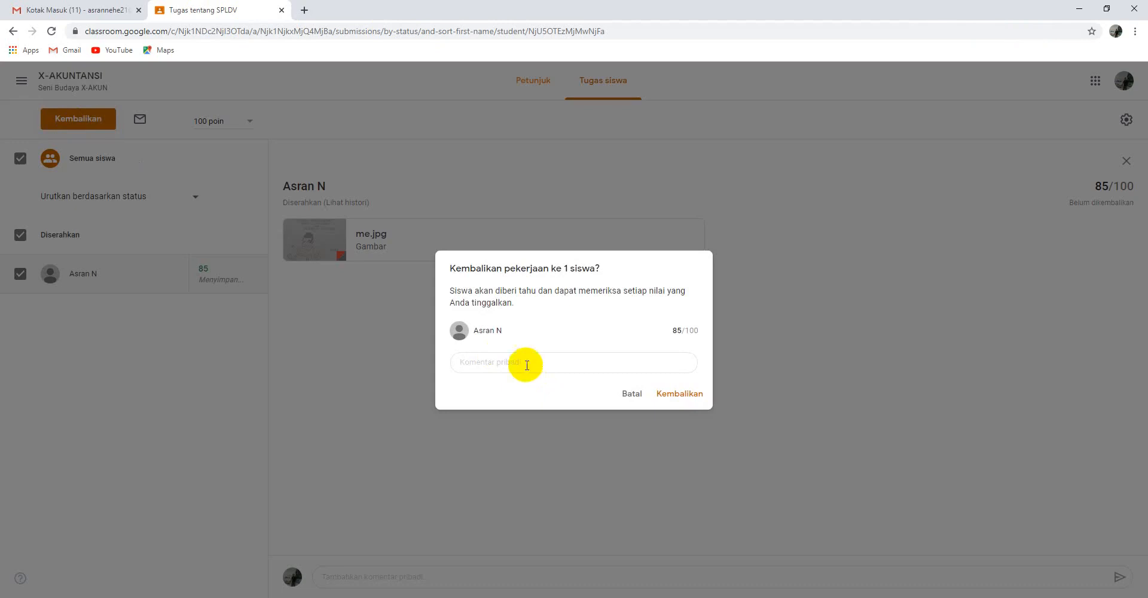
{"action": "left_click", "coordinate": [527, 363]}
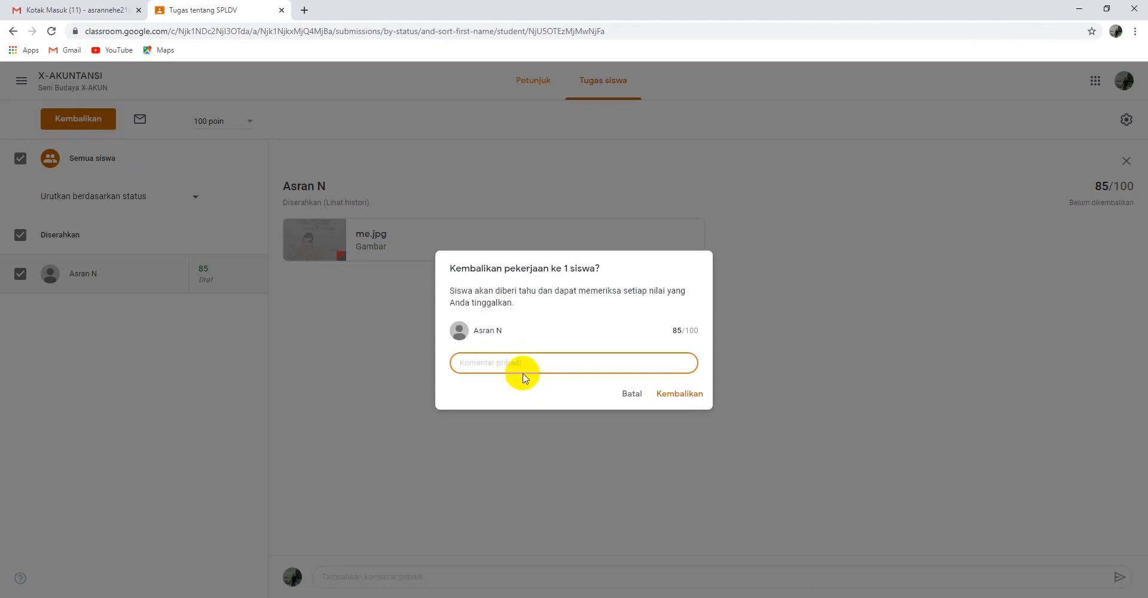
{"action": "type", "text": "Teliti lagi dalam berhitung"}
{"action": "left_click", "coordinate": [665, 393]}
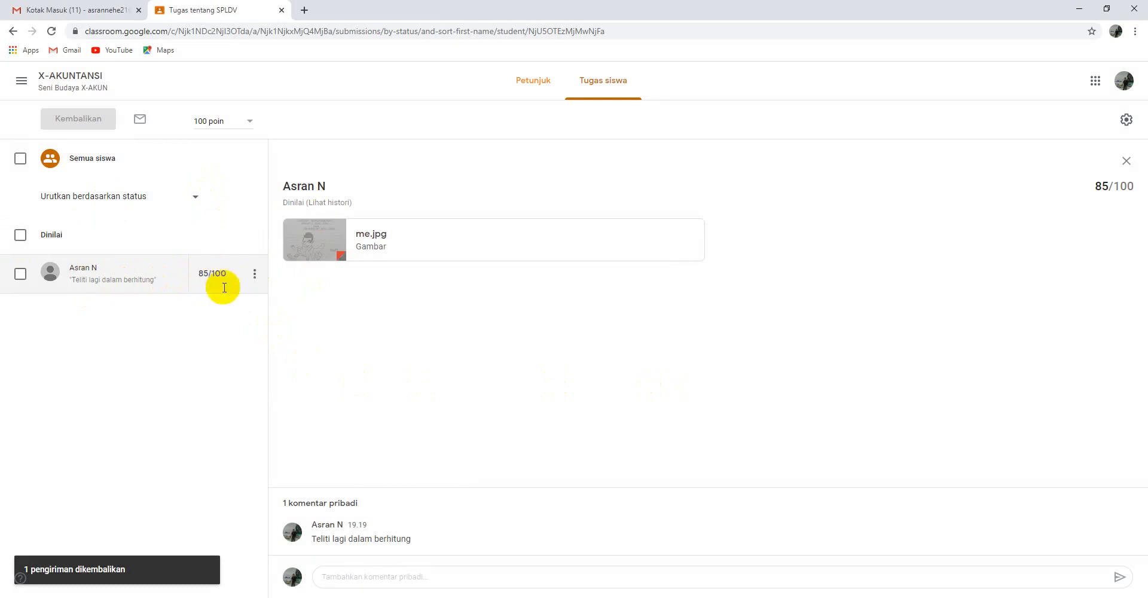
Check the grade for "Tugas tentang SPLDV" in the class gradebook and open that assignment's submissions overview.
{"action": "left_click", "coordinate": [65, 80]}
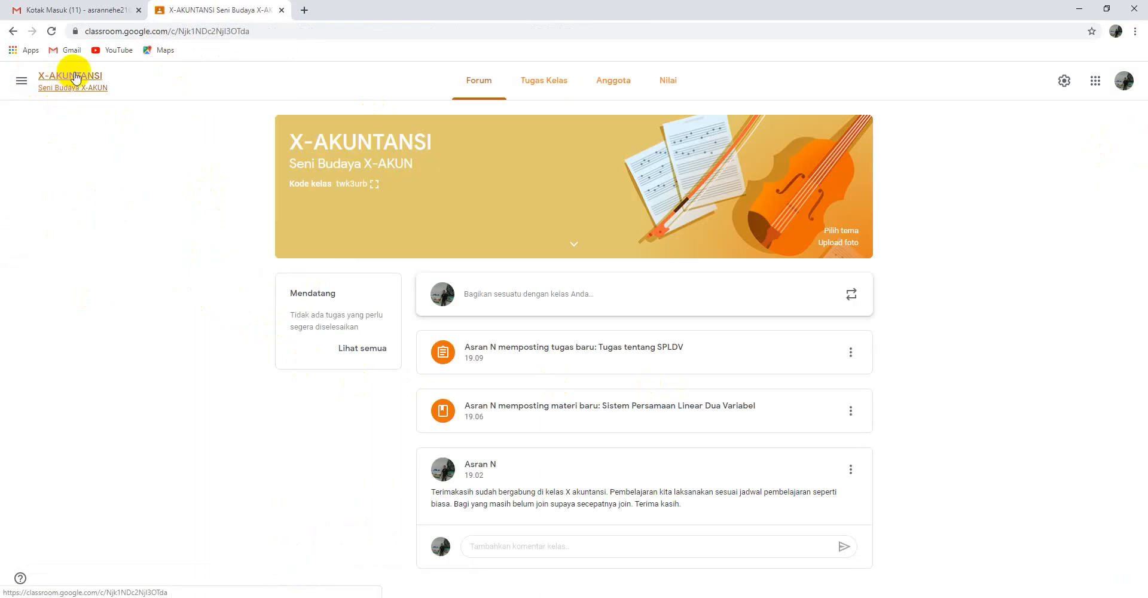
{"action": "left_click", "coordinate": [673, 94]}
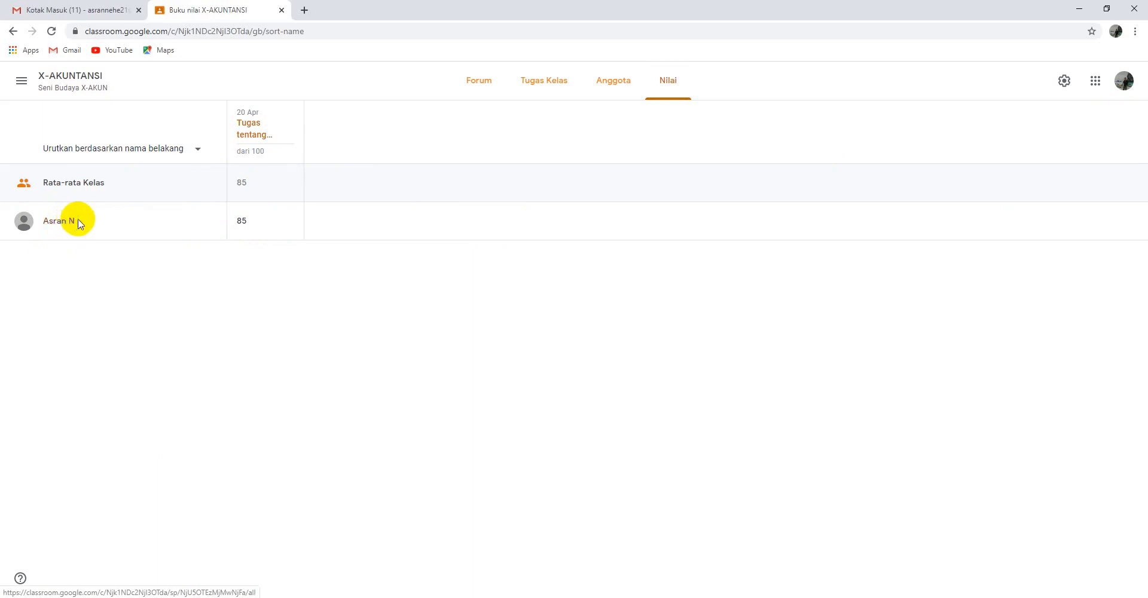
{"action": "left_click", "coordinate": [256, 132]}
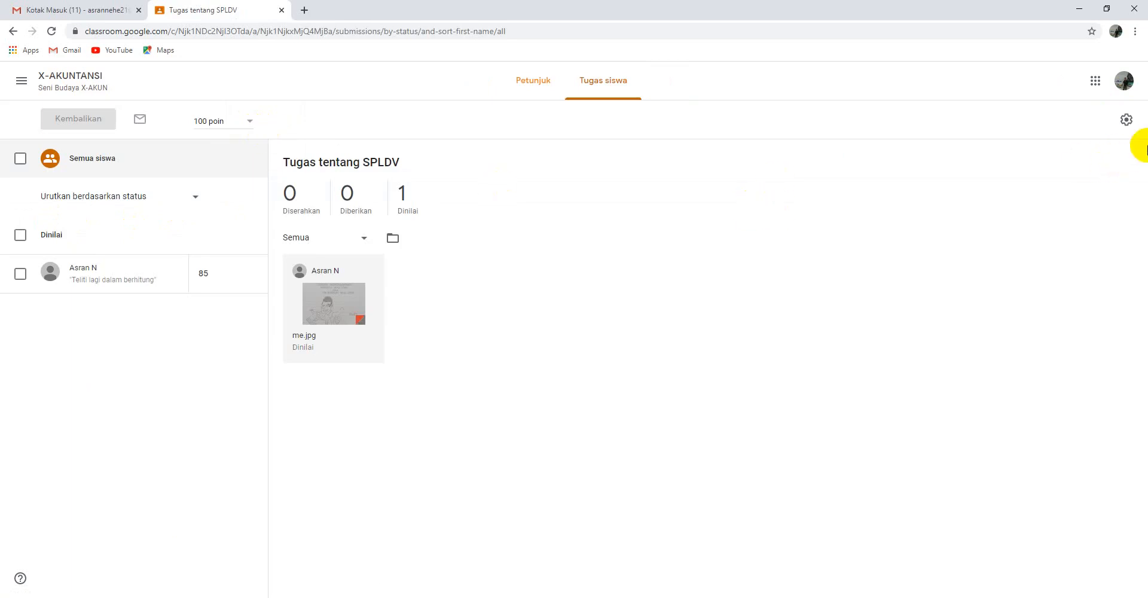
Copy all grades of the X-AKUNTANSI class to a Google spreadsheet, then go to the list of spreadsheets.
{"action": "left_click", "coordinate": [1127, 127]}
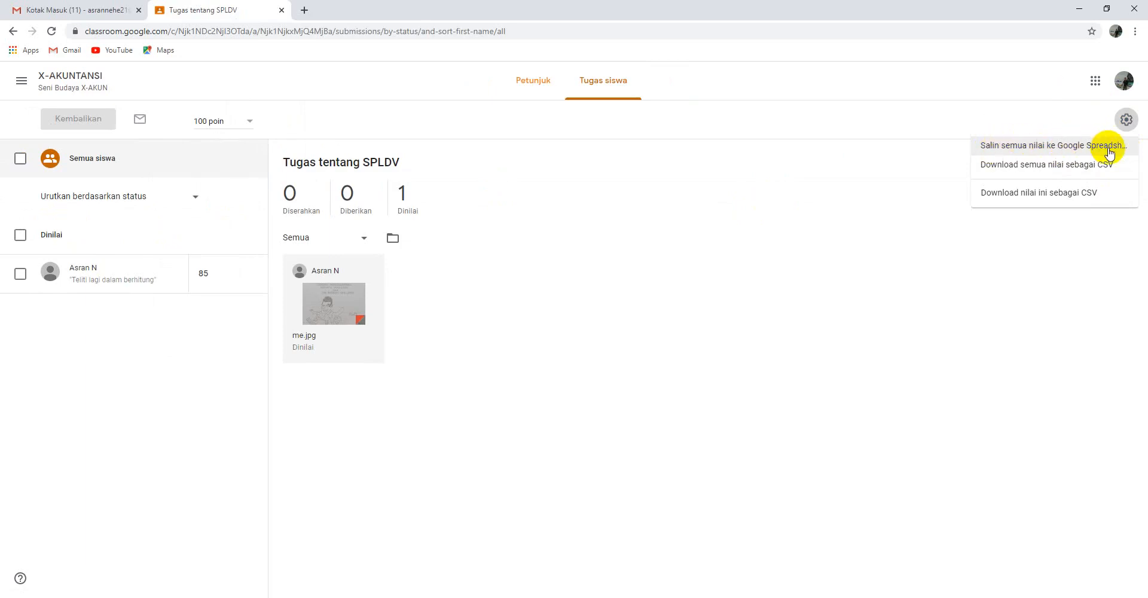
{"action": "left_click", "coordinate": [1043, 165]}
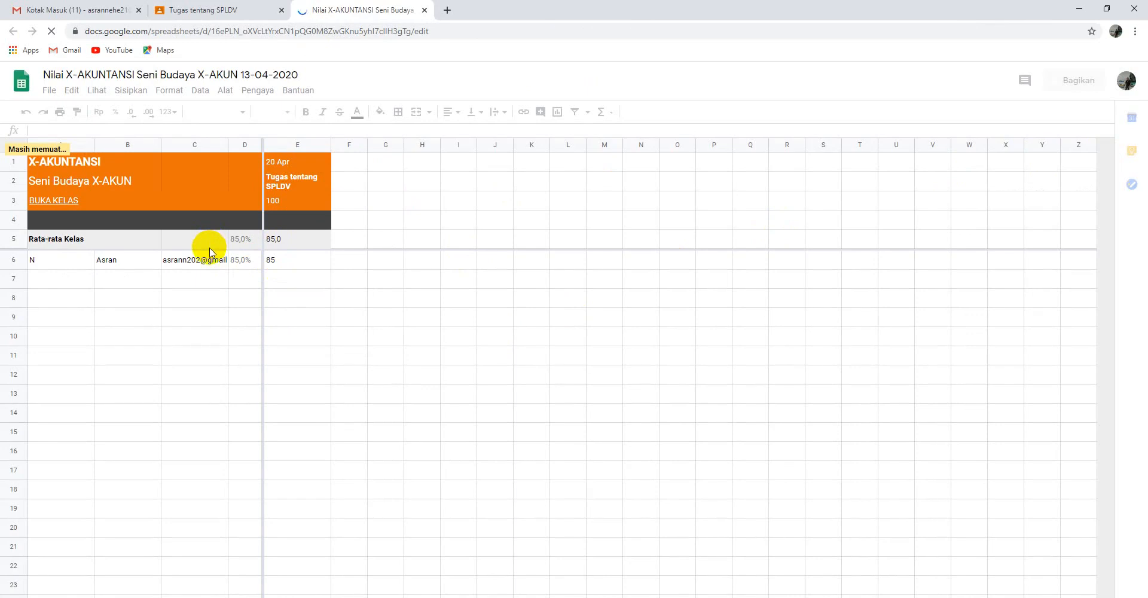
{"action": "left_click", "coordinate": [28, 90]}
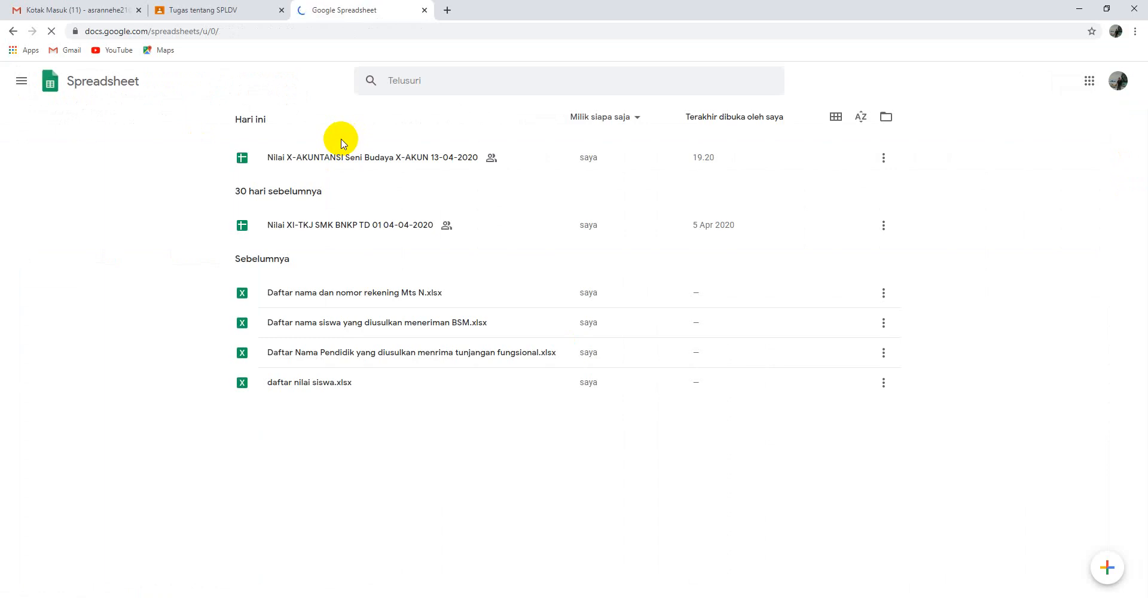
Reopen "Nilai X-AKUNTANSI Seni Budaya X-AKUN 13-04-2020" from the spreadsheet list, review its grades, and close it.
{"action": "left_click", "coordinate": [14, 80]}
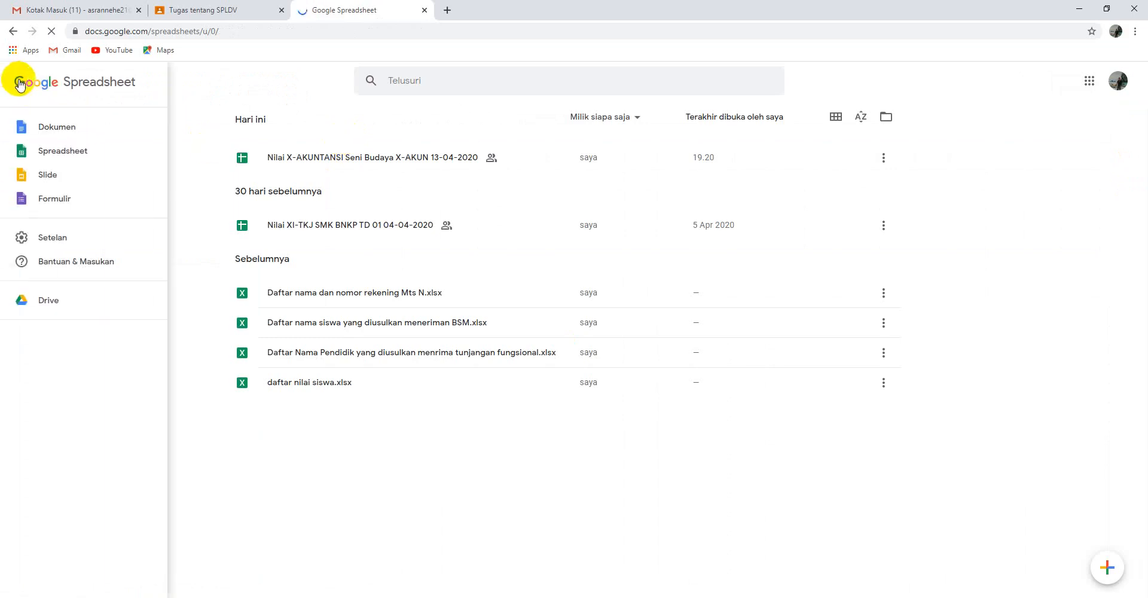
{"action": "left_click", "coordinate": [239, 99]}
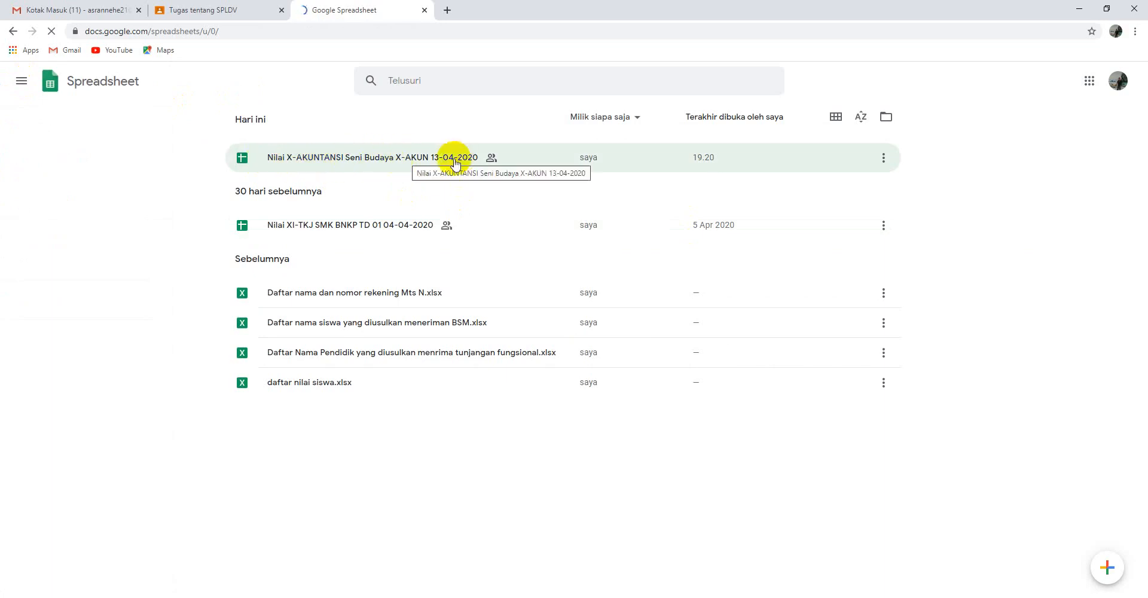
{"action": "left_click", "coordinate": [885, 159]}
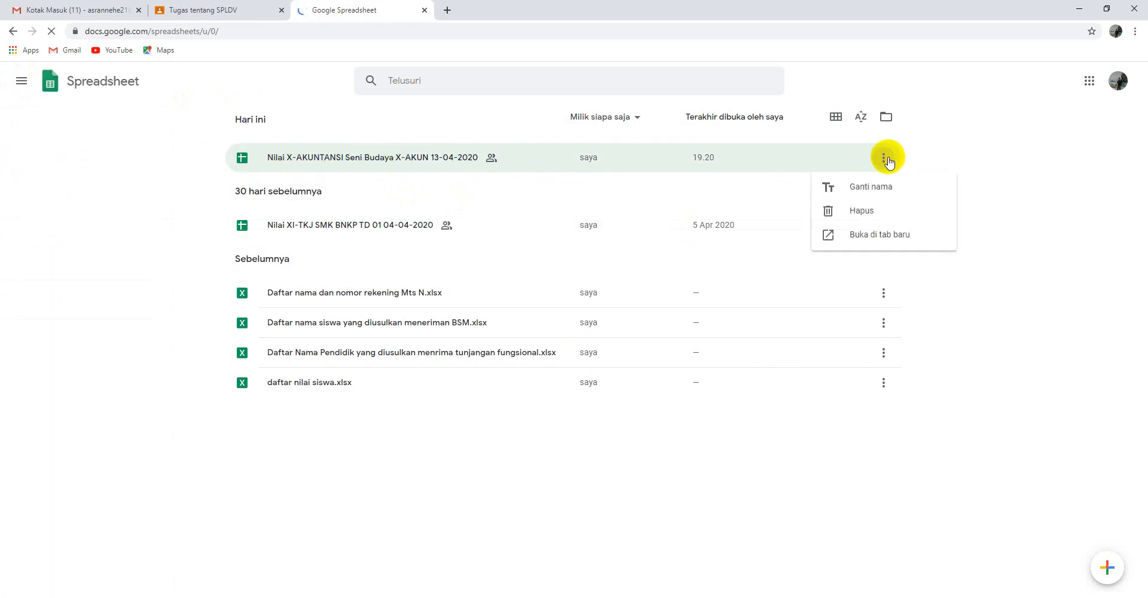
{"action": "left_click", "coordinate": [981, 167]}
{"action": "left_click", "coordinate": [369, 162]}
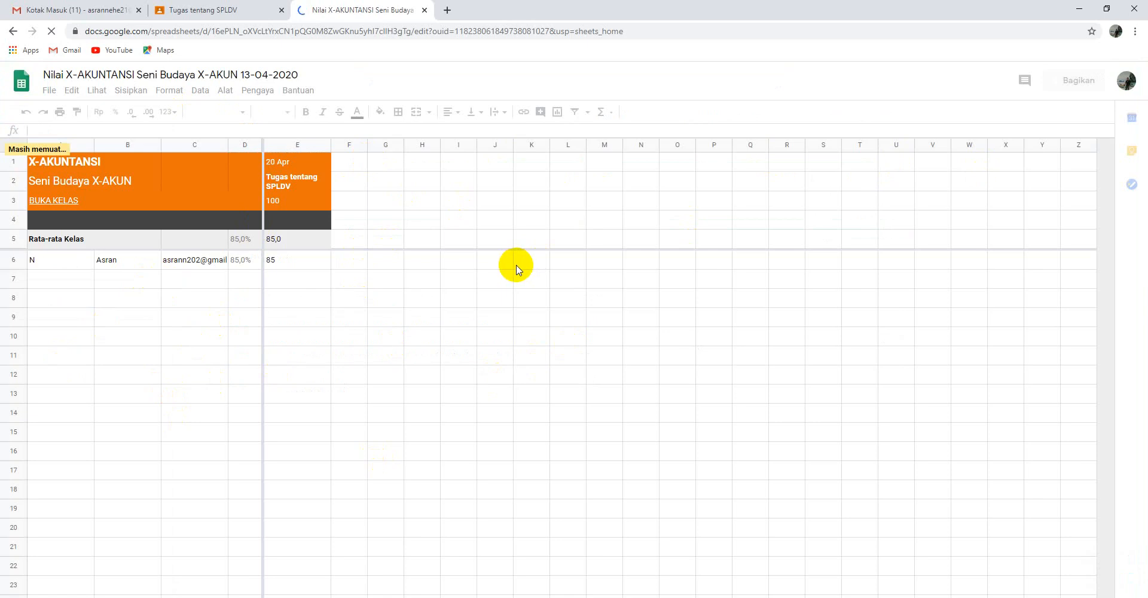
{"action": "left_click", "coordinate": [304, 179]}
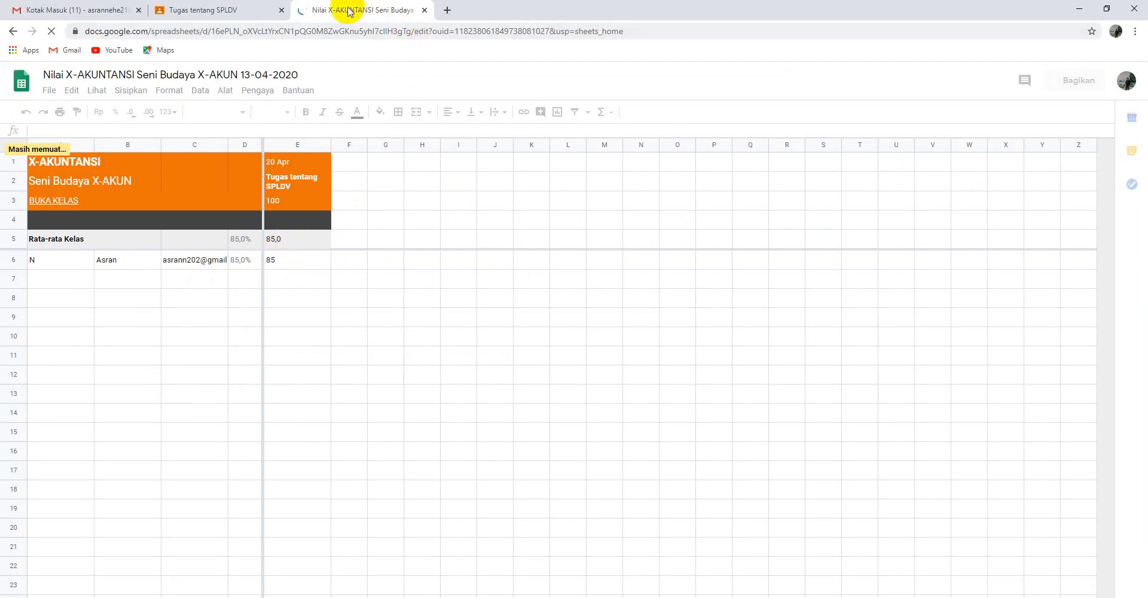
{"action": "left_click", "coordinate": [425, 11]}
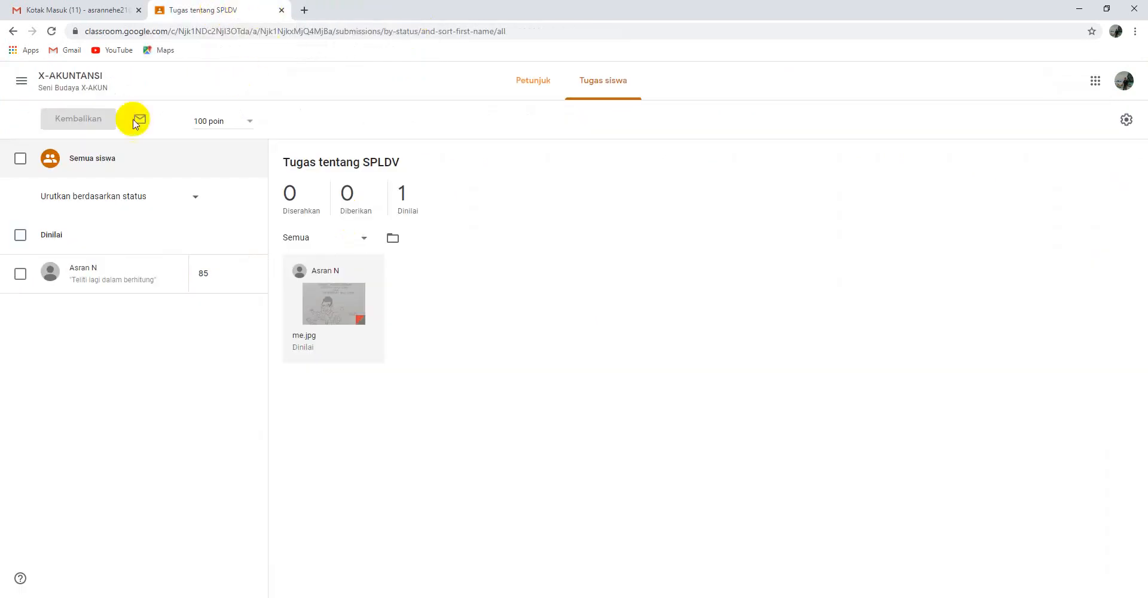
Leave the submissions overview through the X-AKUNTANSI class forum and open the overview of all classes.
{"action": "left_click", "coordinate": [52, 77]}
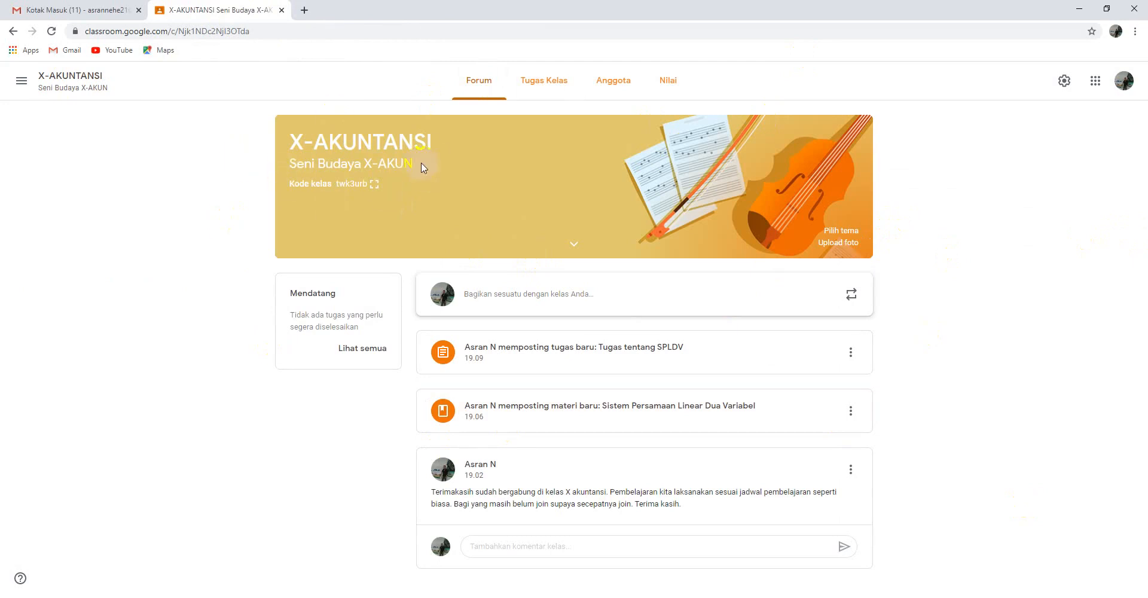
{"action": "left_click", "coordinate": [20, 81]}
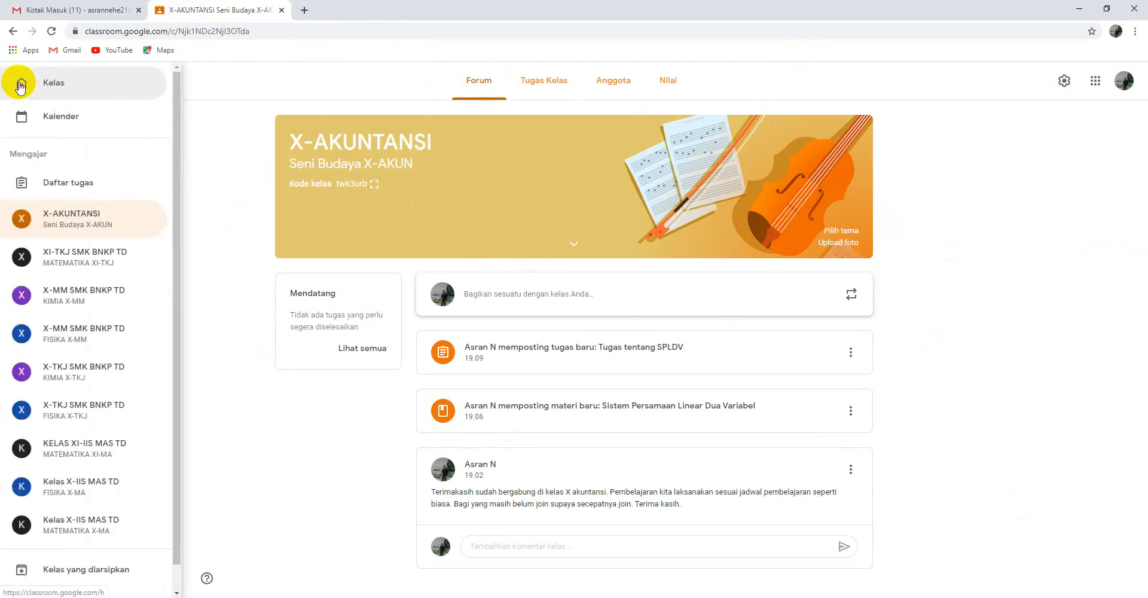
{"action": "left_click", "coordinate": [71, 88]}
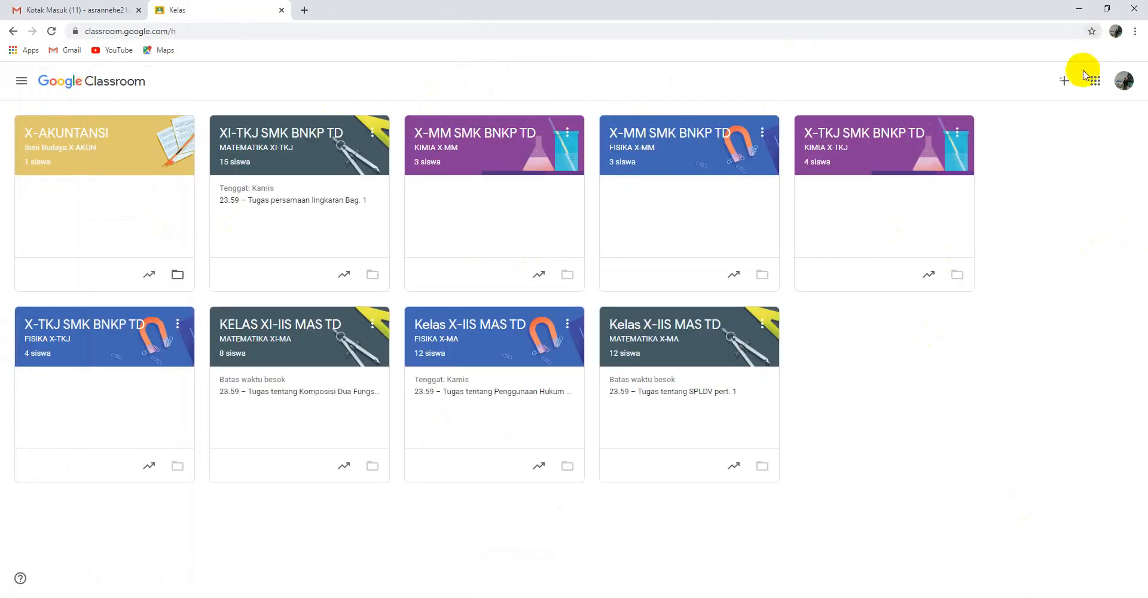
Start creating a new class and accept the notice about using Classroom at a school with students.
{"action": "left_click", "coordinate": [1064, 83]}
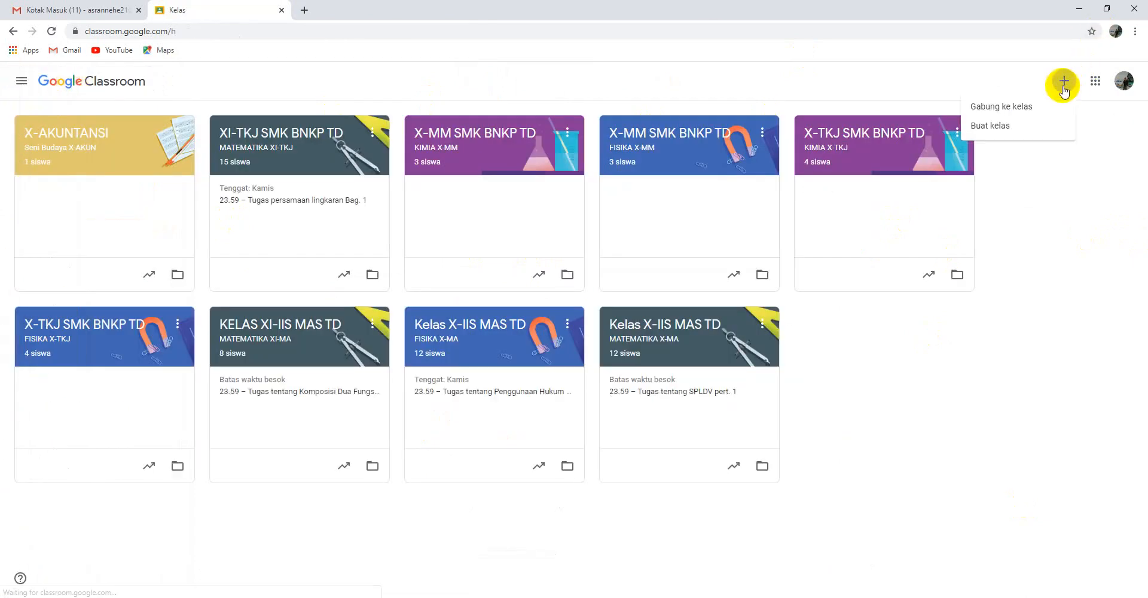
{"action": "left_click", "coordinate": [1018, 125]}
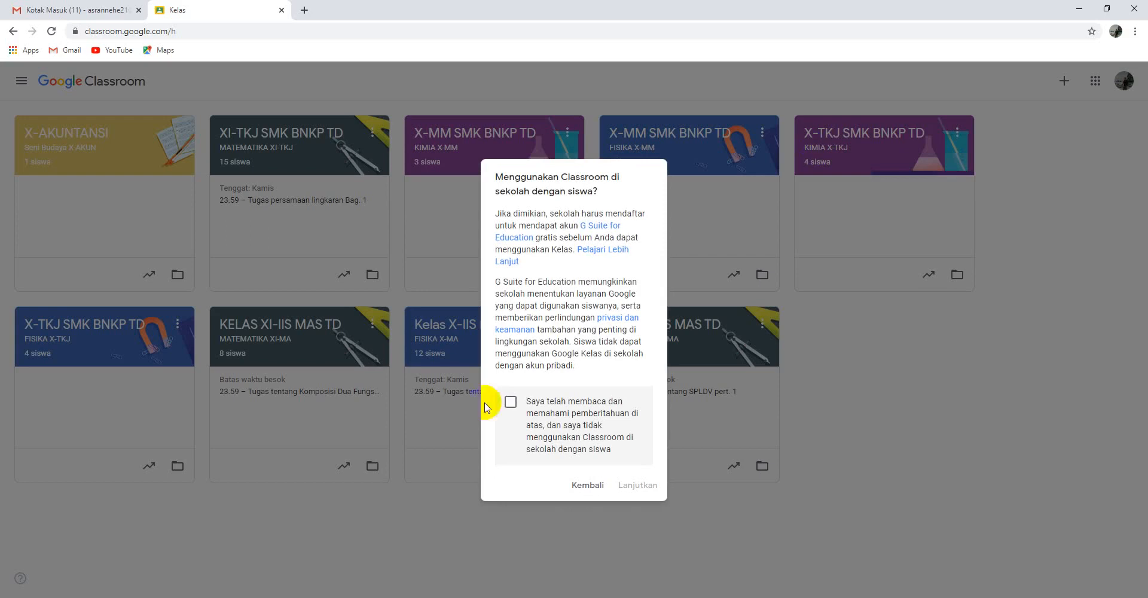
{"action": "left_click", "coordinate": [511, 404]}
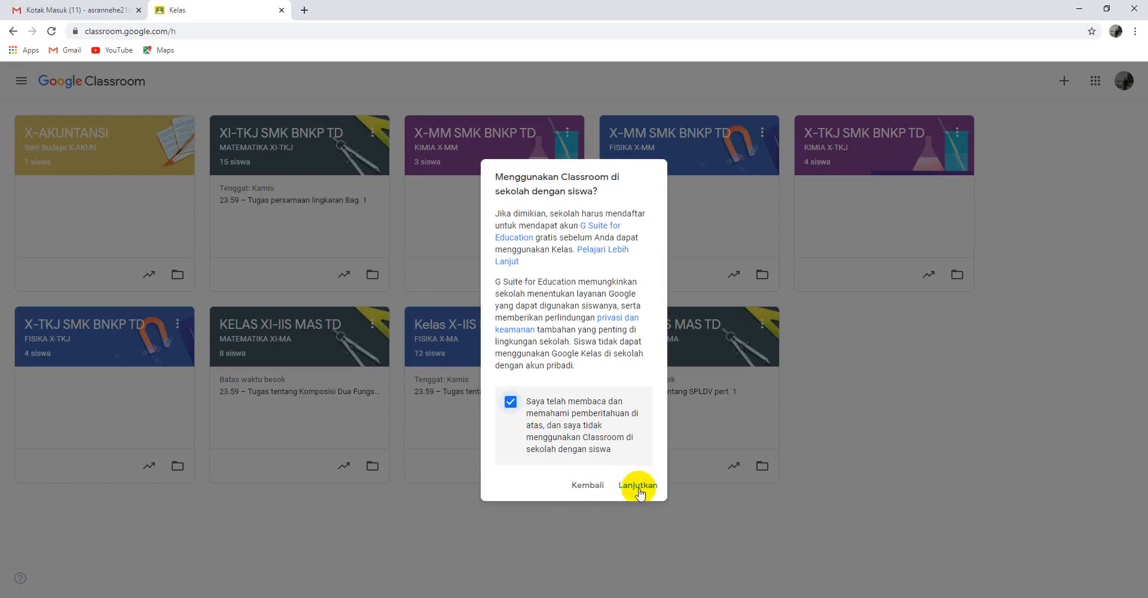
{"action": "left_click", "coordinate": [639, 486]}
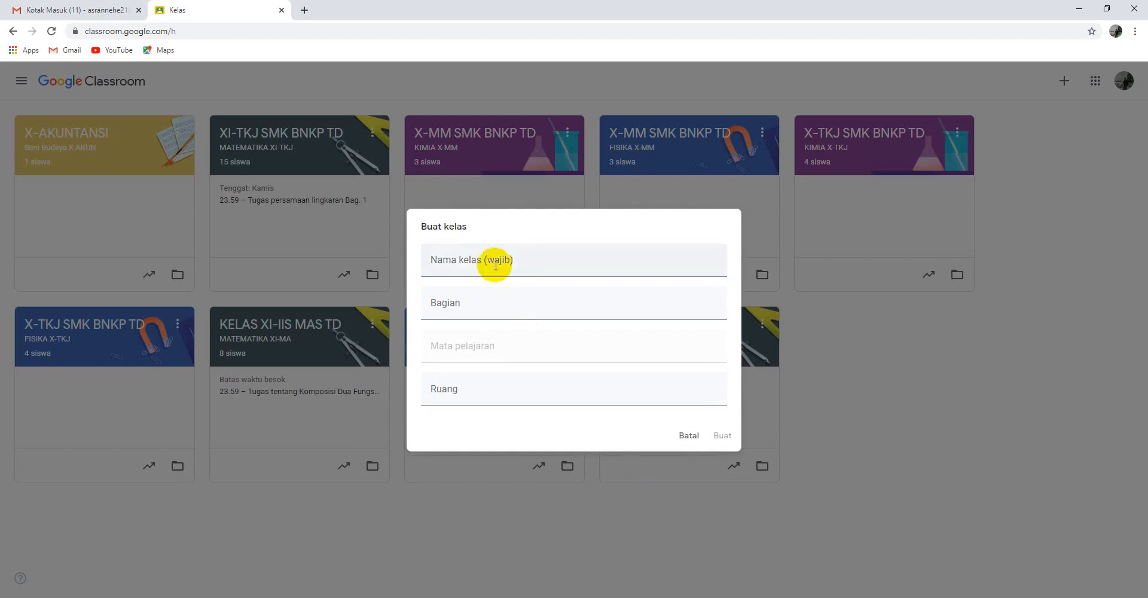
Create the class "X-UPW" with section "Seni Budaya X-UPW", subject "Seni Budaya" and room 012.
{"action": "left_click", "coordinate": [524, 261]}
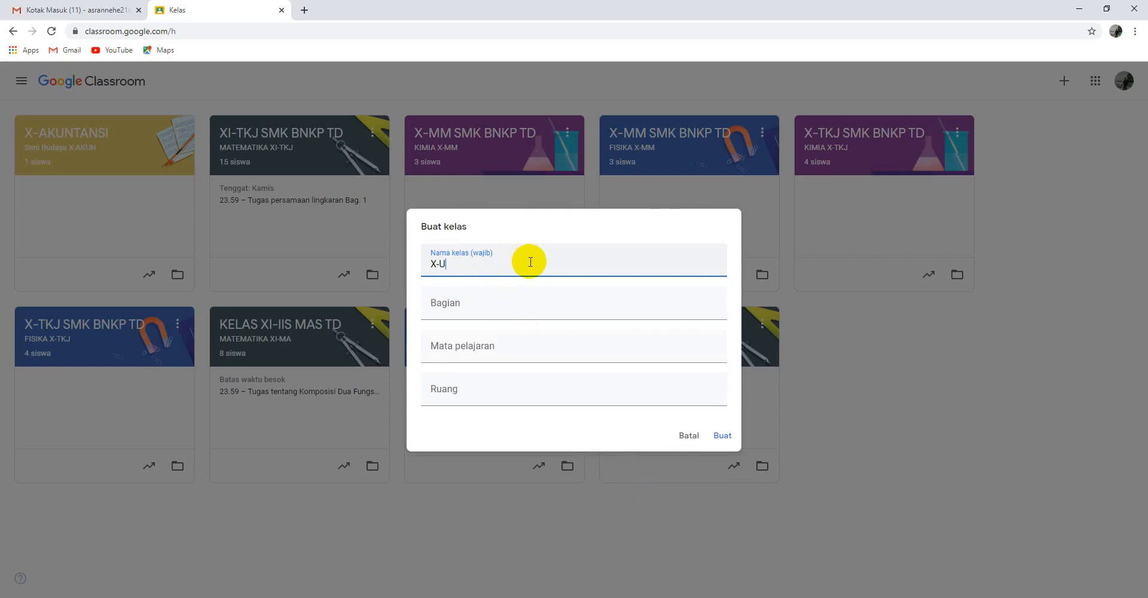
{"action": "left_click", "coordinate": [499, 301]}
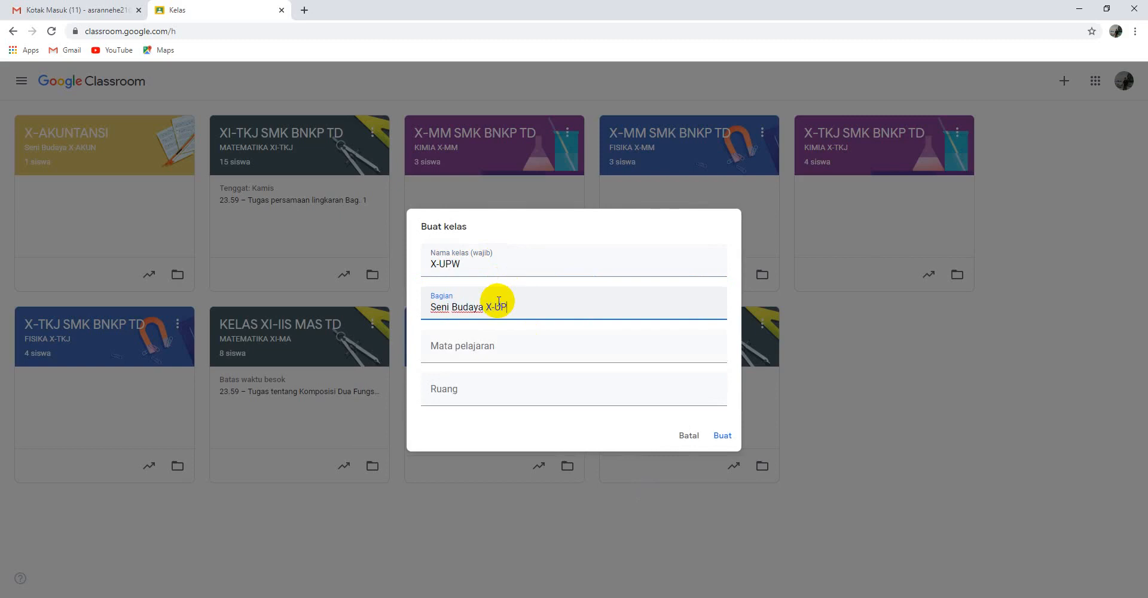
{"action": "left_click", "coordinate": [495, 353]}
{"action": "type", "text": "S"}
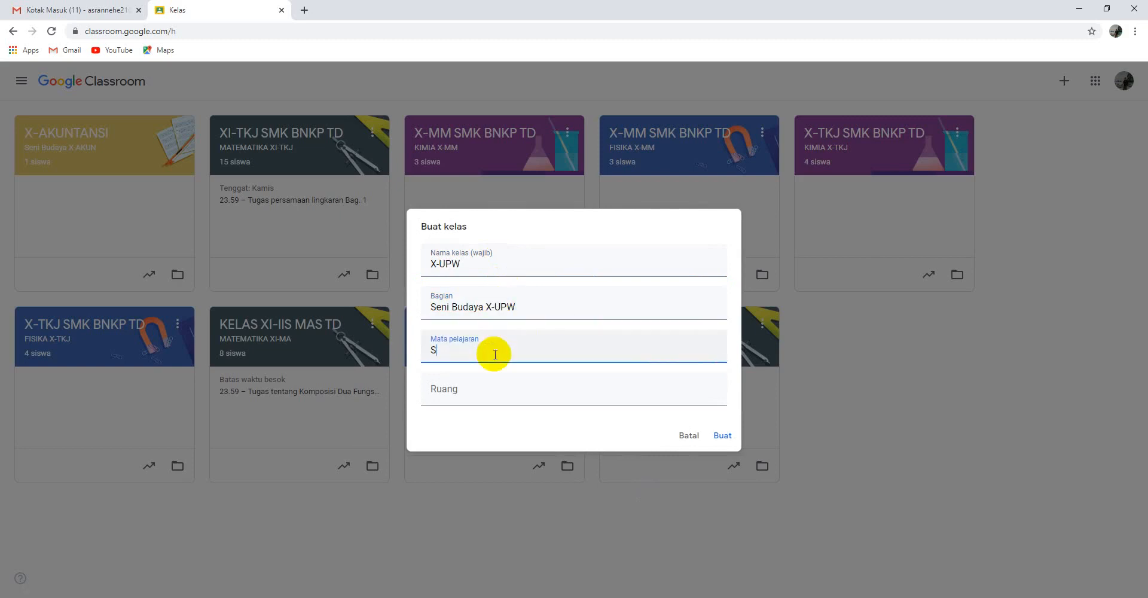
{"action": "type", "text": "eni Budaya"}
{"action": "left_click", "coordinate": [508, 392]}
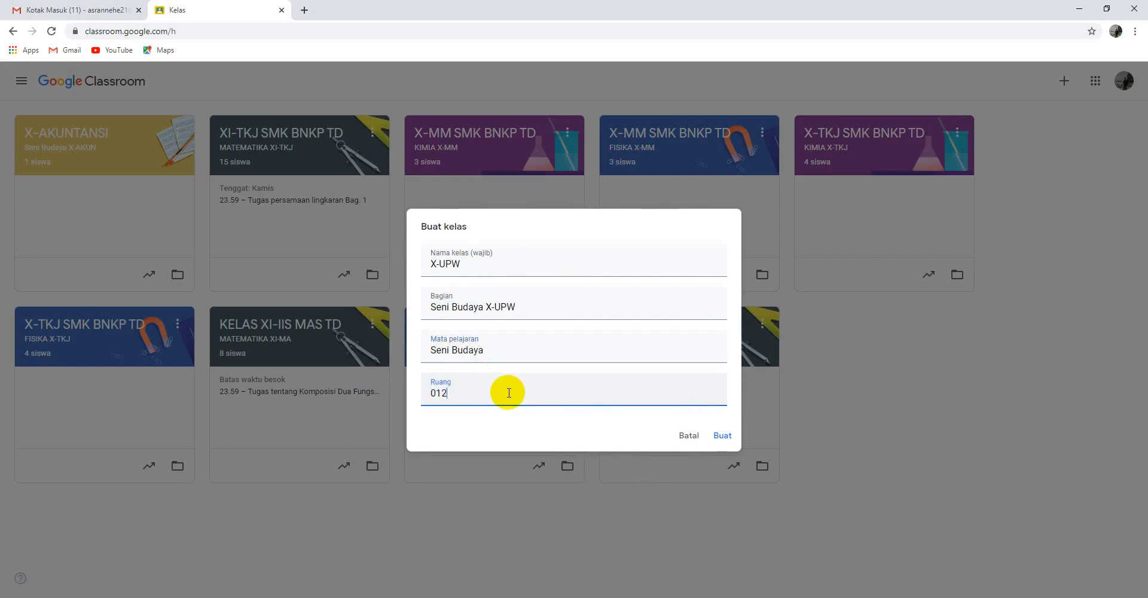
{"action": "left_click", "coordinate": [722, 436]}
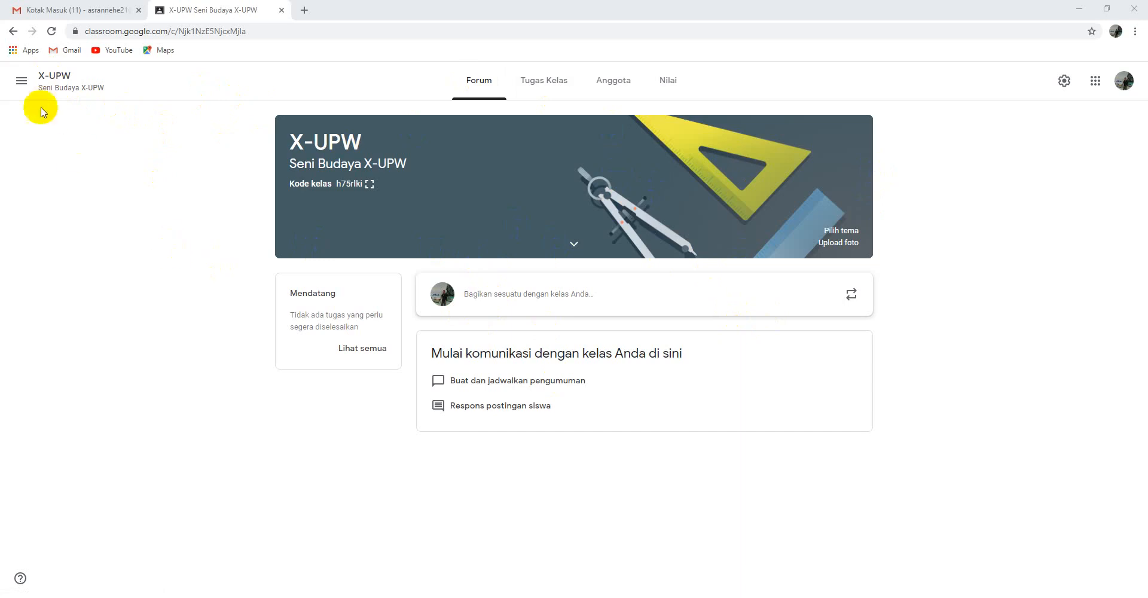
Return to the overview of all classes and archive the X-UPW class.
{"action": "left_click", "coordinate": [21, 81]}
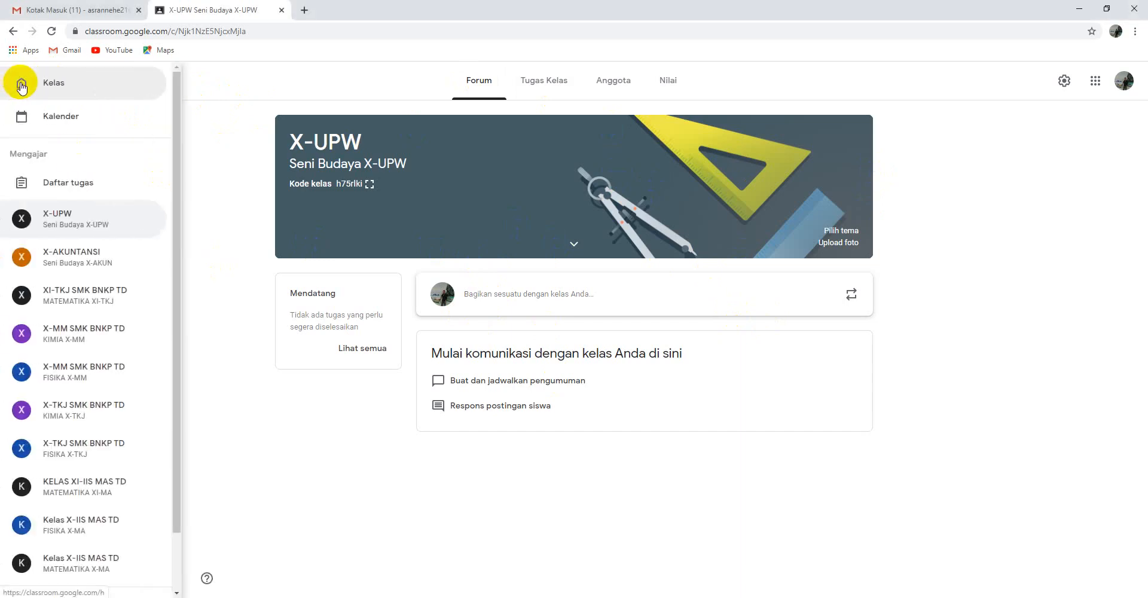
{"action": "left_click", "coordinate": [20, 84]}
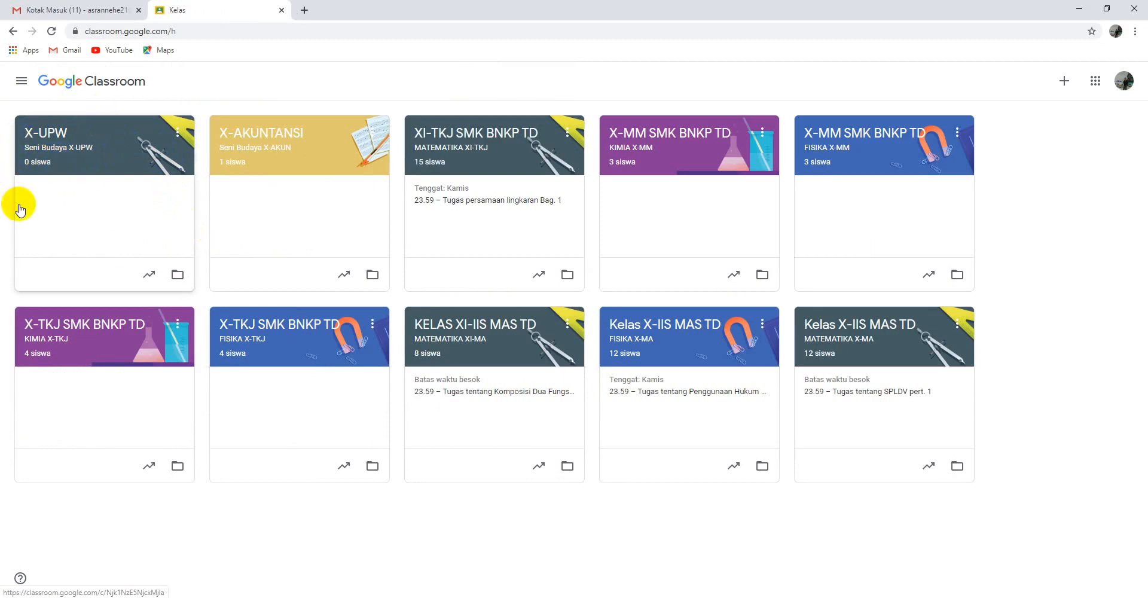
{"action": "left_click", "coordinate": [179, 135]}
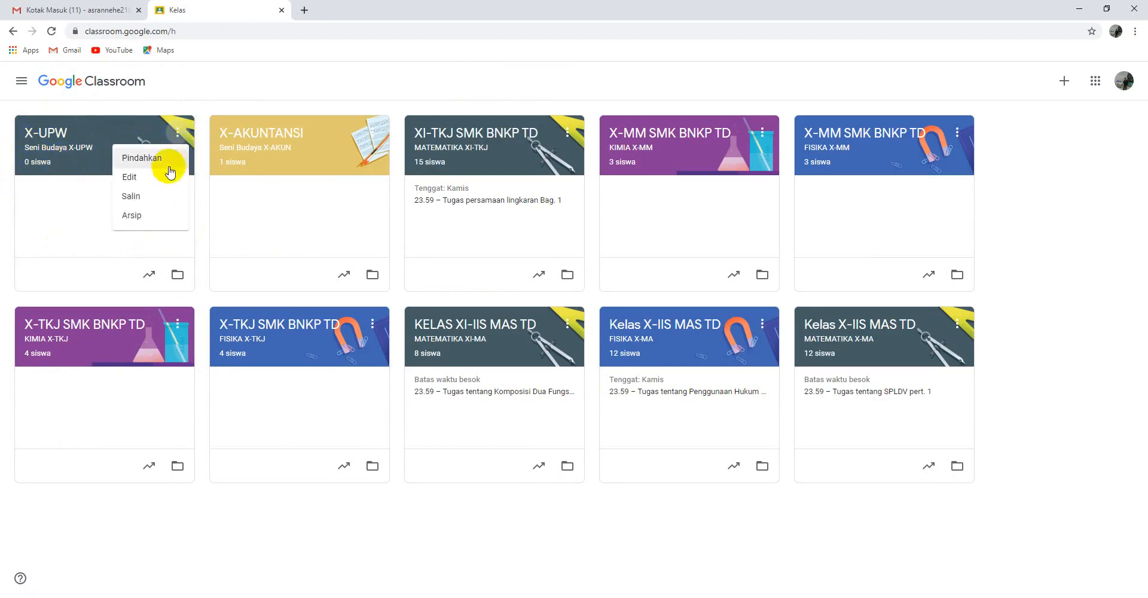
{"action": "left_click", "coordinate": [132, 218]}
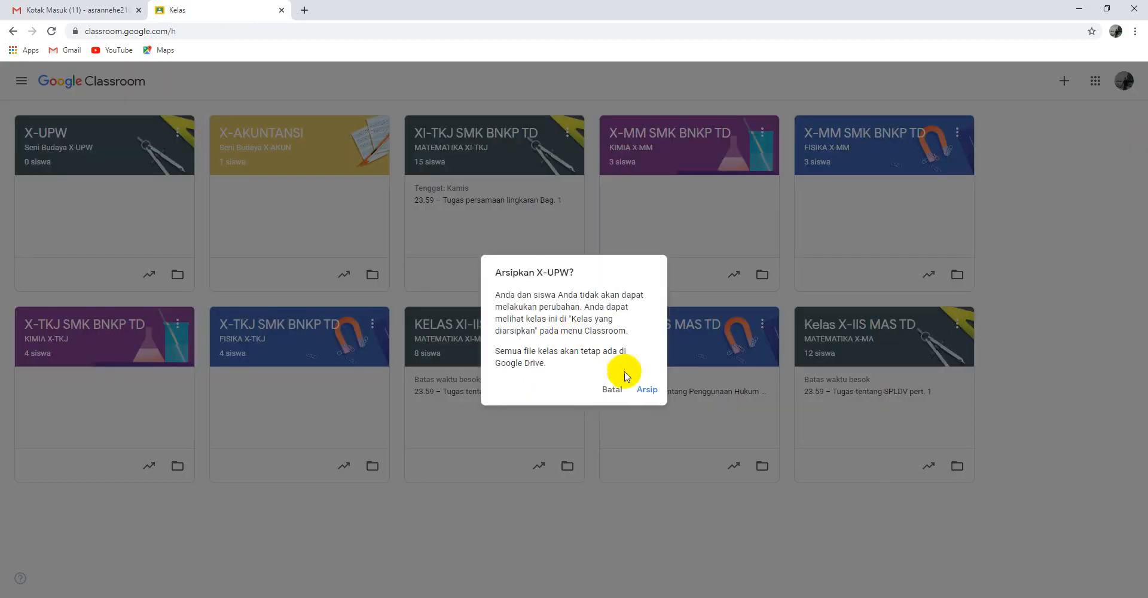
{"action": "left_click", "coordinate": [645, 389]}
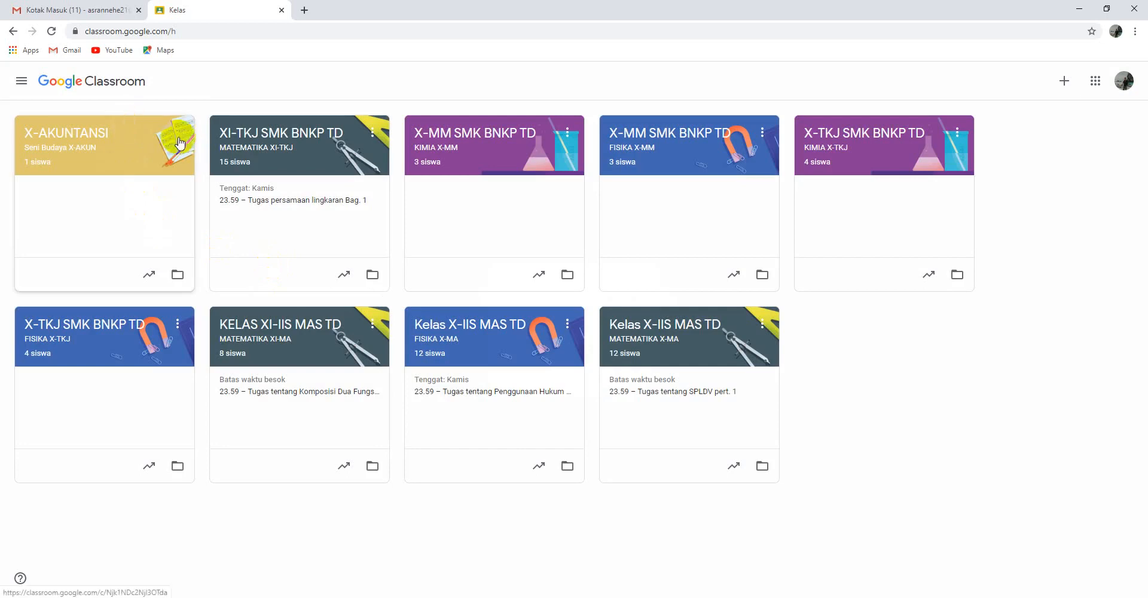
Archive the X-AKUNTANSI class from the class overview.
{"action": "left_click", "coordinate": [181, 139]}
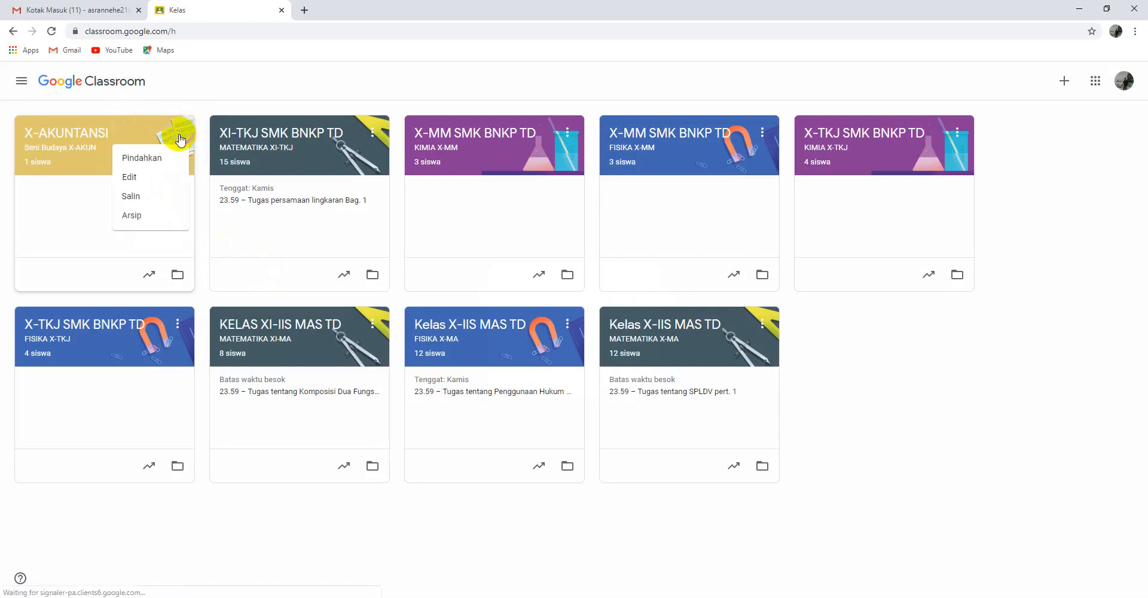
{"action": "left_click", "coordinate": [140, 216]}
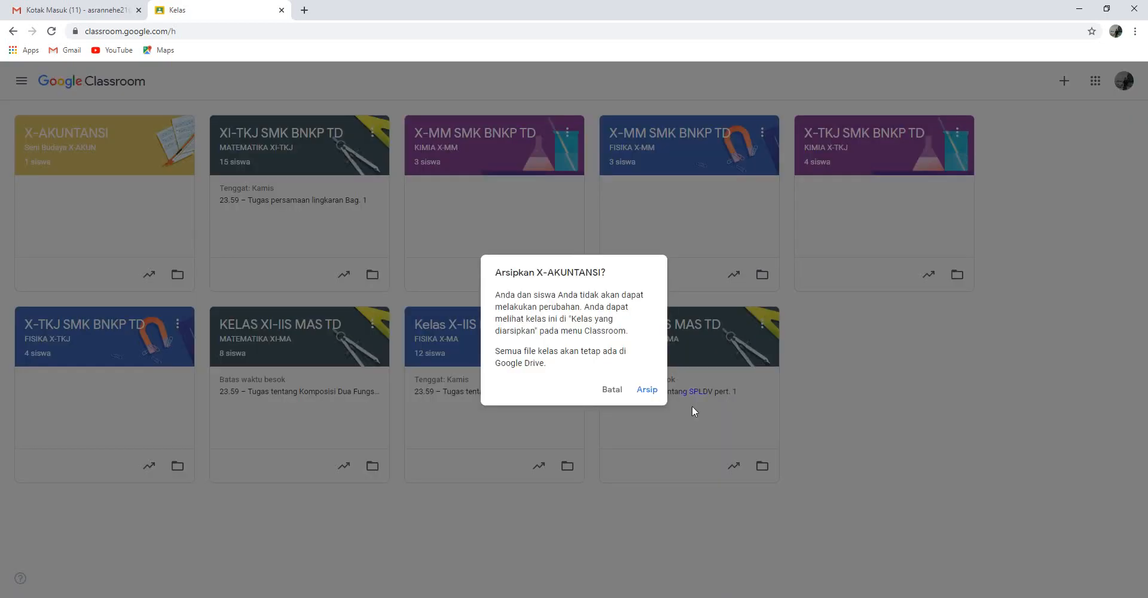
{"action": "left_click", "coordinate": [646, 389]}
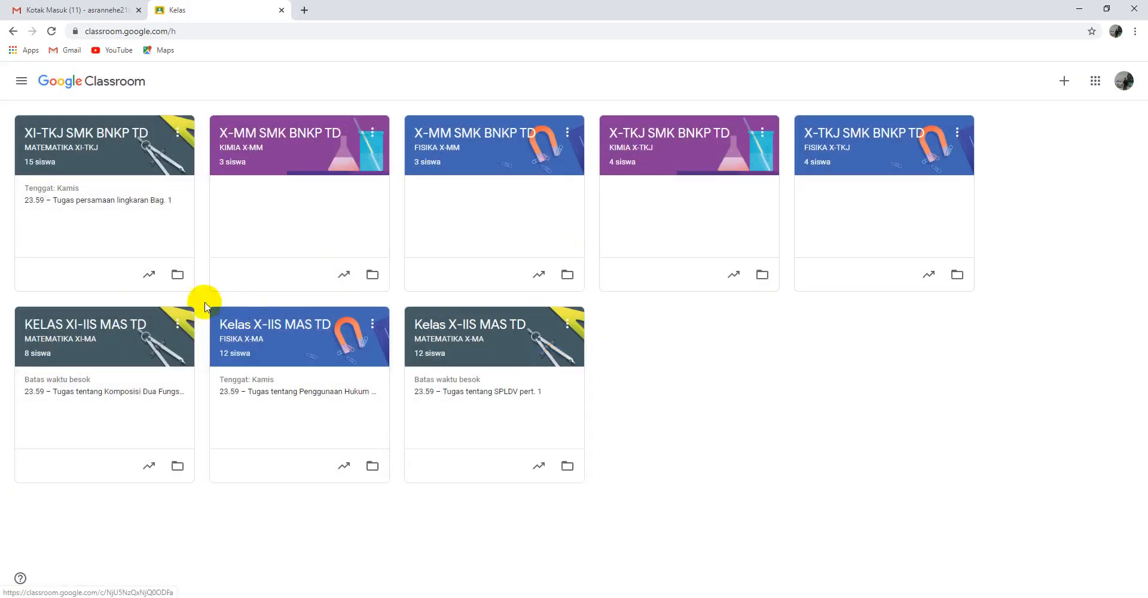
Open the archived classes and permanently delete the XII-OTP class.
{"action": "left_click", "coordinate": [21, 81]}
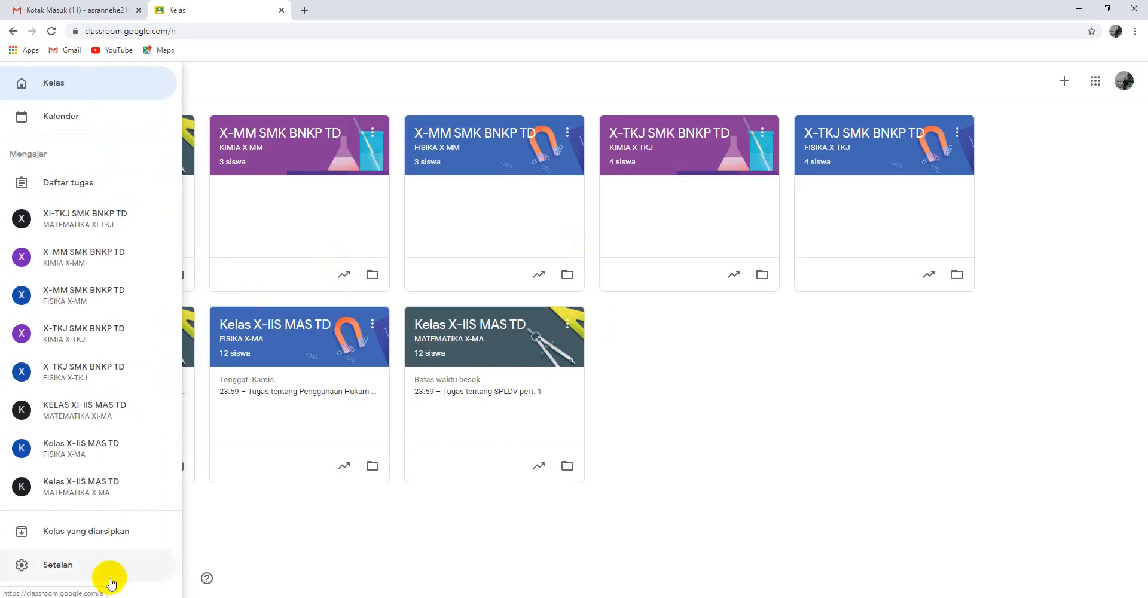
{"action": "left_click", "coordinate": [92, 538]}
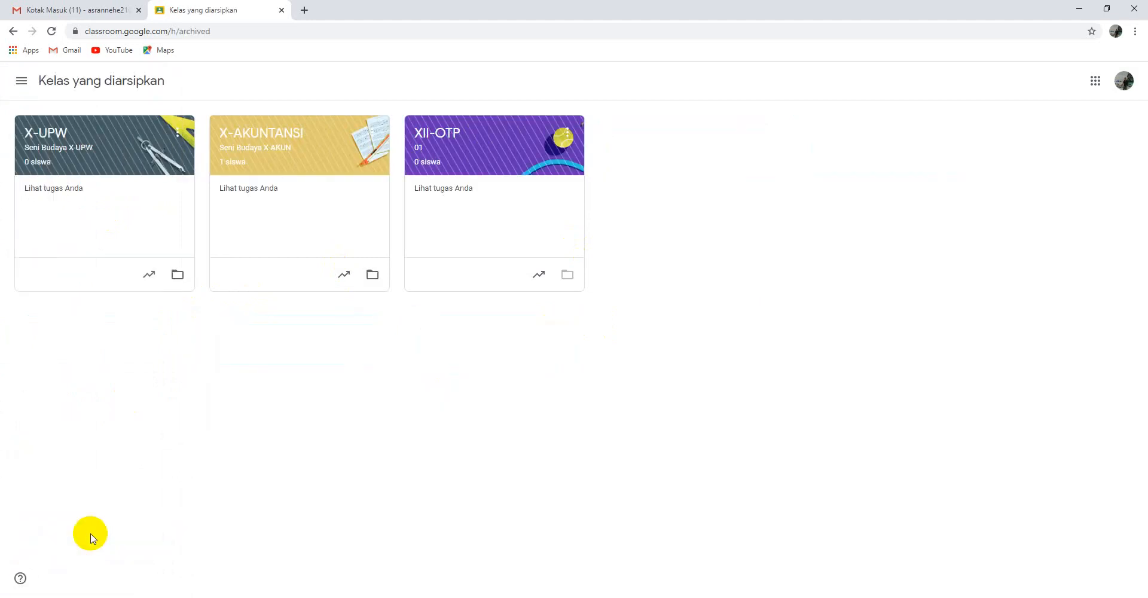
{"action": "left_click", "coordinate": [568, 139]}
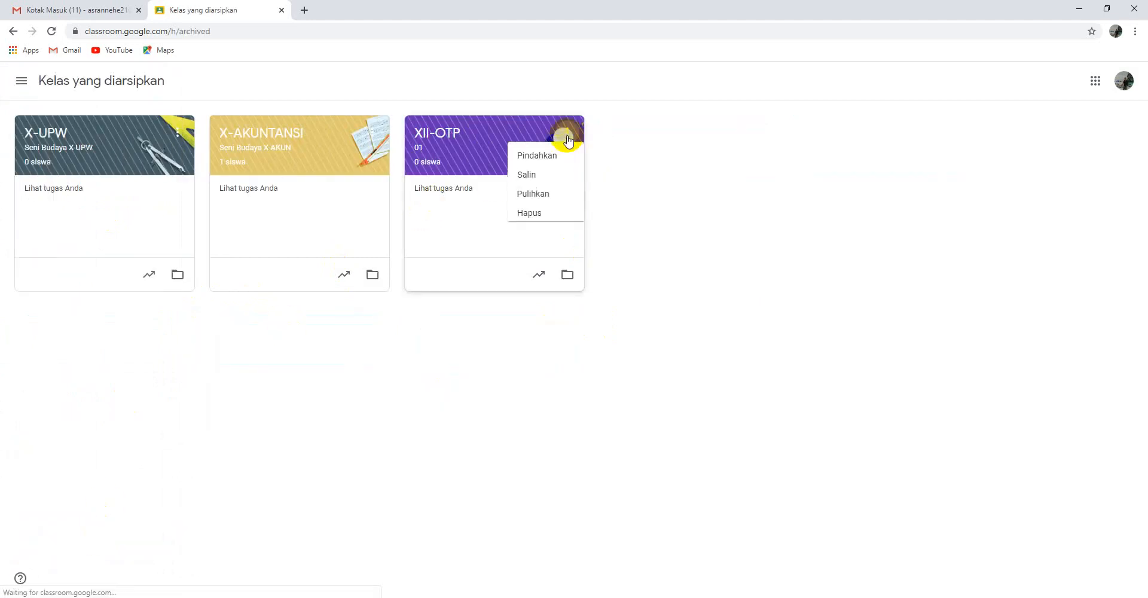
{"action": "left_click", "coordinate": [525, 216]}
{"action": "left_click", "coordinate": [643, 399]}
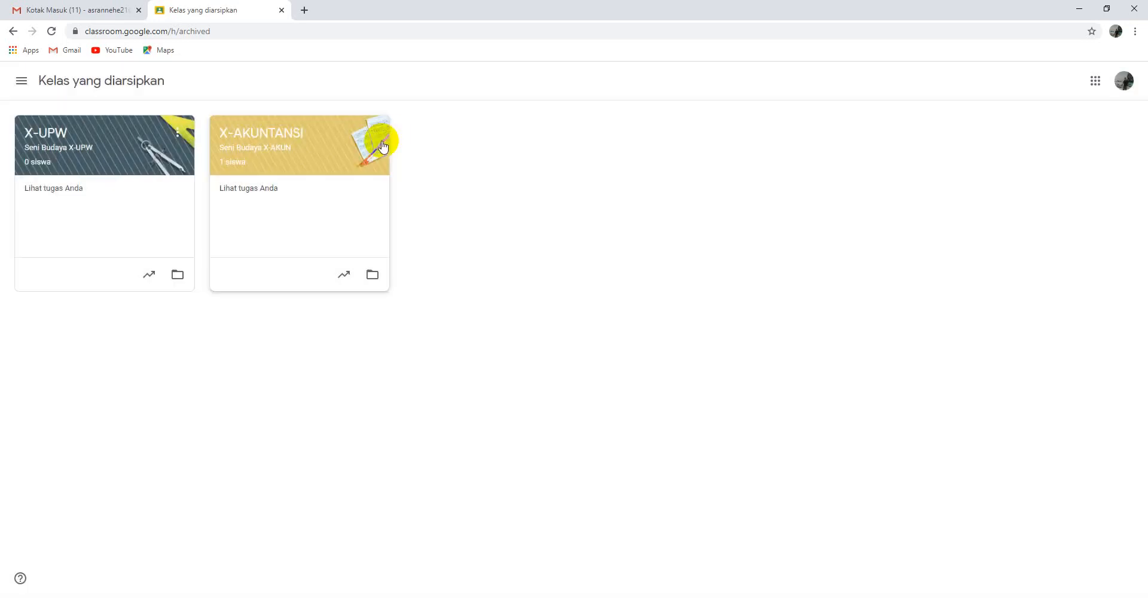
Permanently delete the archived X-AKUNTANSI class.
{"action": "left_click", "coordinate": [374, 133]}
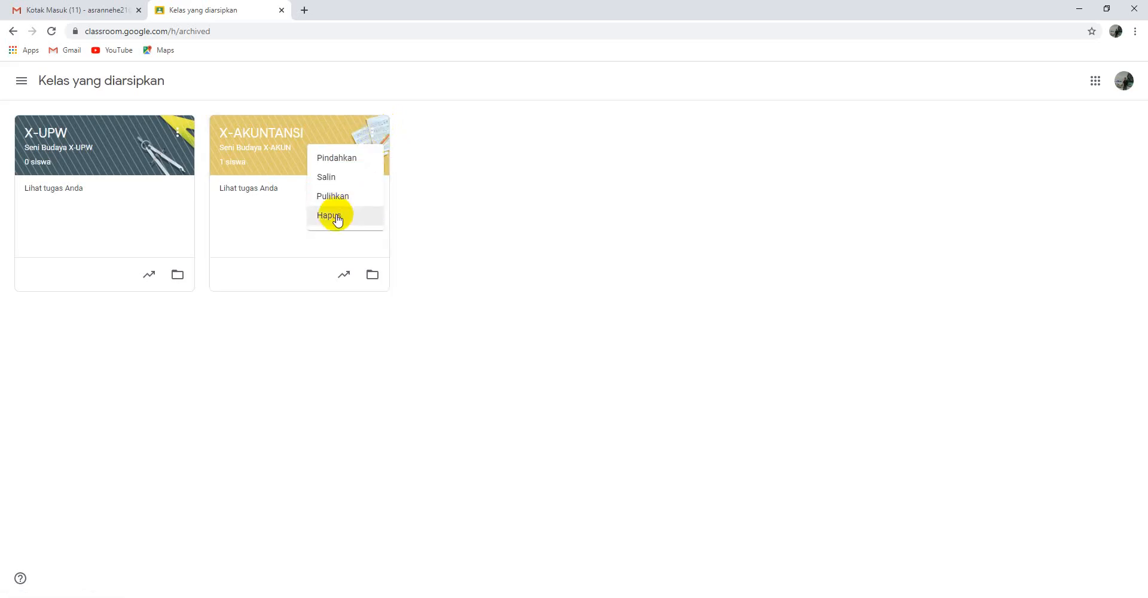
{"action": "left_click", "coordinate": [338, 221]}
{"action": "left_click", "coordinate": [654, 400]}
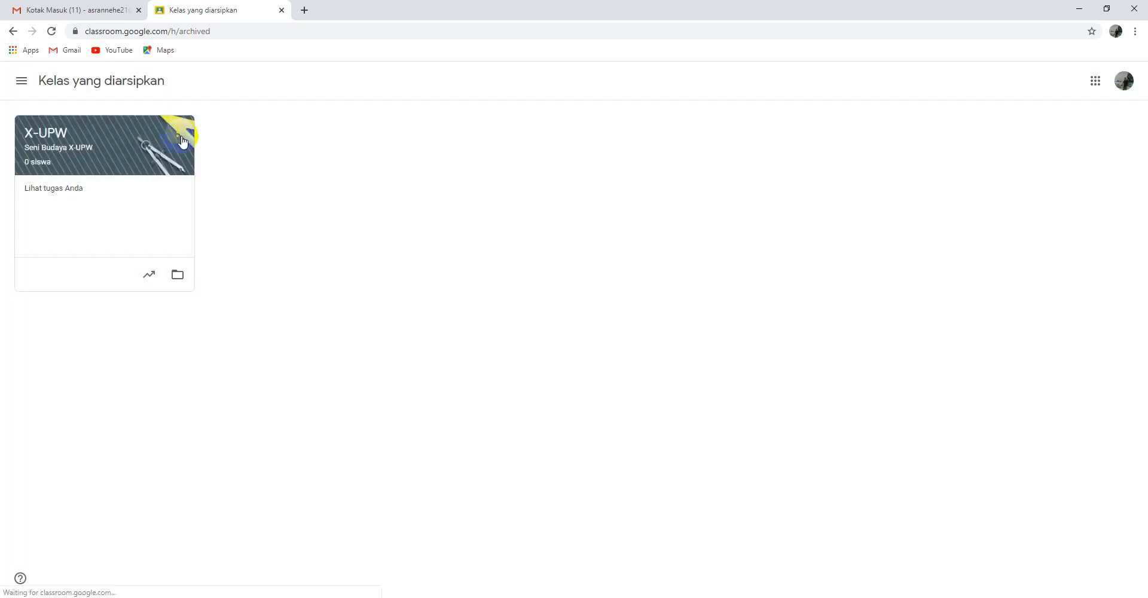
Permanently delete the archived X-UPW class and return to the overview of all classes.
{"action": "left_click", "coordinate": [178, 131]}
{"action": "left_click", "coordinate": [164, 199]}
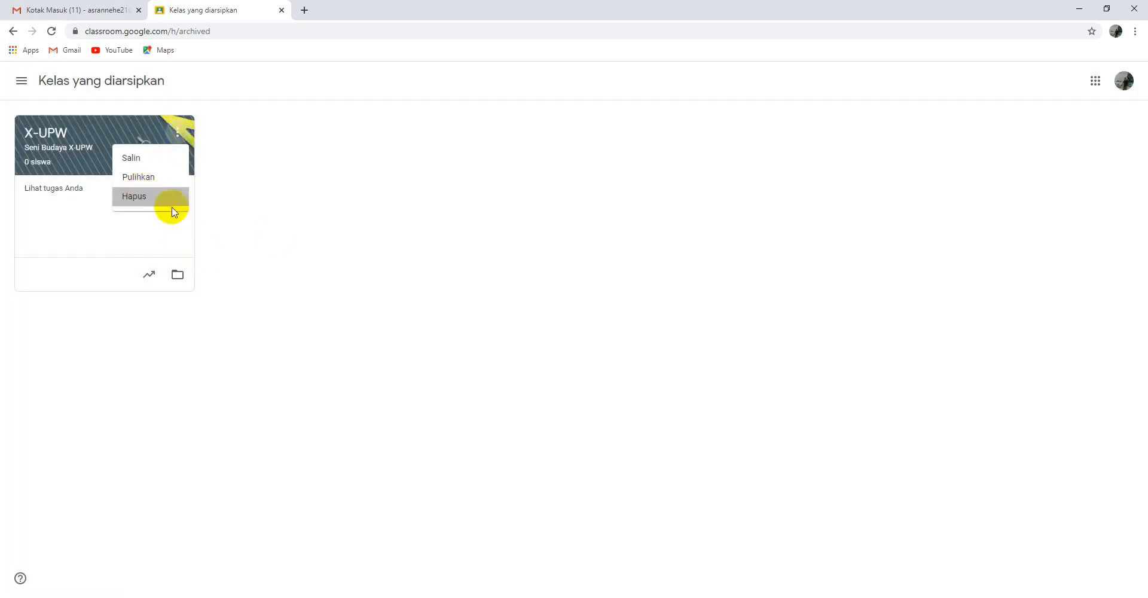
{"action": "left_click", "coordinate": [644, 400]}
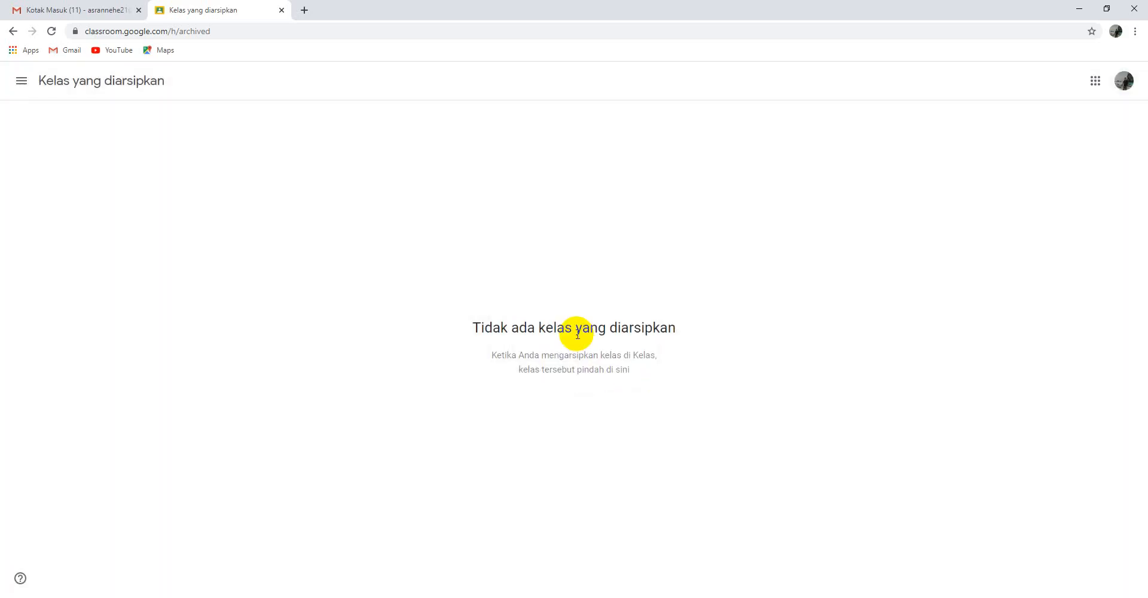
{"action": "left_click", "coordinate": [22, 80]}
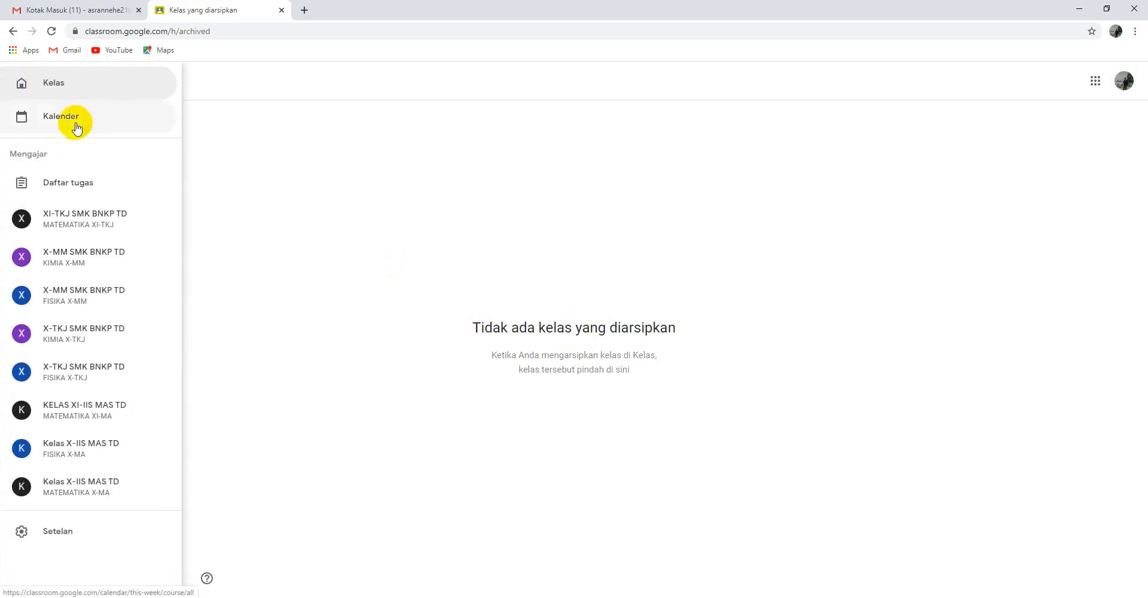
{"action": "left_click", "coordinate": [51, 84]}
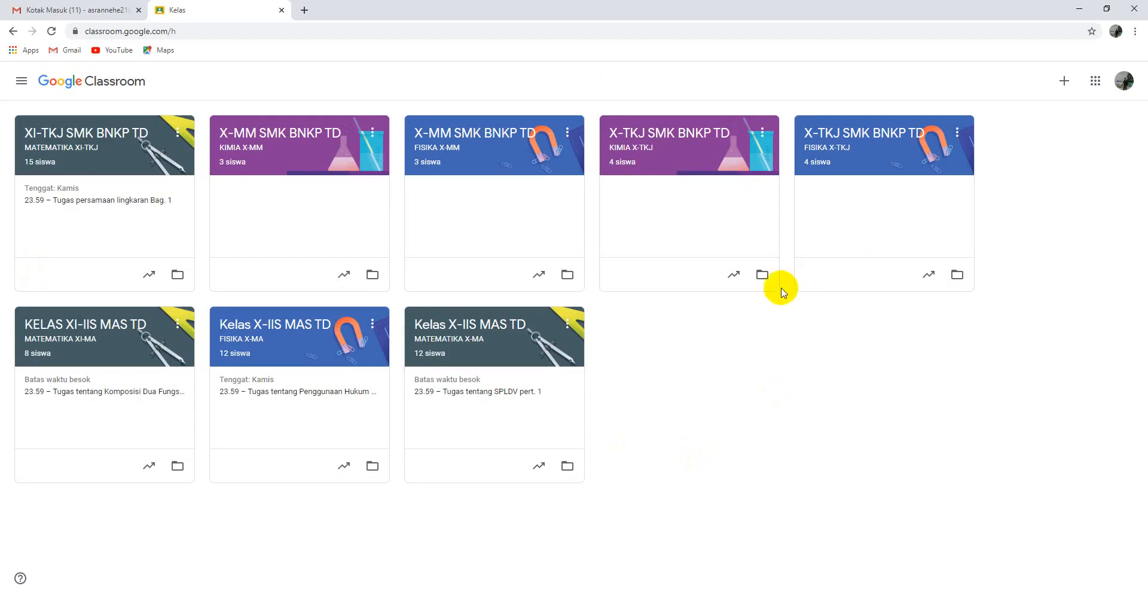
Sign out of the Google account, close the Gmail inbox page and minimize the browser window.
{"action": "left_click", "coordinate": [1130, 83]}
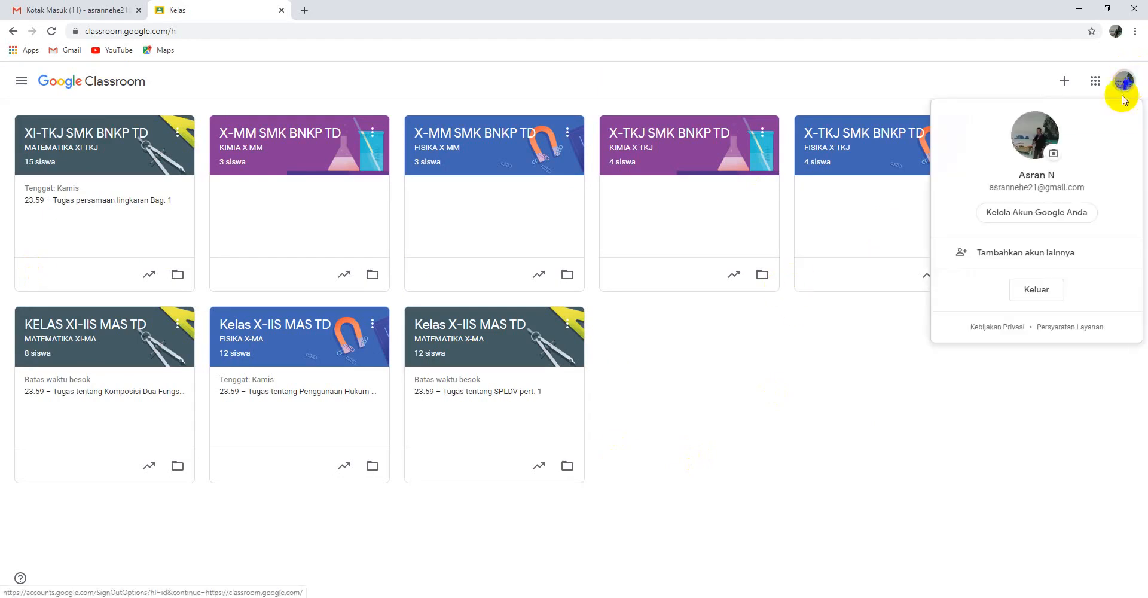
{"action": "left_click", "coordinate": [1040, 295]}
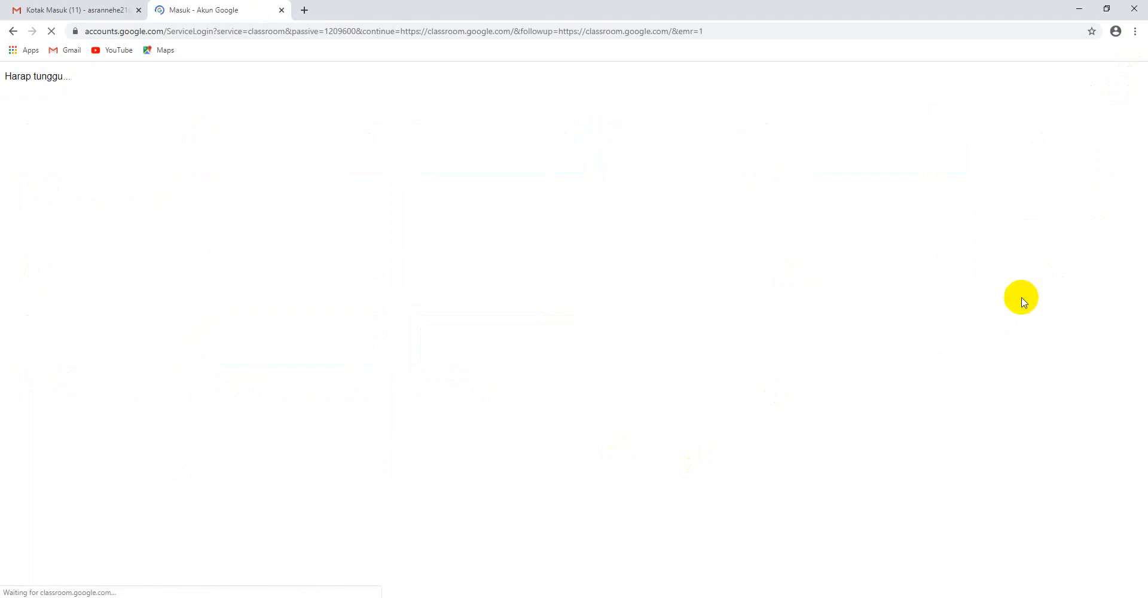
{"action": "left_click", "coordinate": [139, 10]}
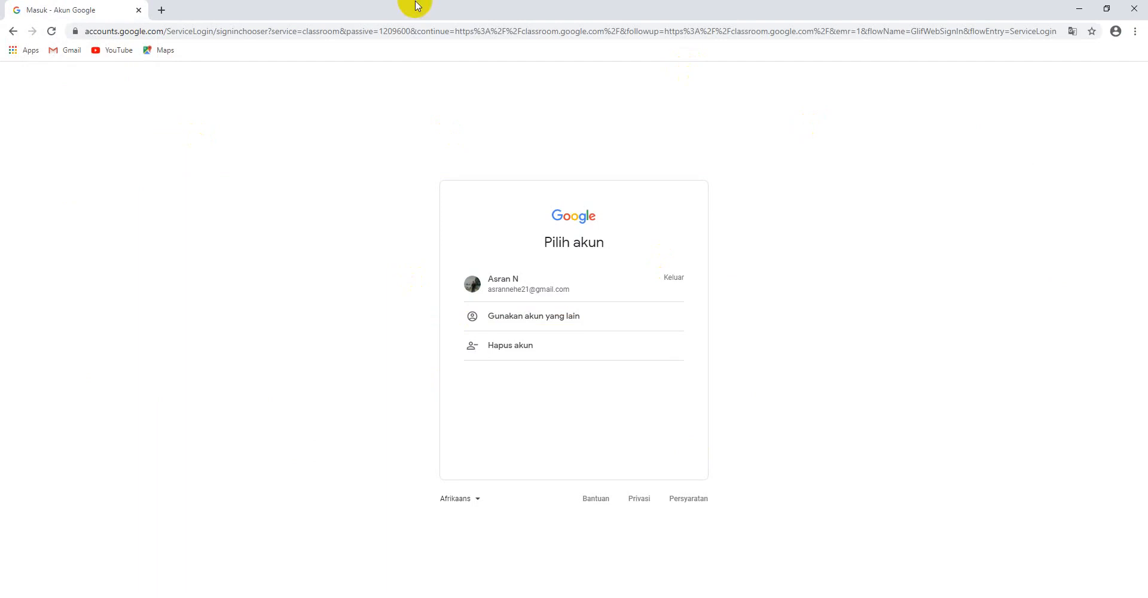
{"action": "left_click", "coordinate": [1079, 10]}
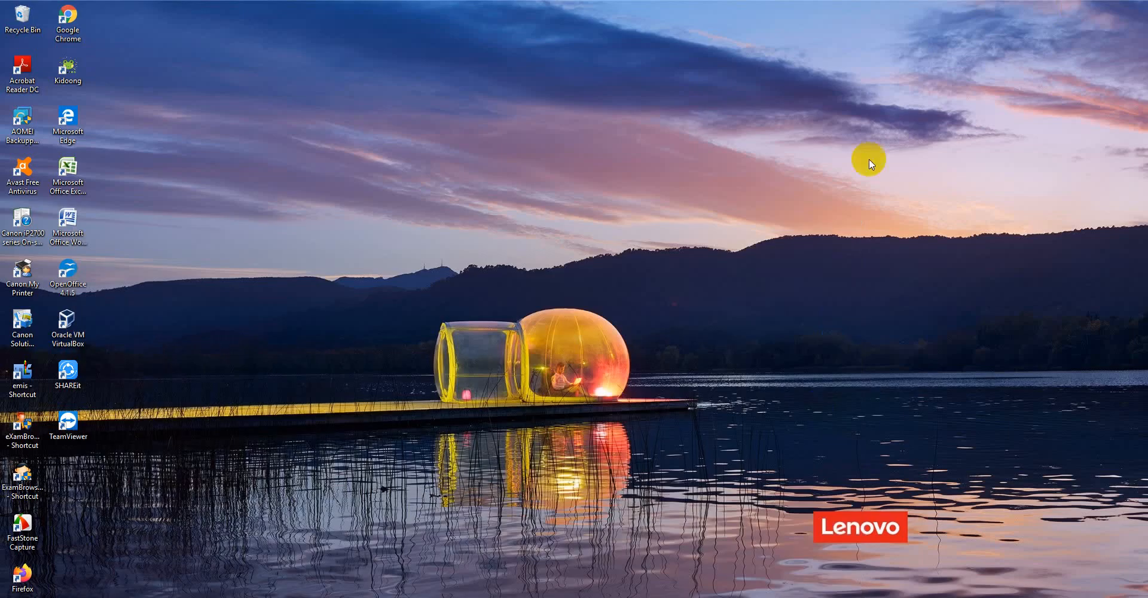